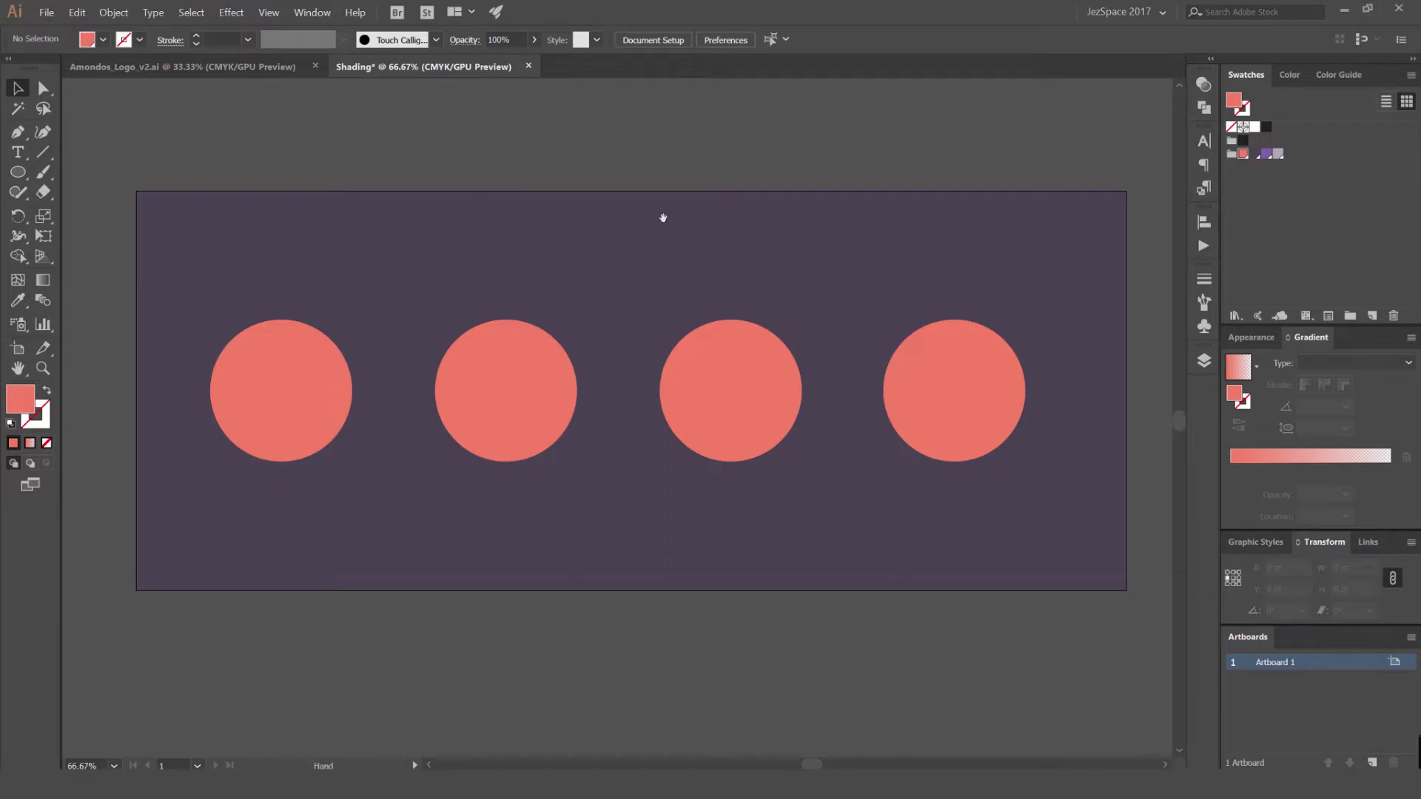
Try moving the leftmost circle up and to the right, and undo the move
scroll(411, 263, up, 1)
drag(400, 266, 679, 198)
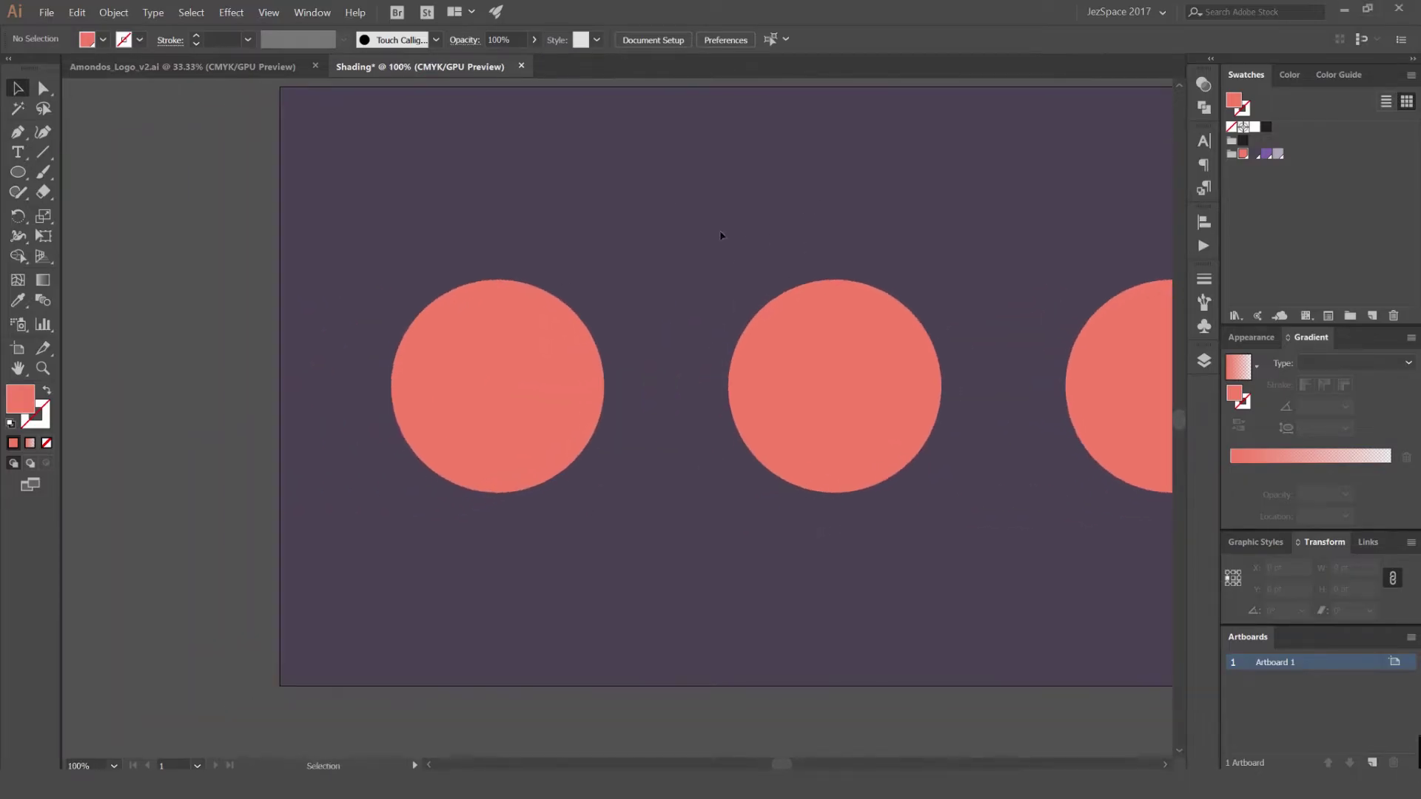
scroll(430, 326, up, 1)
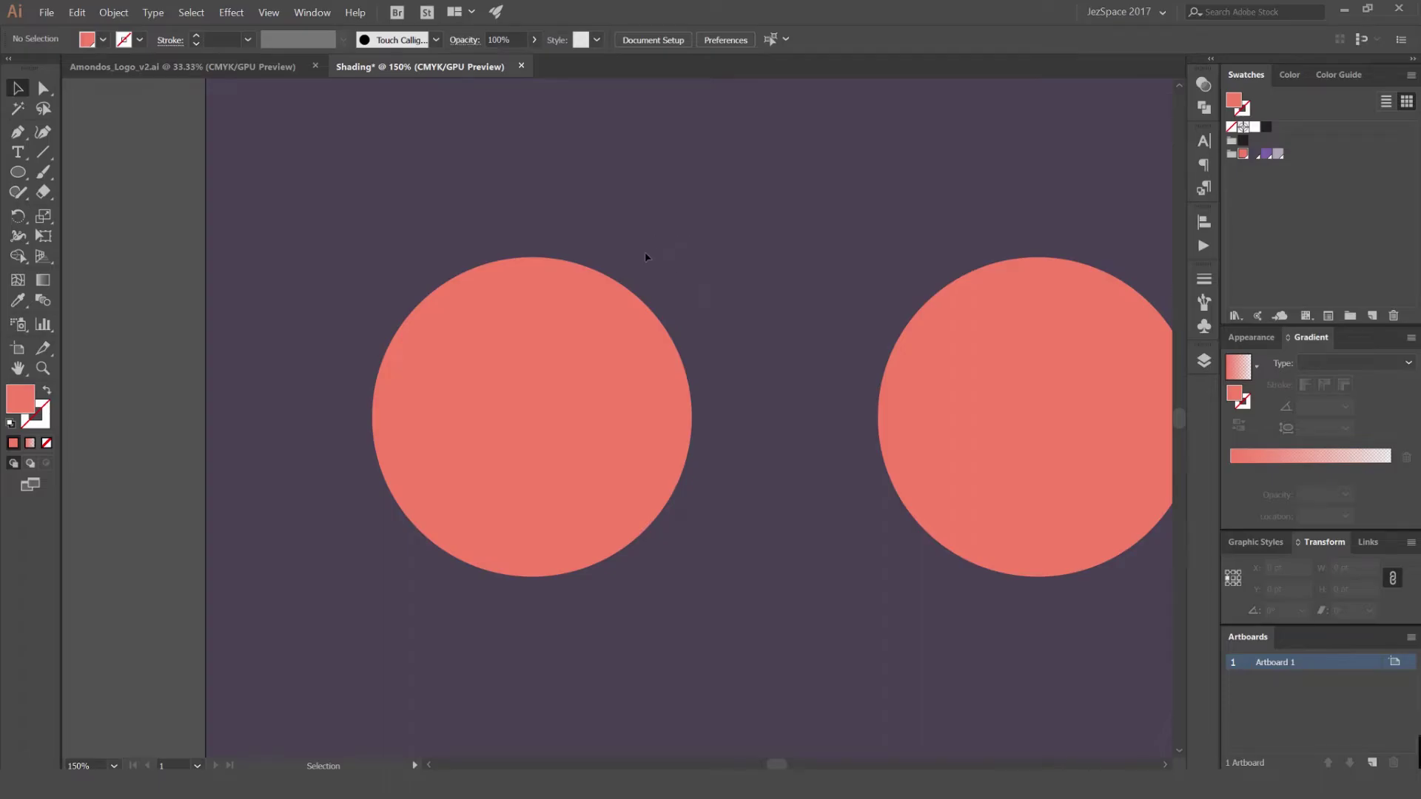
drag(562, 328, 672, 255)
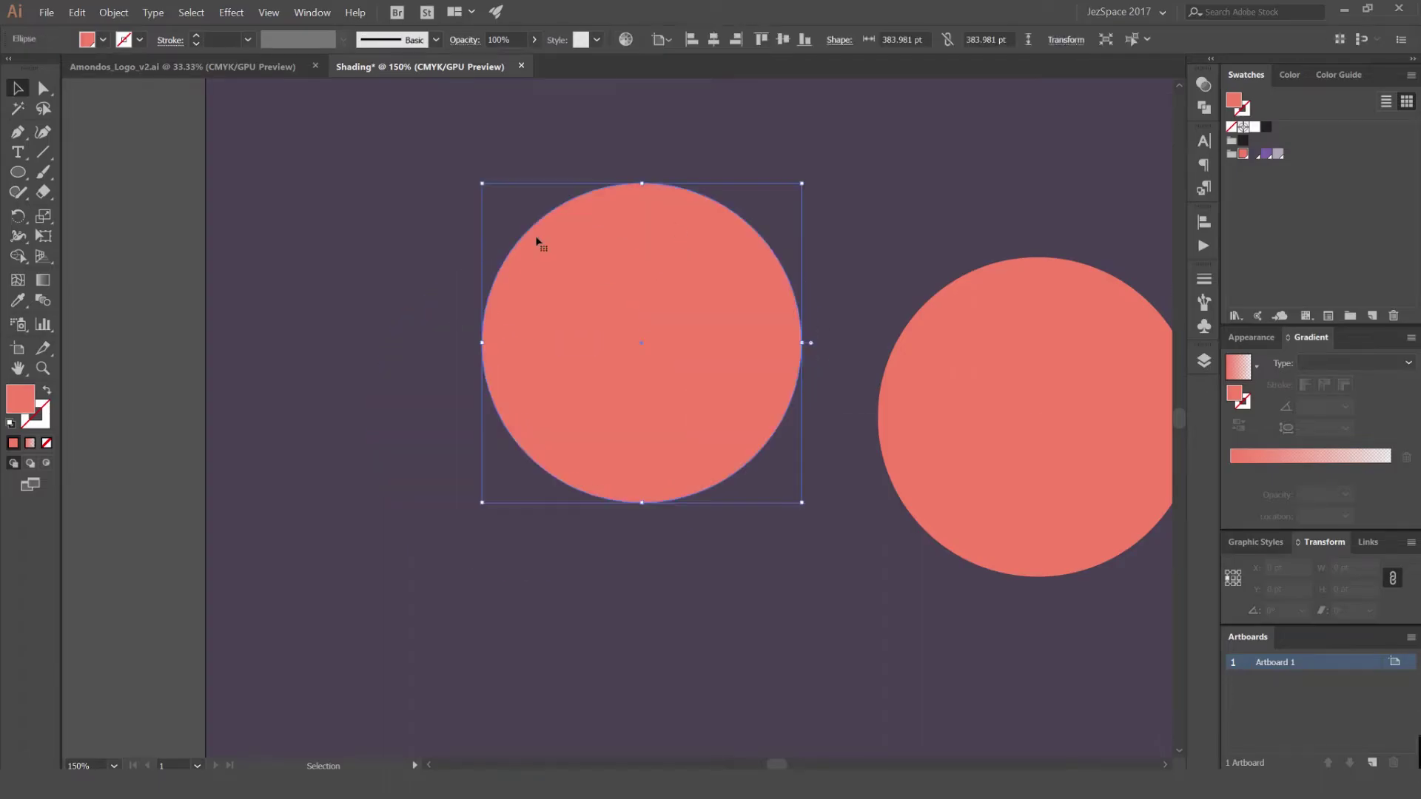
key(ctrl+z)
Place a copy of the leftmost circle exactly on top of the original and select the copy
click(569, 213)
click(521, 302)
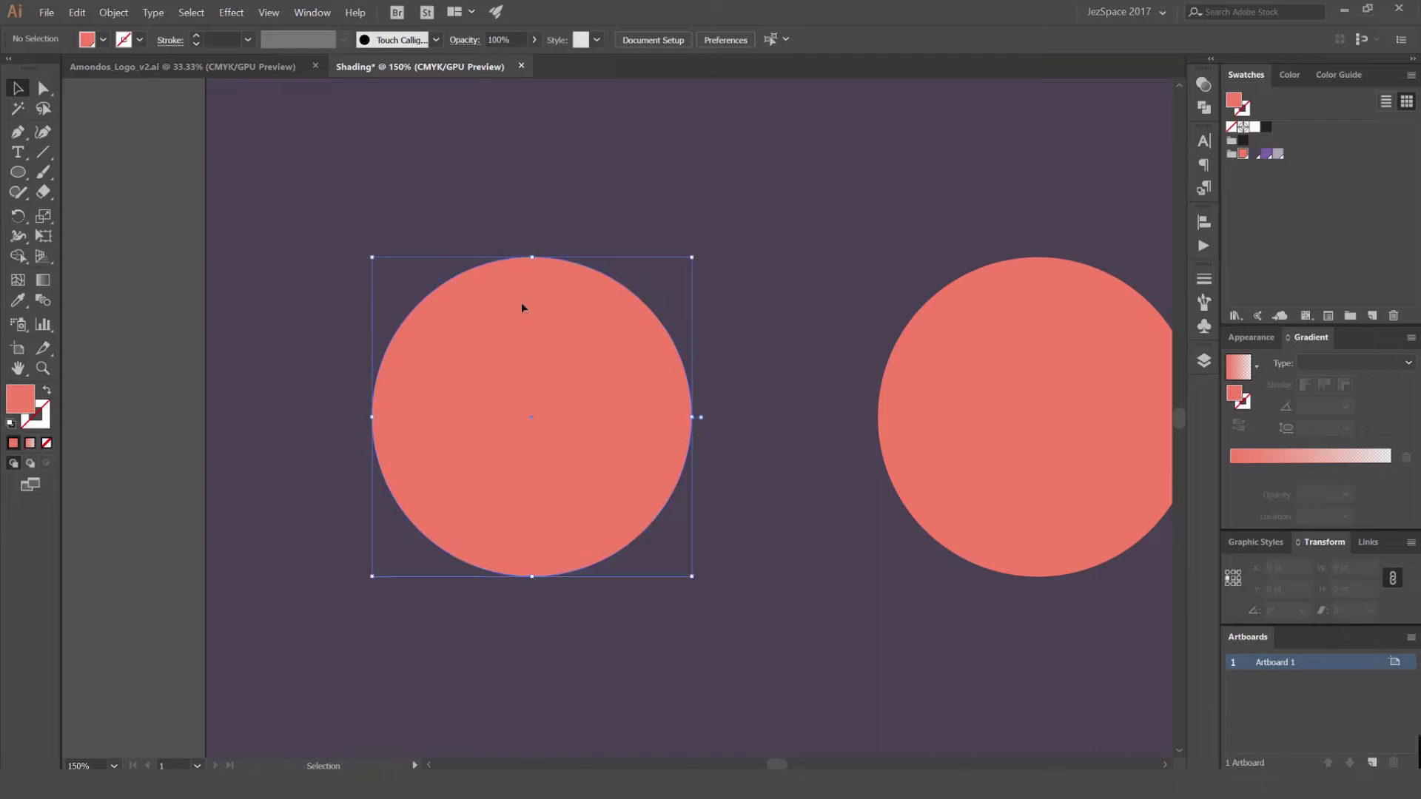
key(a)
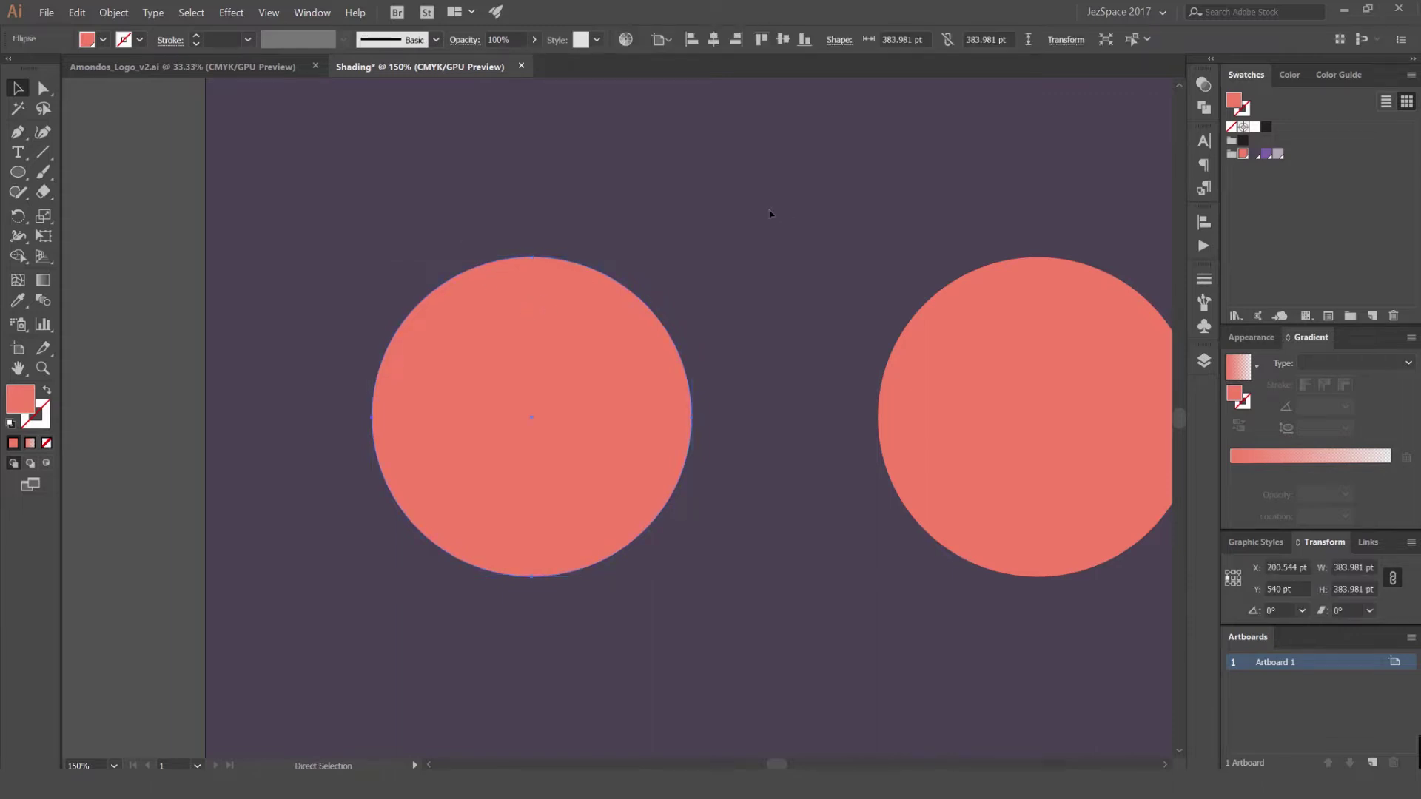
key(v)
alt+drag(612, 330, 869, 251)
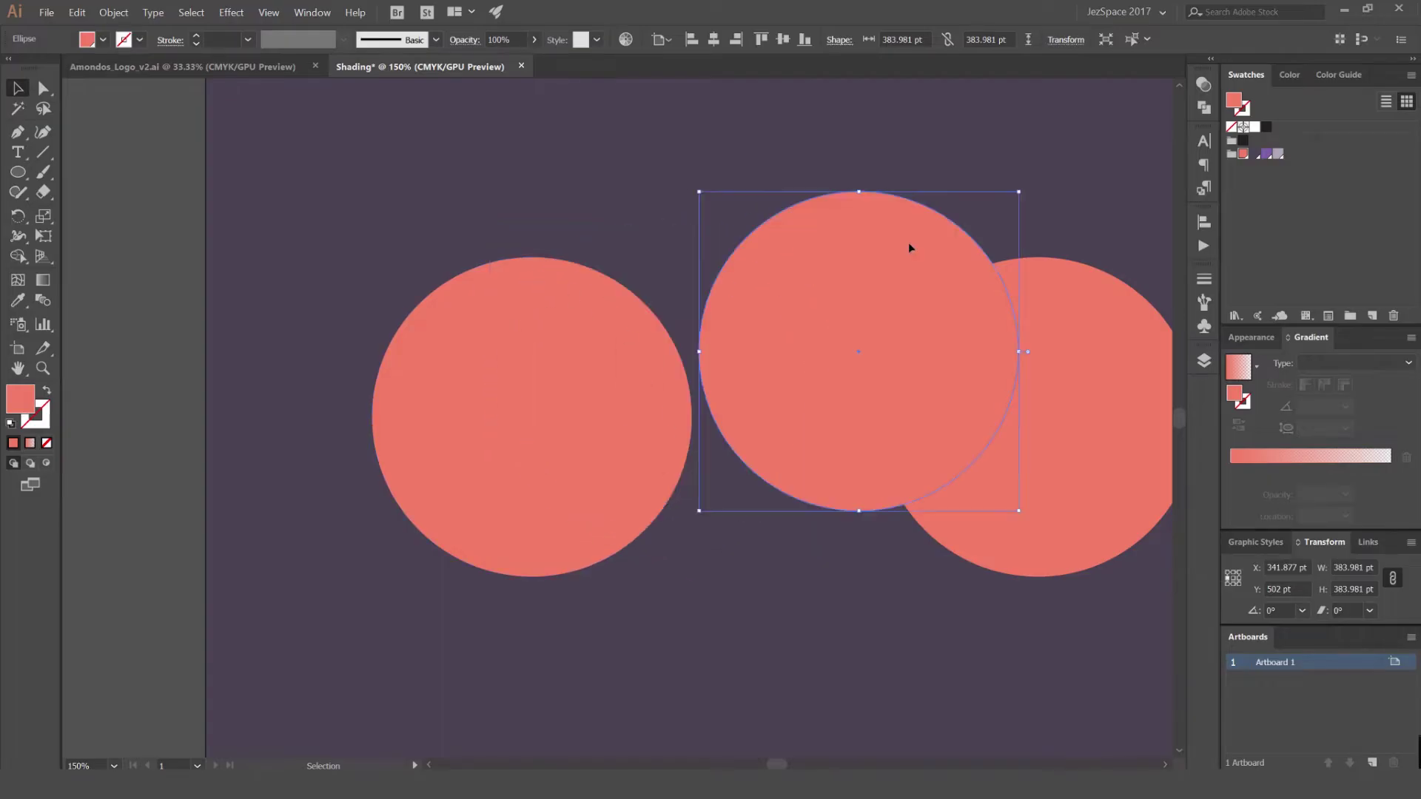
key(a)
key(Delete)
key(v)
click(575, 289)
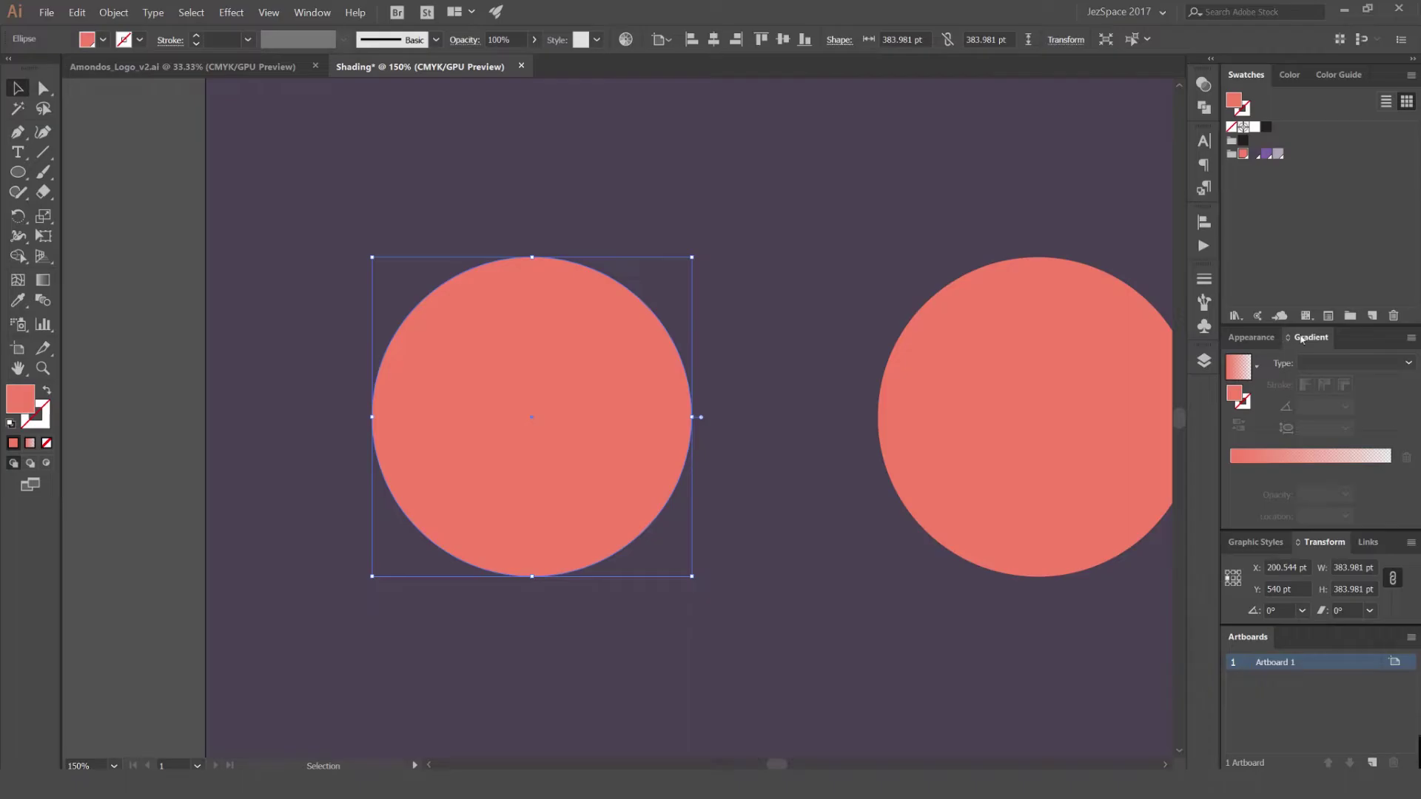
Float the gradient settings beside the circle and fill the top copy with the linear coral-to-transparent gradient
click(320, 12)
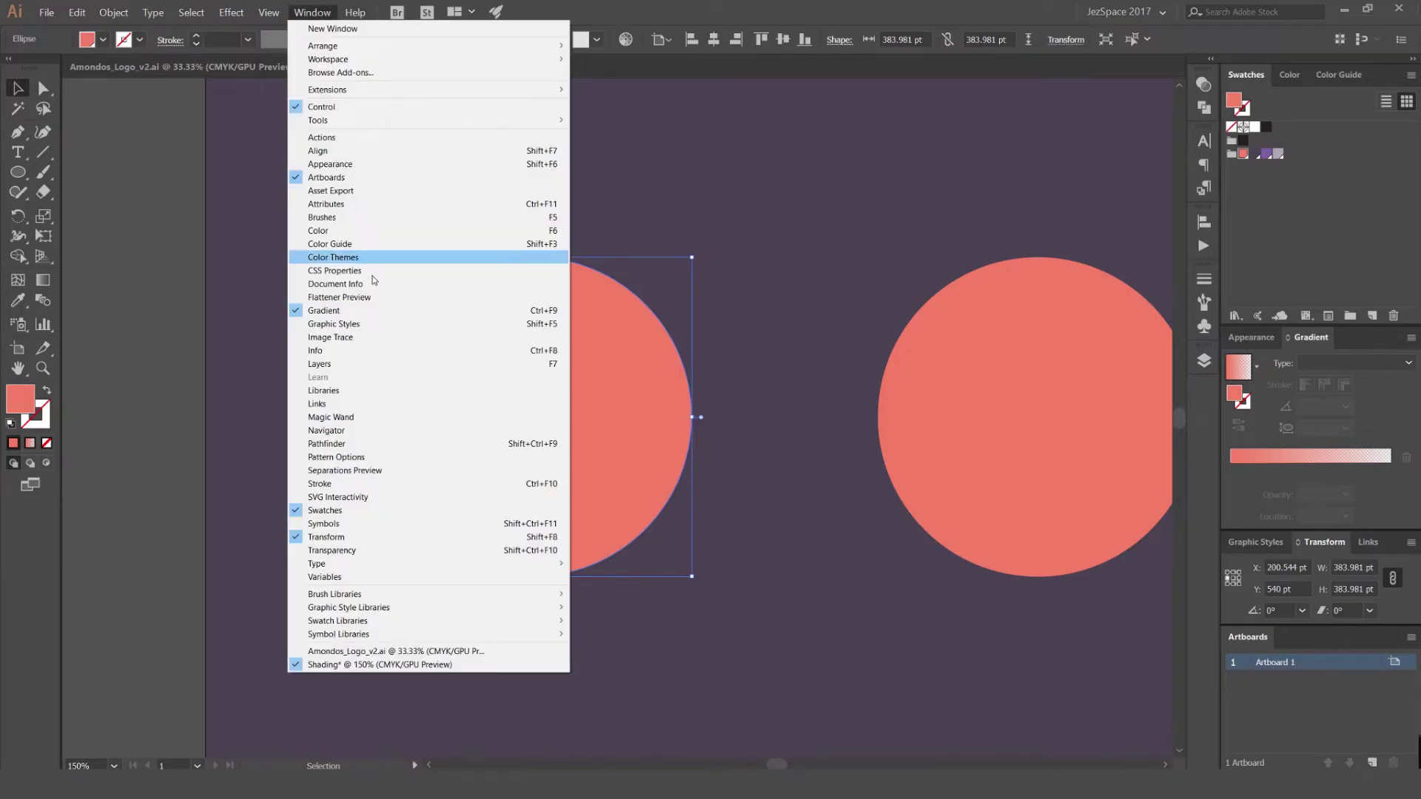
click(390, 311)
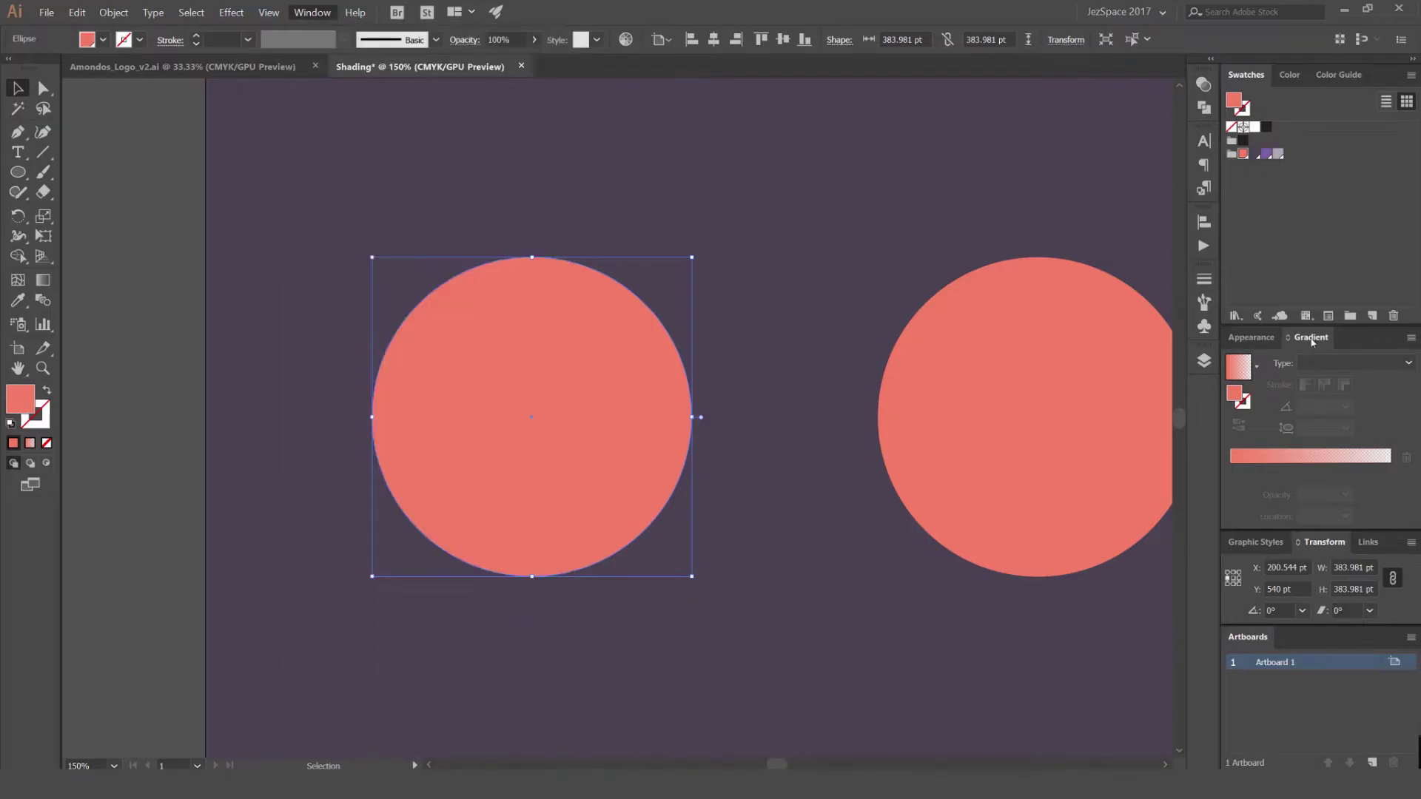
drag(1307, 341, 803, 159)
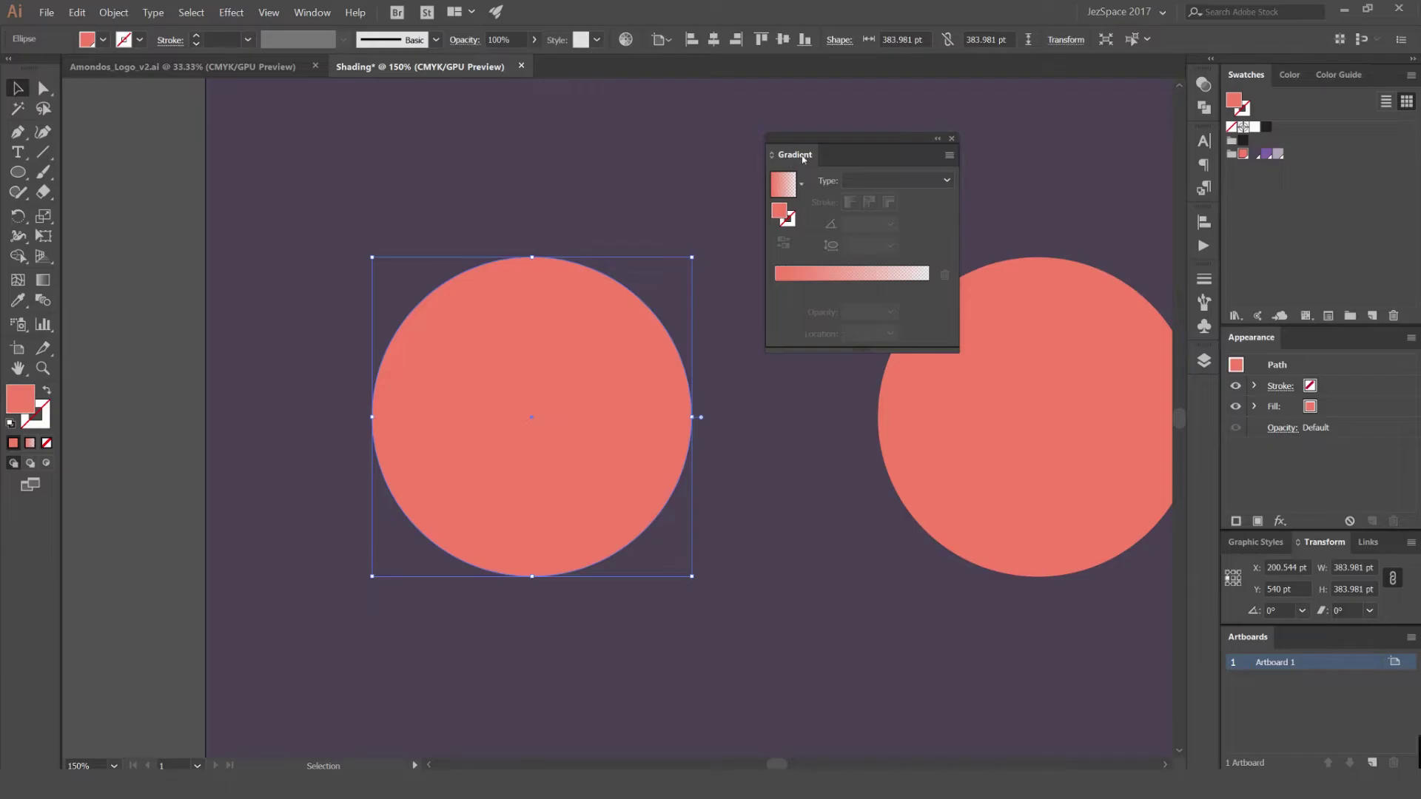
click(835, 279)
Try moving the gradient circle off the solid circle beneath it, and undo the move
drag(660, 340, 503, 268)
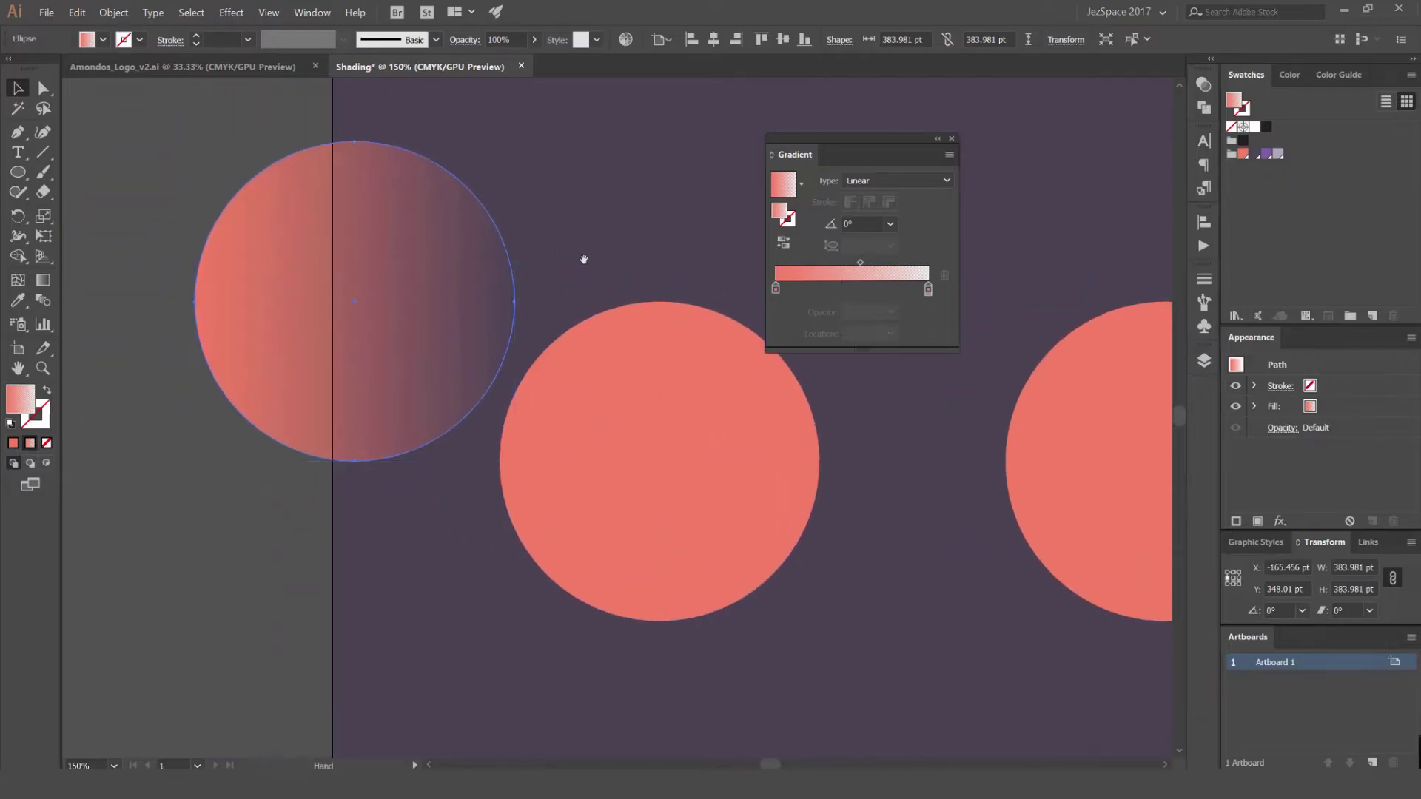
scroll(580, 257, right, 2)
scroll(581, 257, down, 1)
key(ctrl+z)
Redraw the top circle's gradient with the Gradient tool, ending with a diagonal toward its lower left at about -138°
drag(863, 140, 882, 187)
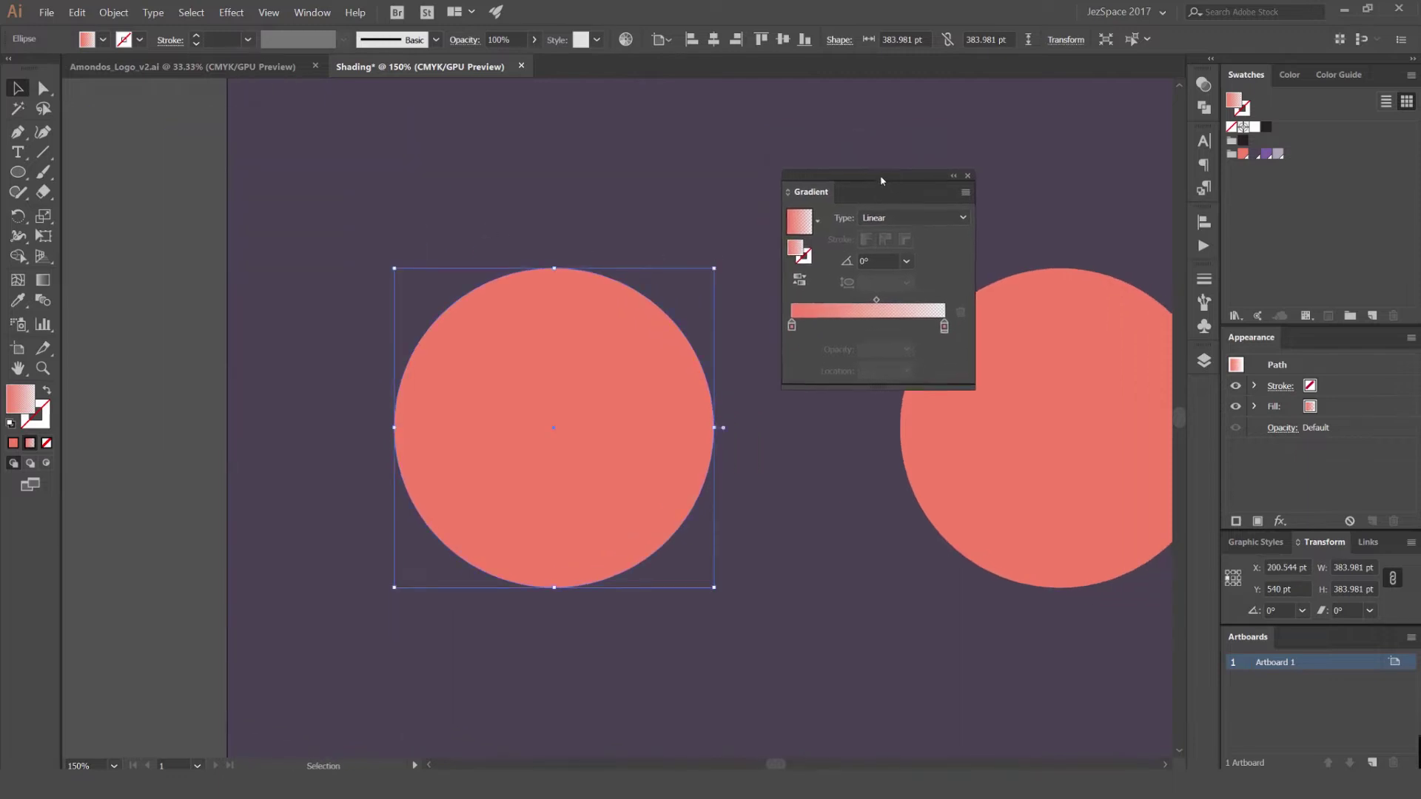
click(796, 335)
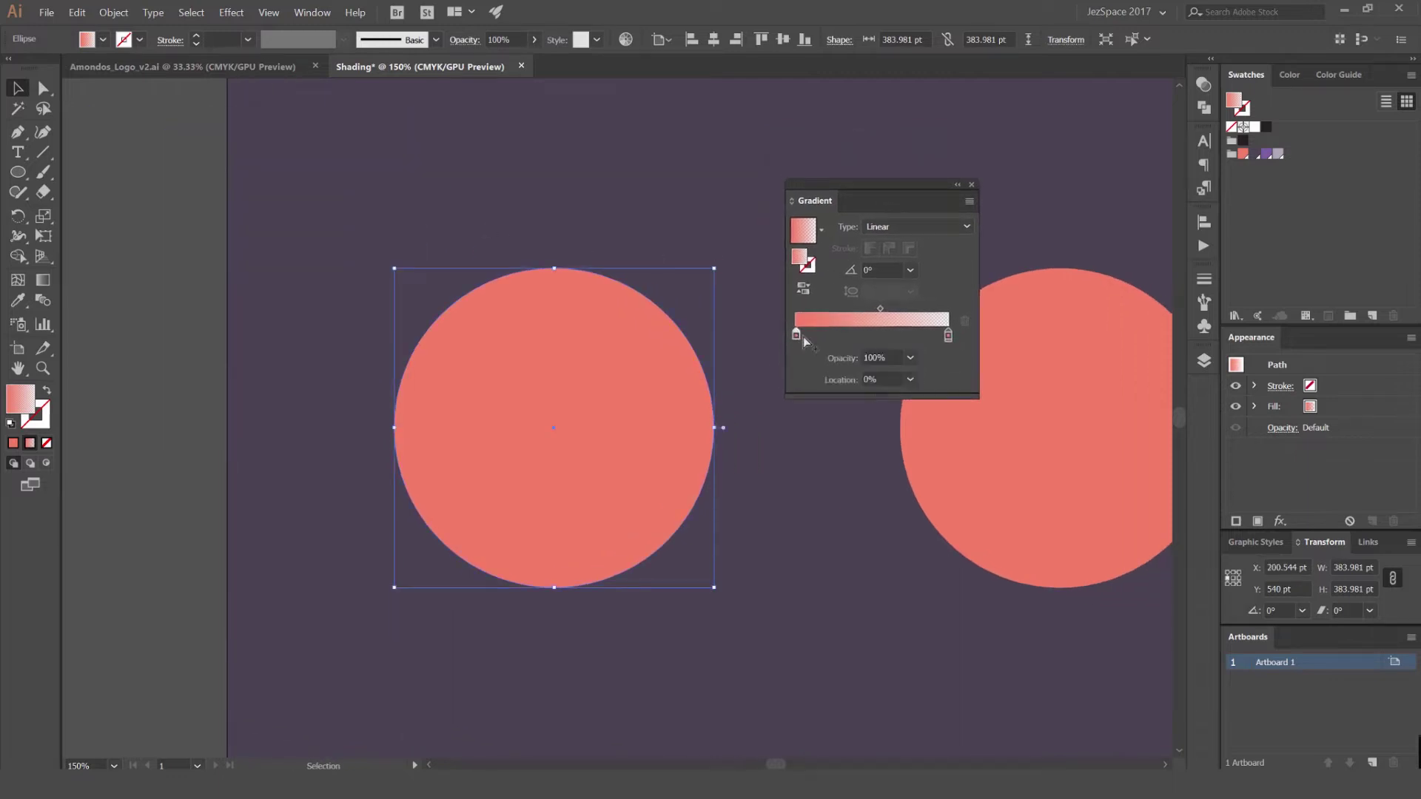
mouse_move(796, 334)
mouse_down()
mouse_move(873, 335)
mouse_move(798, 334)
mouse_up()
mouse_move(948, 337)
mouse_down()
mouse_move(860, 338)
mouse_move(965, 338)
mouse_up()
key(g)
drag(484, 333, 736, 607)
drag(428, 279, 622, 520)
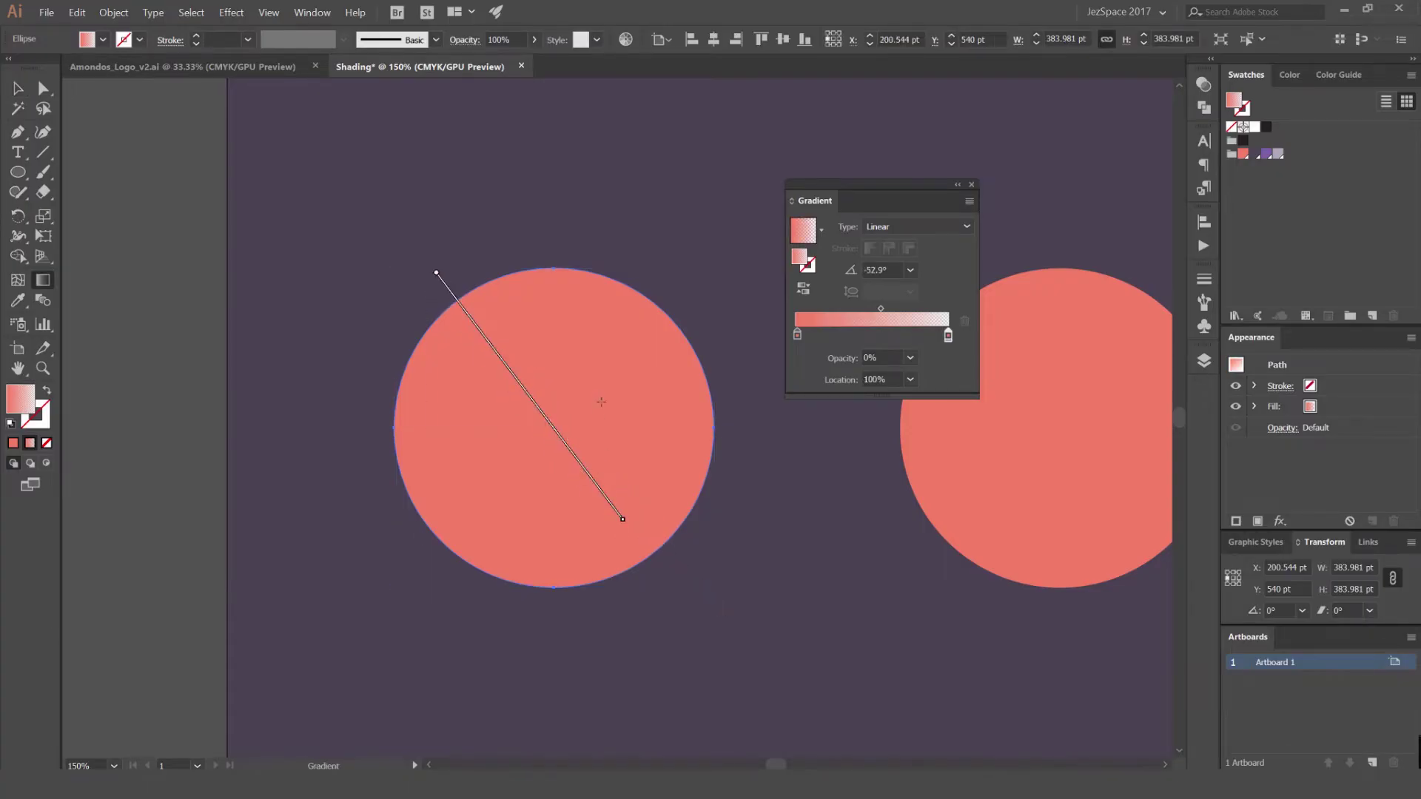
drag(608, 377, 430, 536)
Move the gradient circle off the original to its left and try several gradient directions on it with the Gradient tool
key(v)
drag(540, 428, 213, 429)
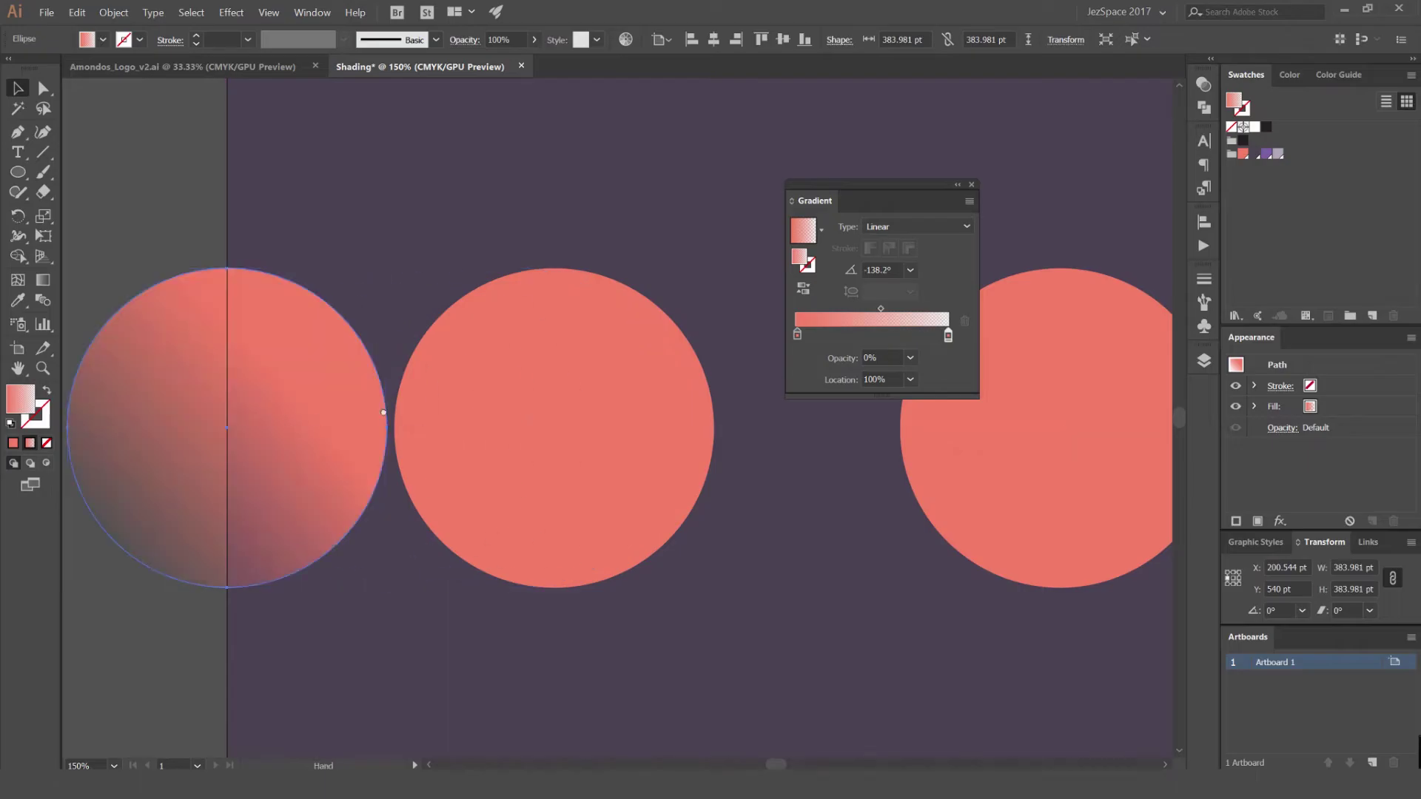
drag(385, 412, 588, 382)
key(g)
drag(359, 388, 560, 381)
drag(450, 386, 525, 300)
mouse_move(479, 357)
mouse_down()
mouse_move(409, 427)
mouse_move(471, 375)
mouse_up()
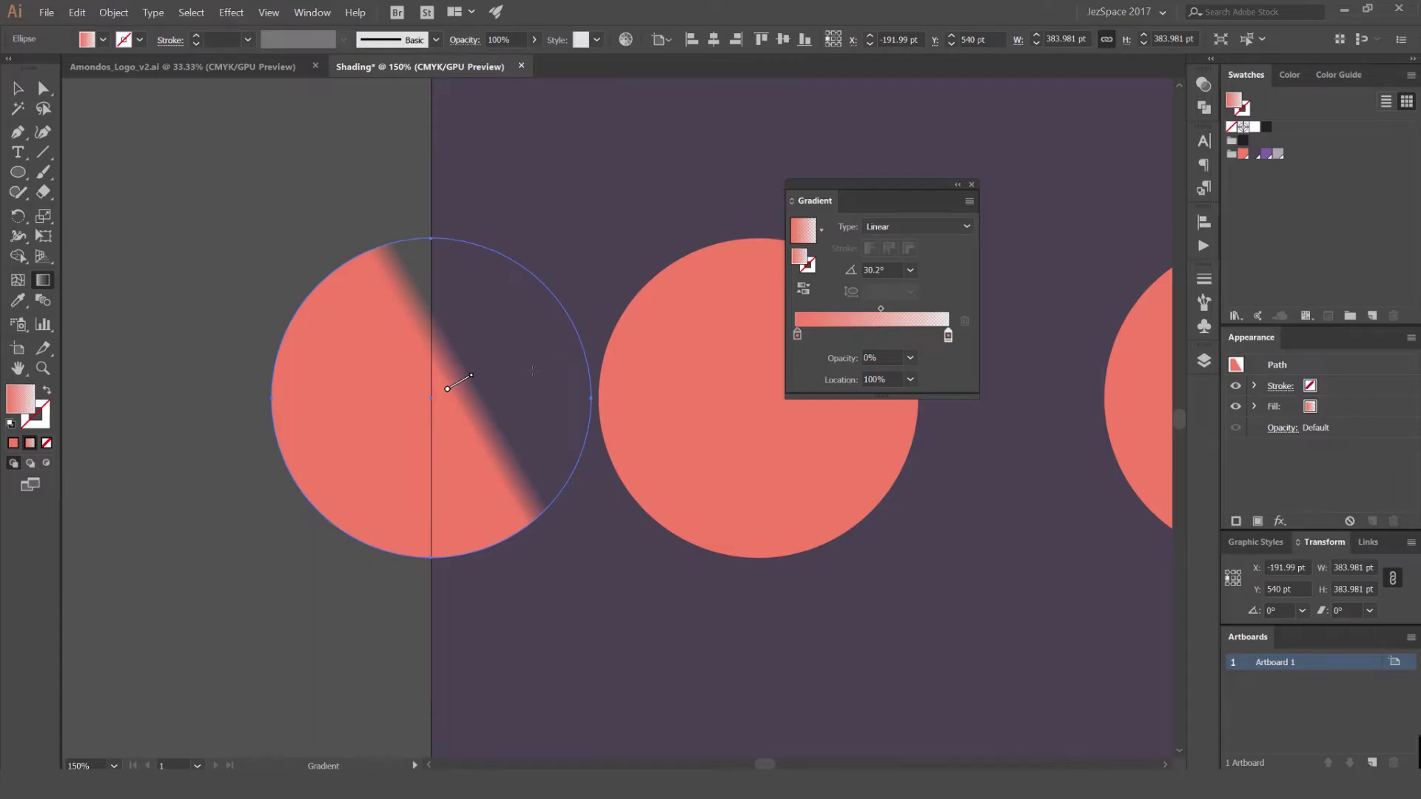
key(v)
drag(562, 363, 447, 369)
Undo the trial gradient directions and the moves of the gradient circle, keeping it selected over the original
key(ctrl+z)
key(ctrl+z)
key(ctrl+z)
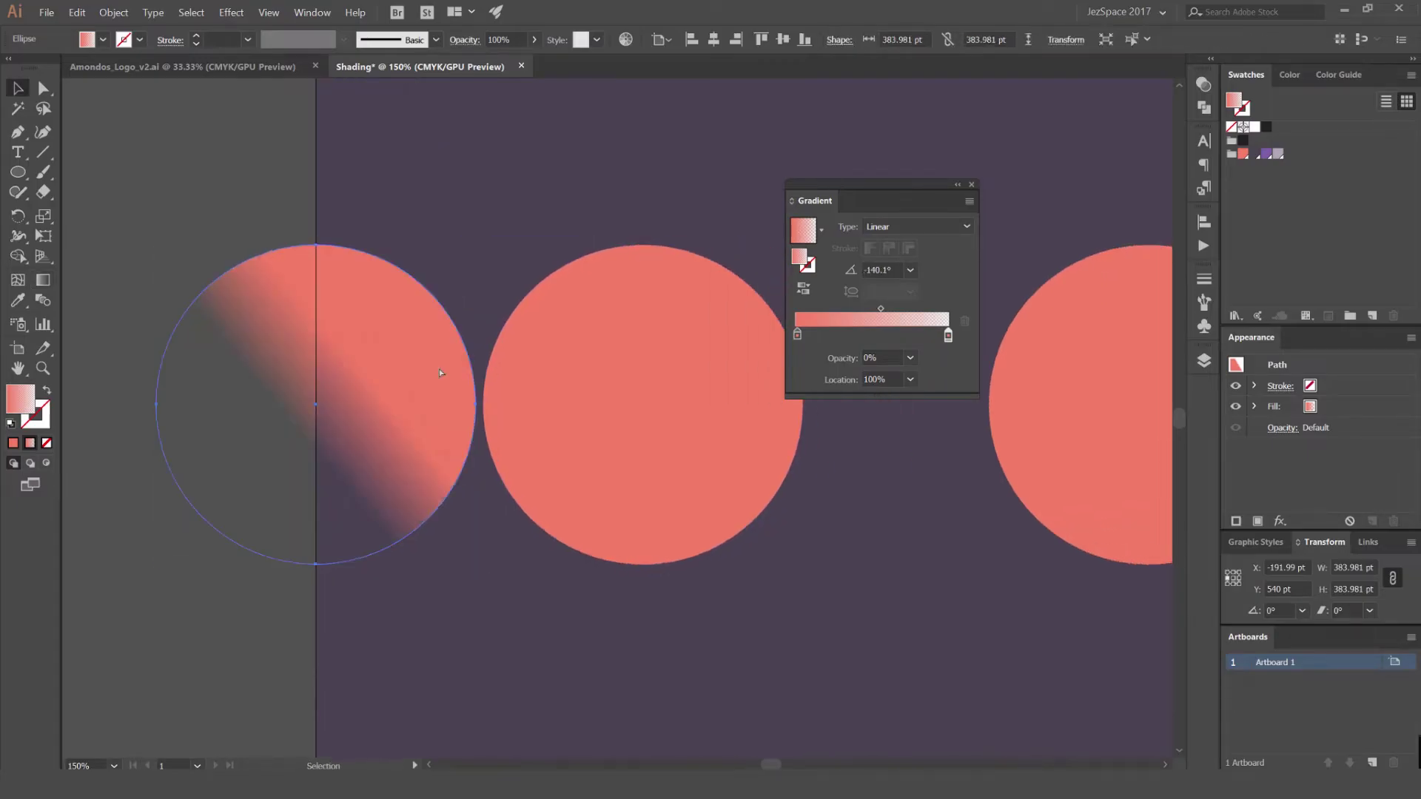
key(ctrl+z)
key(ctrl+z)
key(ctrl+z)
click(542, 317)
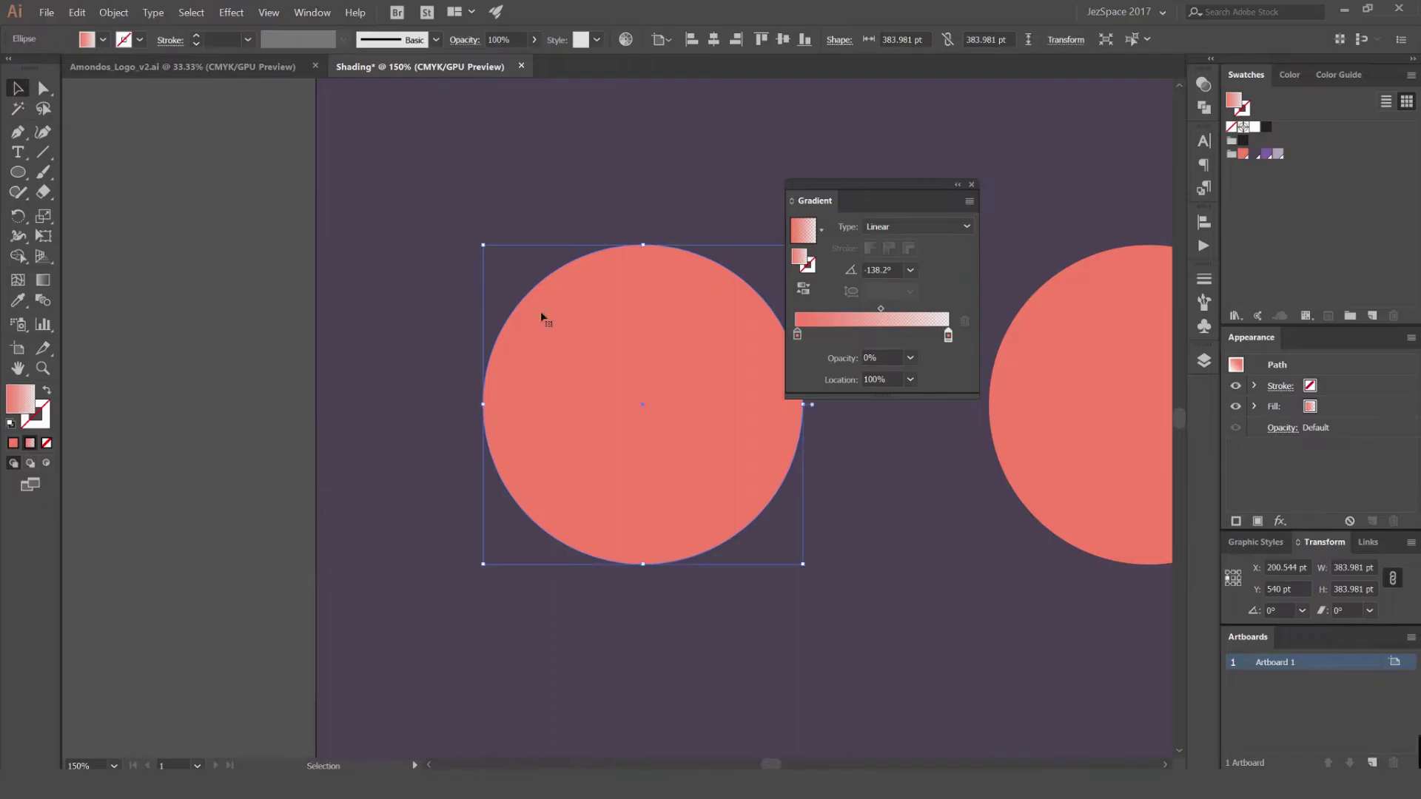
drag(725, 303, 601, 423)
key(ctrl+z)
Set the opacity of the gradient's end stop to 100%
click(877, 358)
text(100)
key(Return)
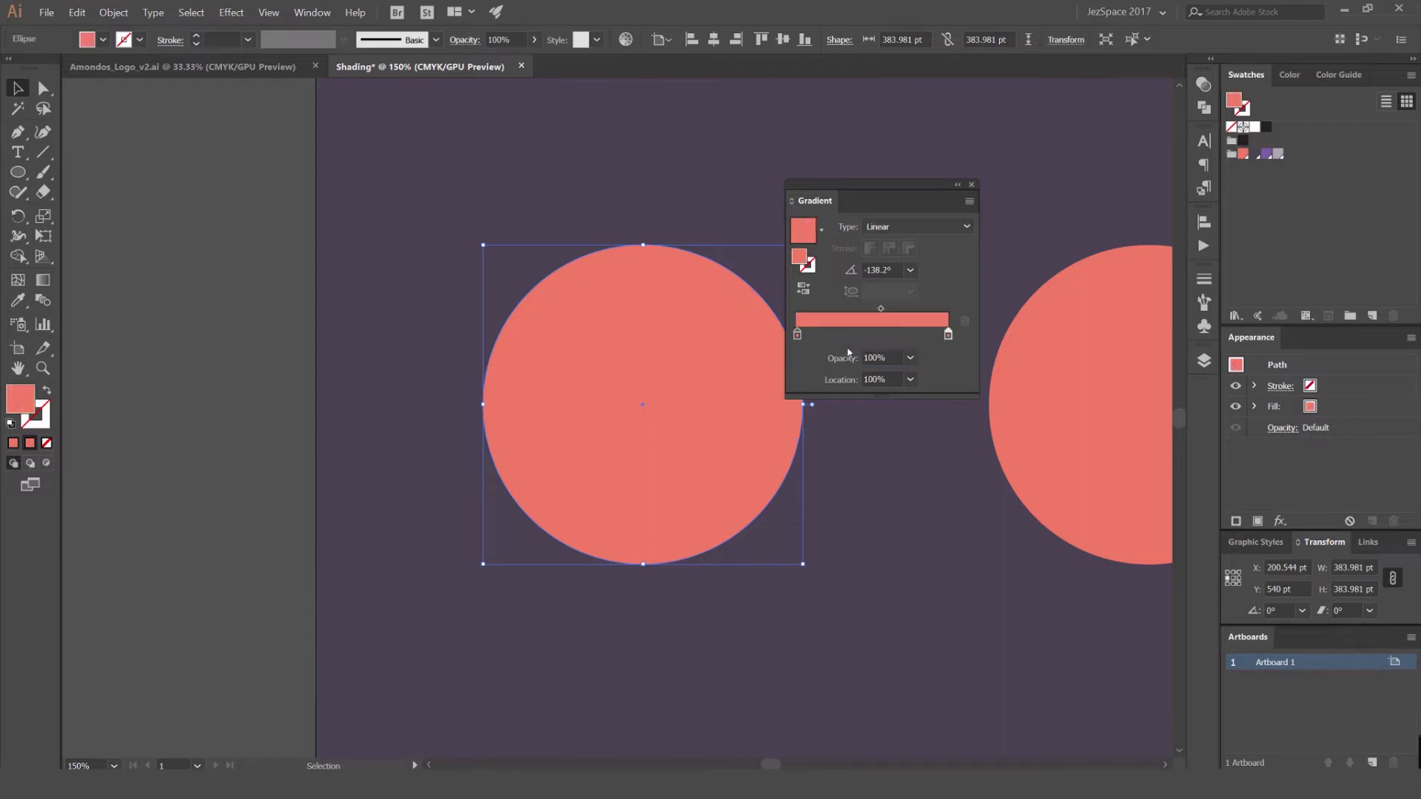
Shift the gradient's end stop to the 95.01% location and set its opacity to 0%
mouse_move(947, 334)
mouse_down()
mouse_move(913, 333)
mouse_move(943, 339)
mouse_up()
click(880, 358)
text(0)
key(Return)
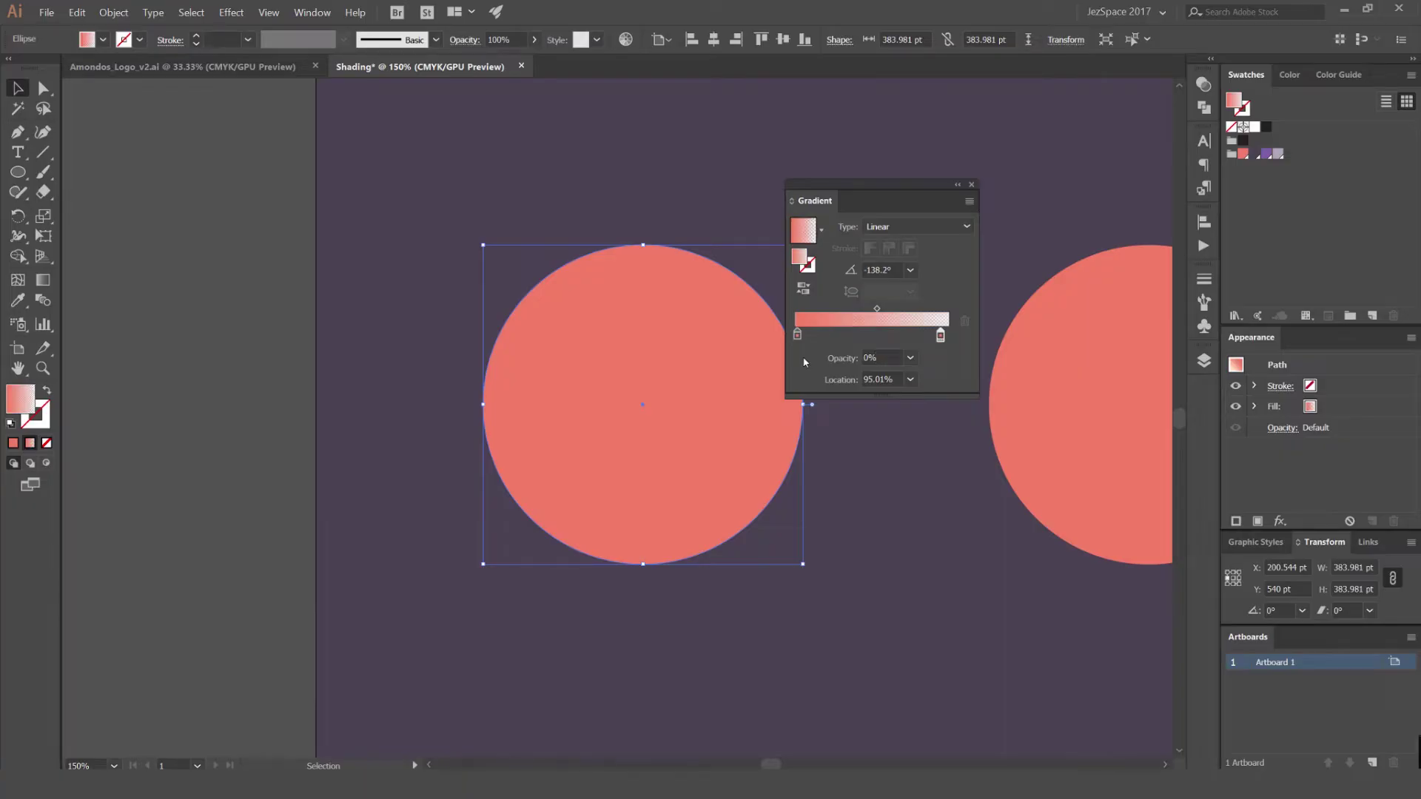
Set the angle of the top circle's linear gradient to 120°
click(900, 268)
text(120)
key(Return)
Set the blending mode of the top gradient circle to Multiply
click(1204, 84)
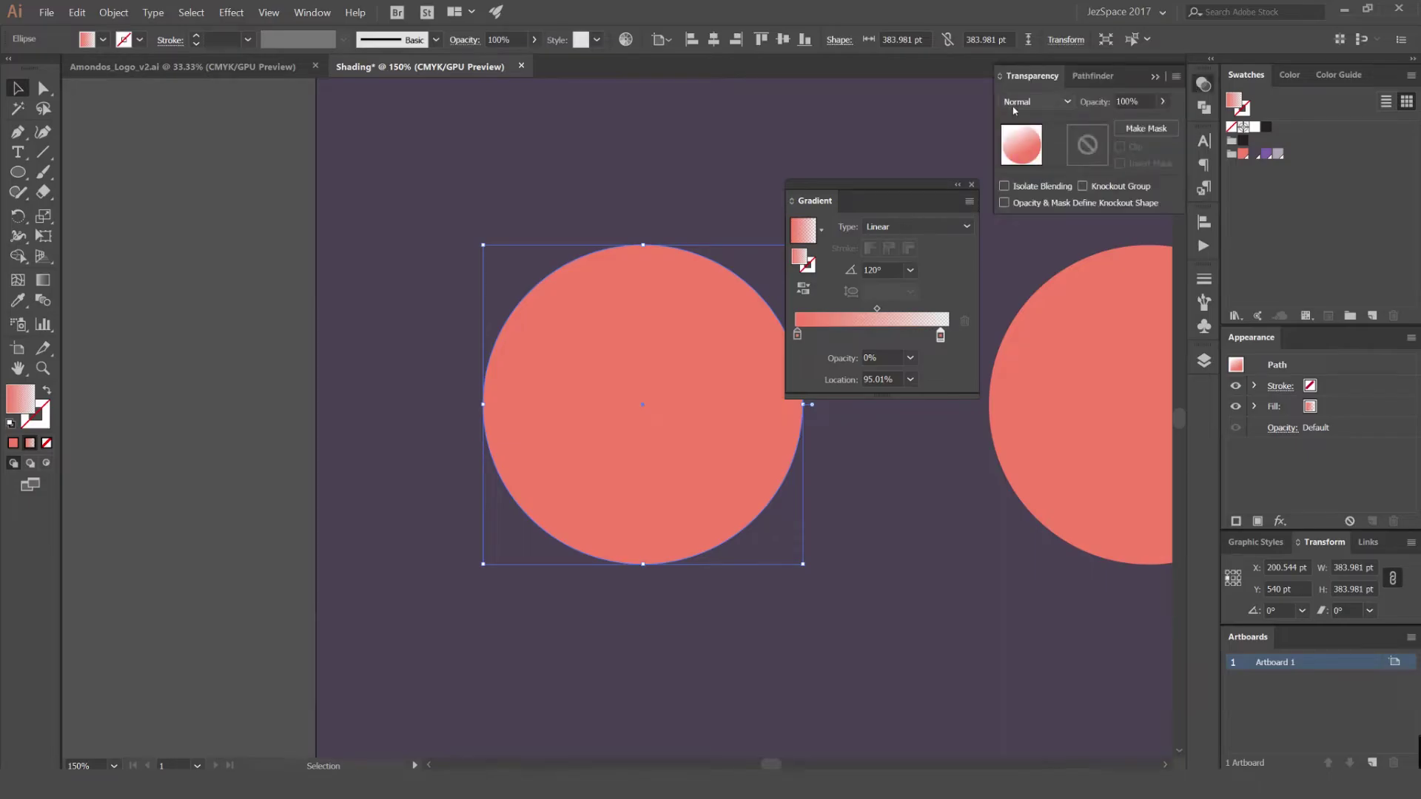
click(1033, 102)
click(1031, 113)
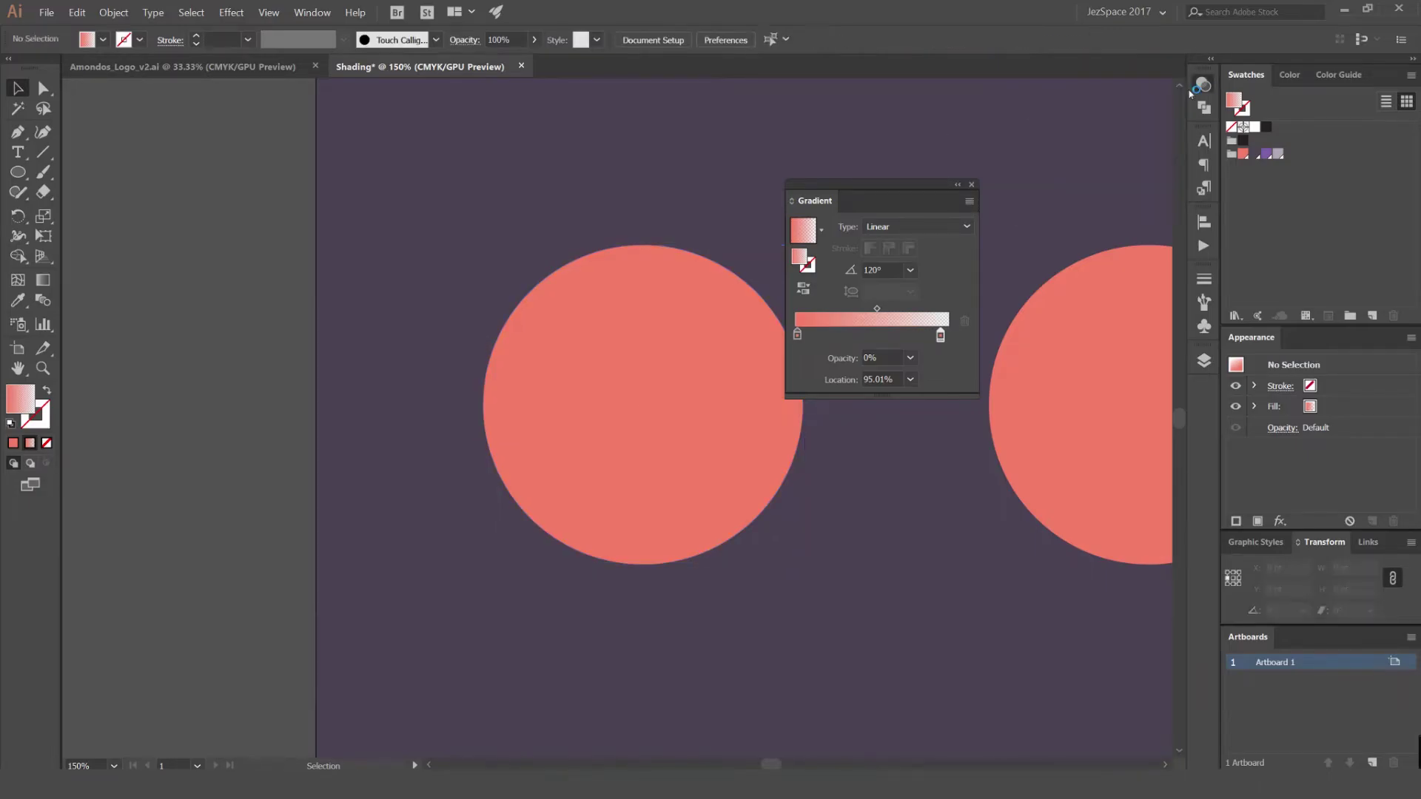
click(1201, 85)
click(1035, 102)
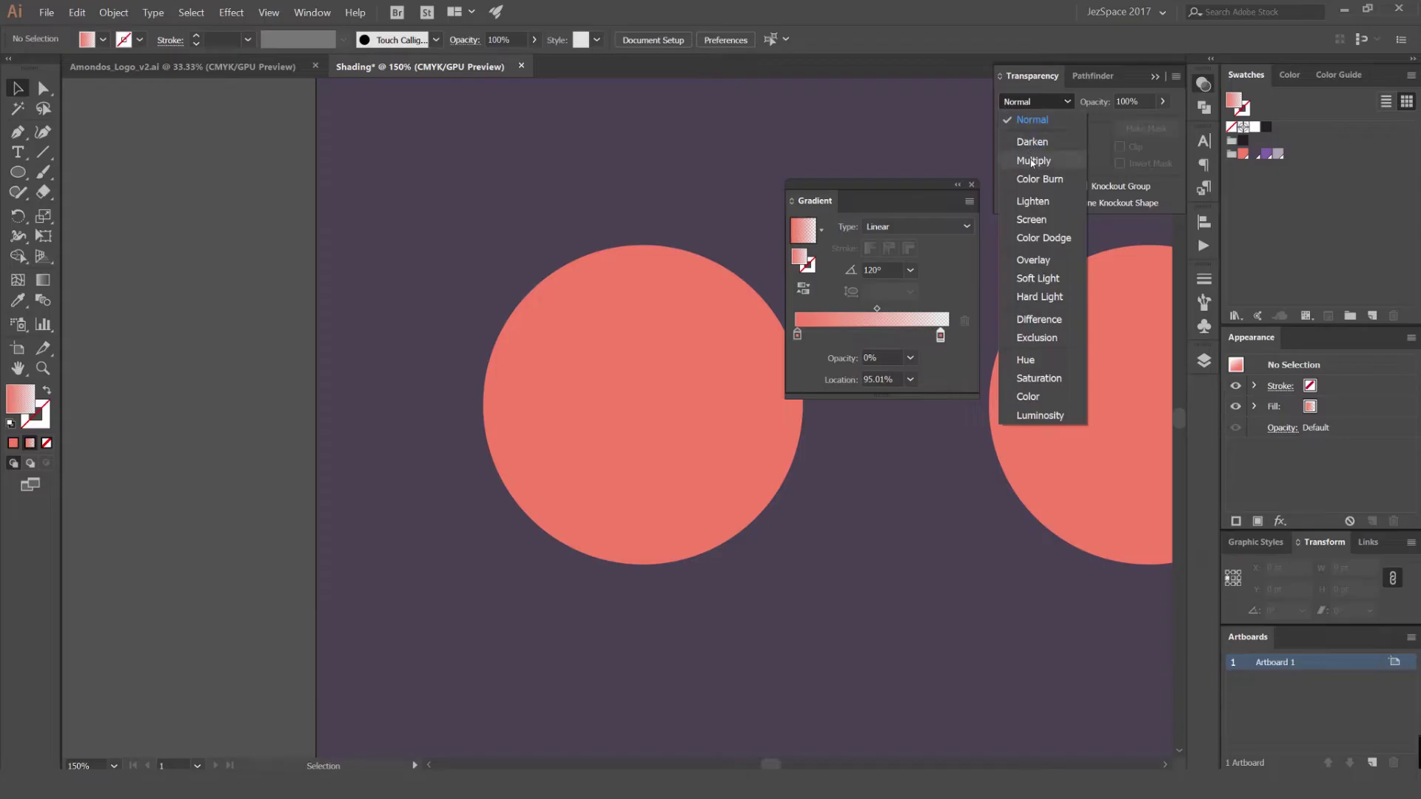
click(1032, 160)
click(709, 319)
click(1034, 101)
click(1028, 162)
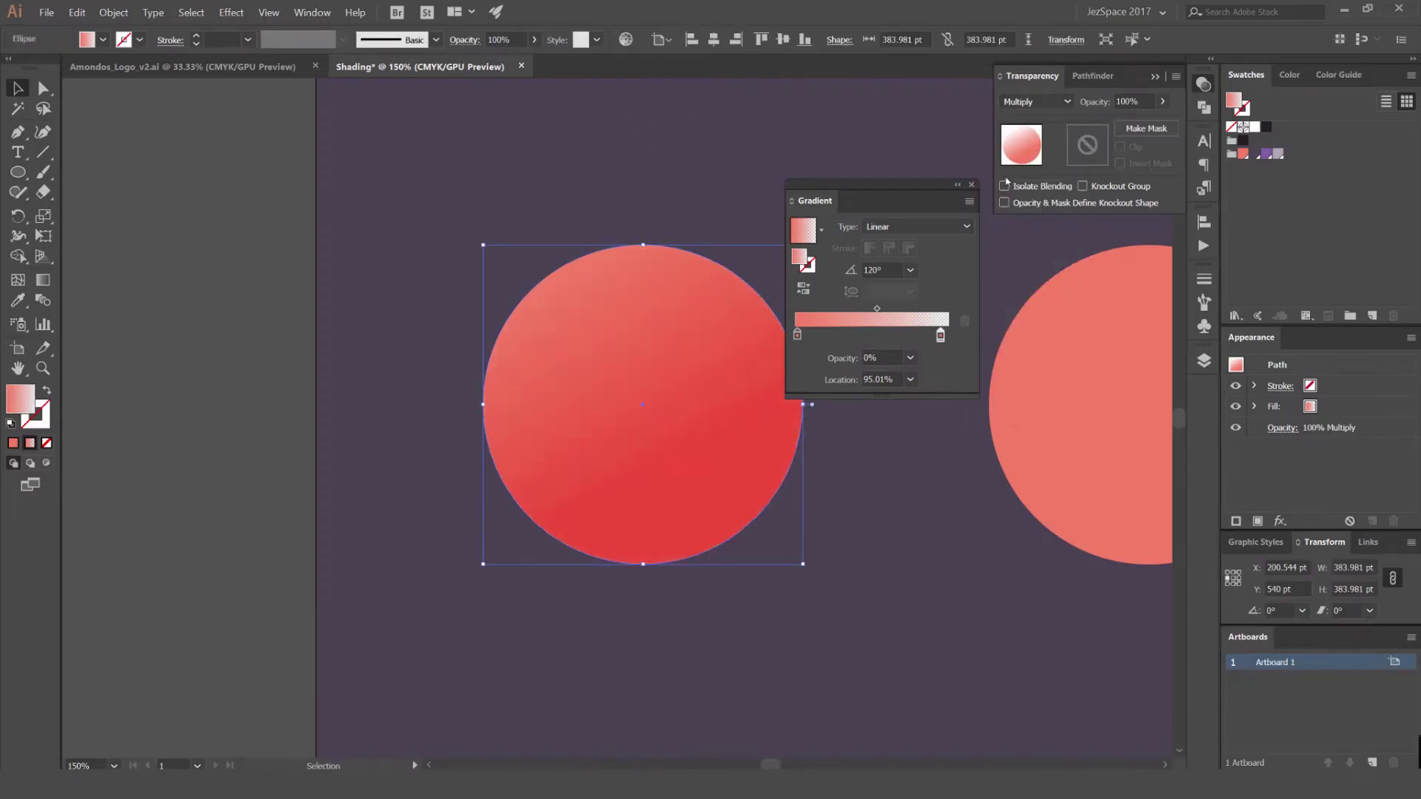
Try moving the Multiply circle left off the solid circle beneath it, and undo the move
scroll(713, 236, down, 1)
drag(732, 265, 474, 304)
key(ctrl+z)
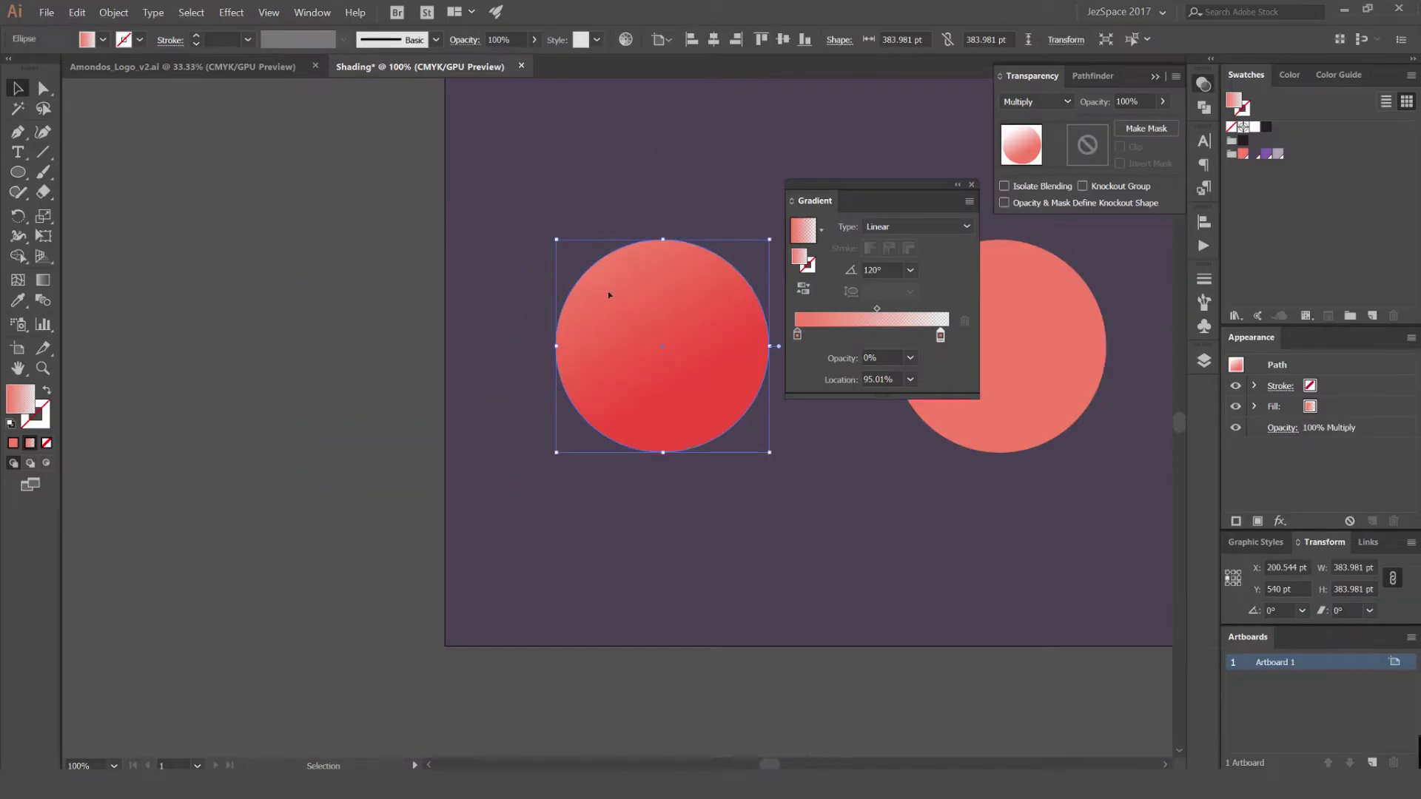
drag(689, 288, 504, 289)
key(ctrl+z)
Adjust the circle's gradient by shifting the end stop inward and the midpoint to the 46.2% location
scroll(672, 269, up, 3)
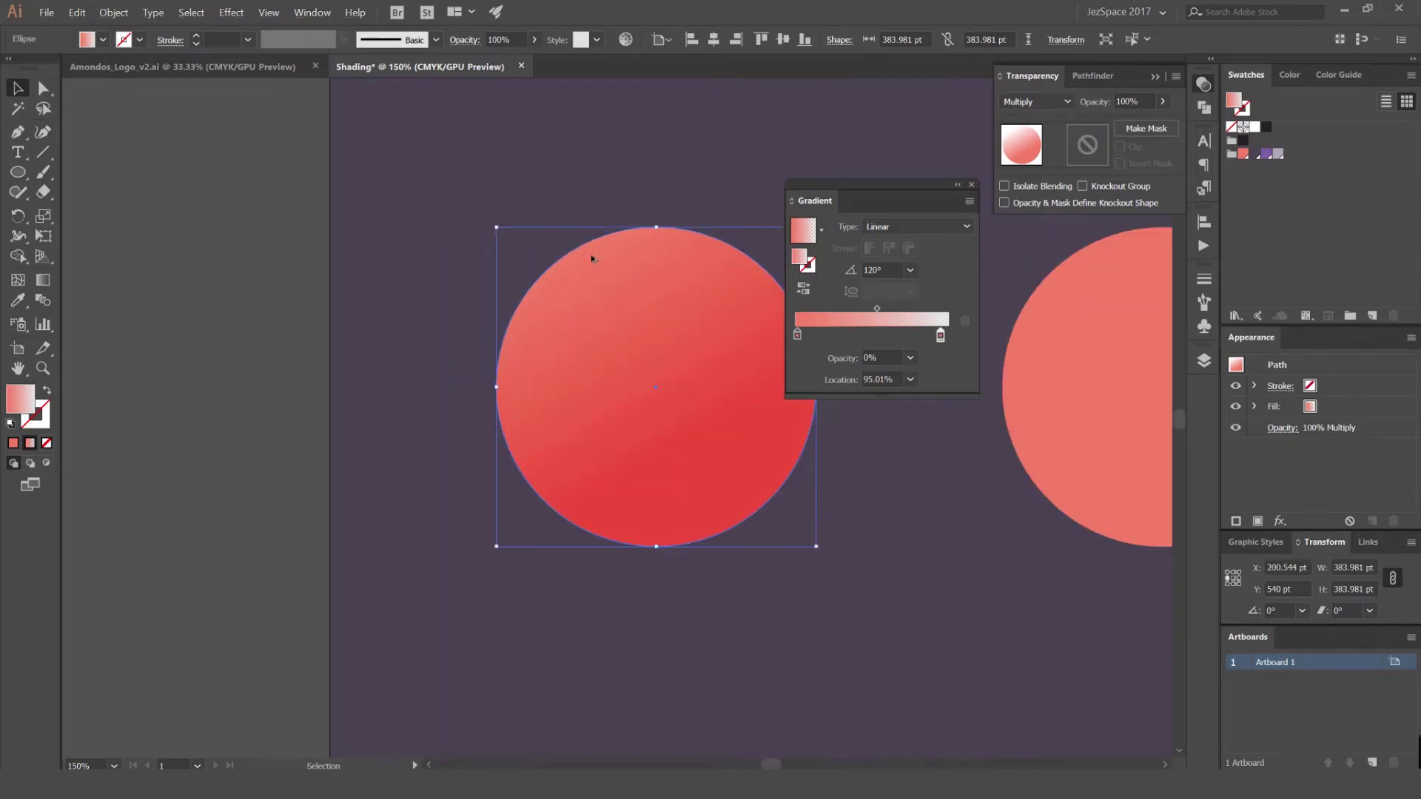
scroll(573, 228, down, 1)
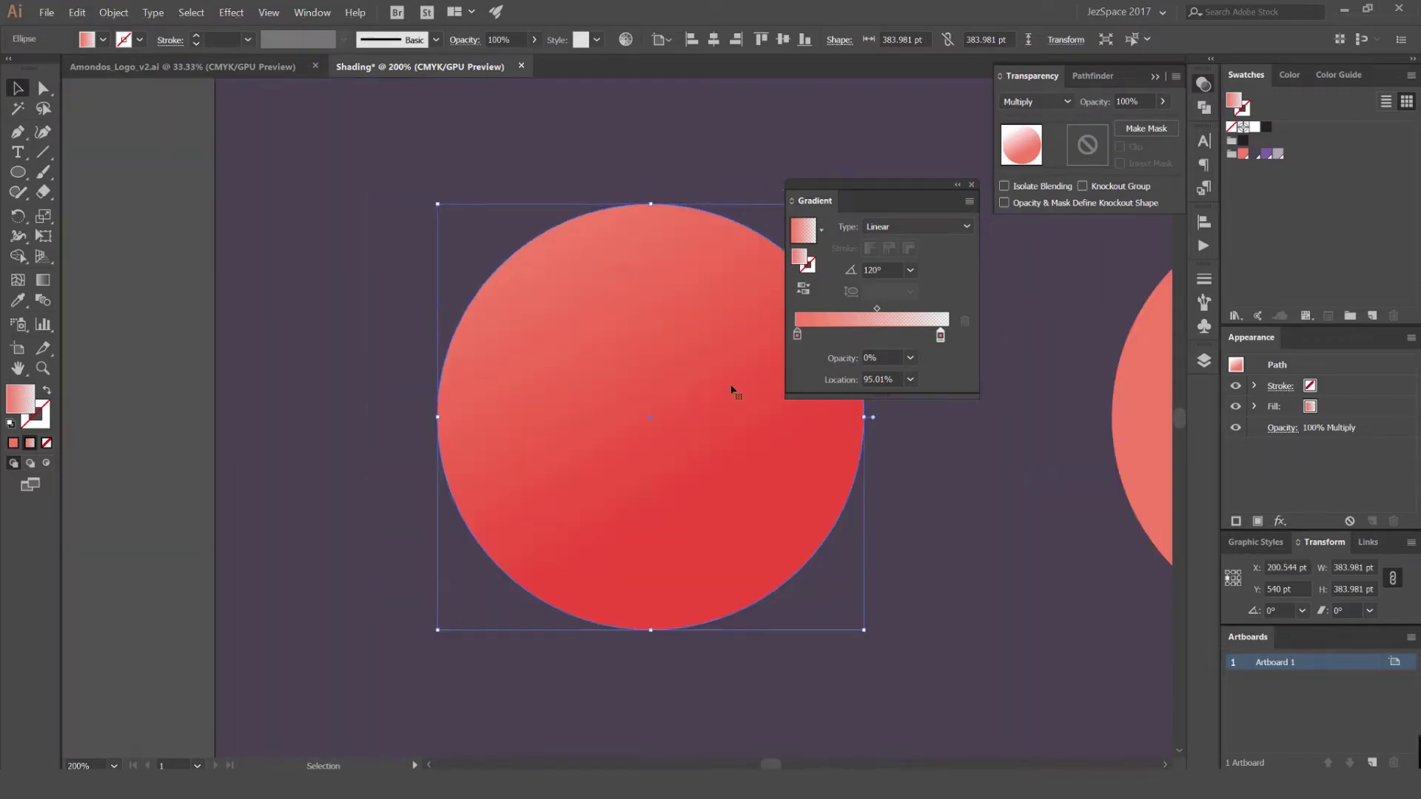
drag(703, 421, 529, 328)
scroll(552, 266, up, 1)
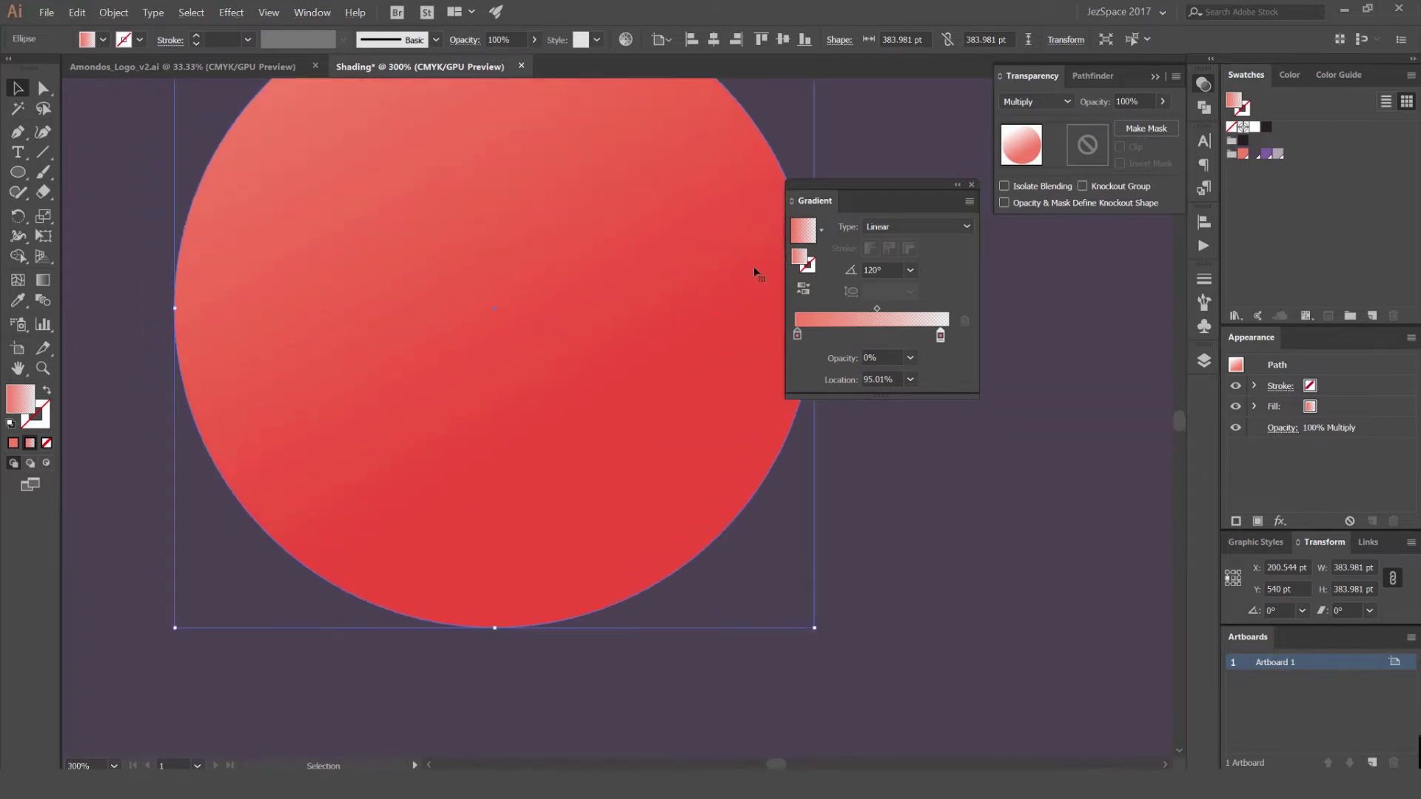
mouse_move(876, 311)
mouse_down()
mouse_move(816, 311)
mouse_move(922, 310)
mouse_move(815, 310)
mouse_move(817, 335)
mouse_move(918, 336)
mouse_move(930, 311)
mouse_move(888, 340)
mouse_move(832, 334)
mouse_move(902, 312)
mouse_move(796, 335)
mouse_up()
key(ctrl+minus)
key(ctrl+minus)
scroll(682, 268, up, 1)
drag(940, 335, 857, 316)
key(ctrl+minus)
key(ctrl+minus)
scroll(592, 247, up, 3)
scroll(740, 288, down, 4)
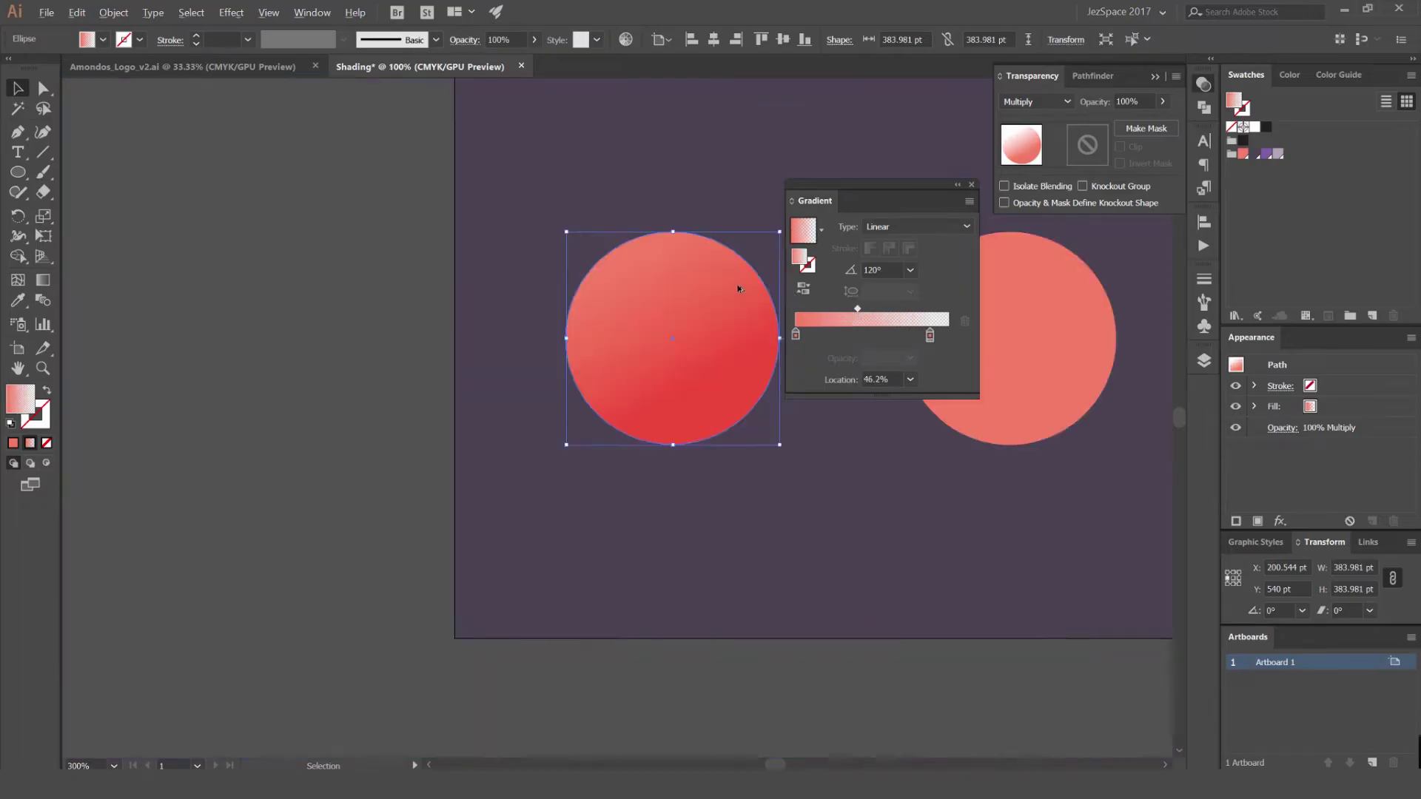
Deselect the shaded circle and examine its shading next to the plain circles
drag(720, 206, 601, 221)
click(533, 234)
scroll(583, 248, up, 1)
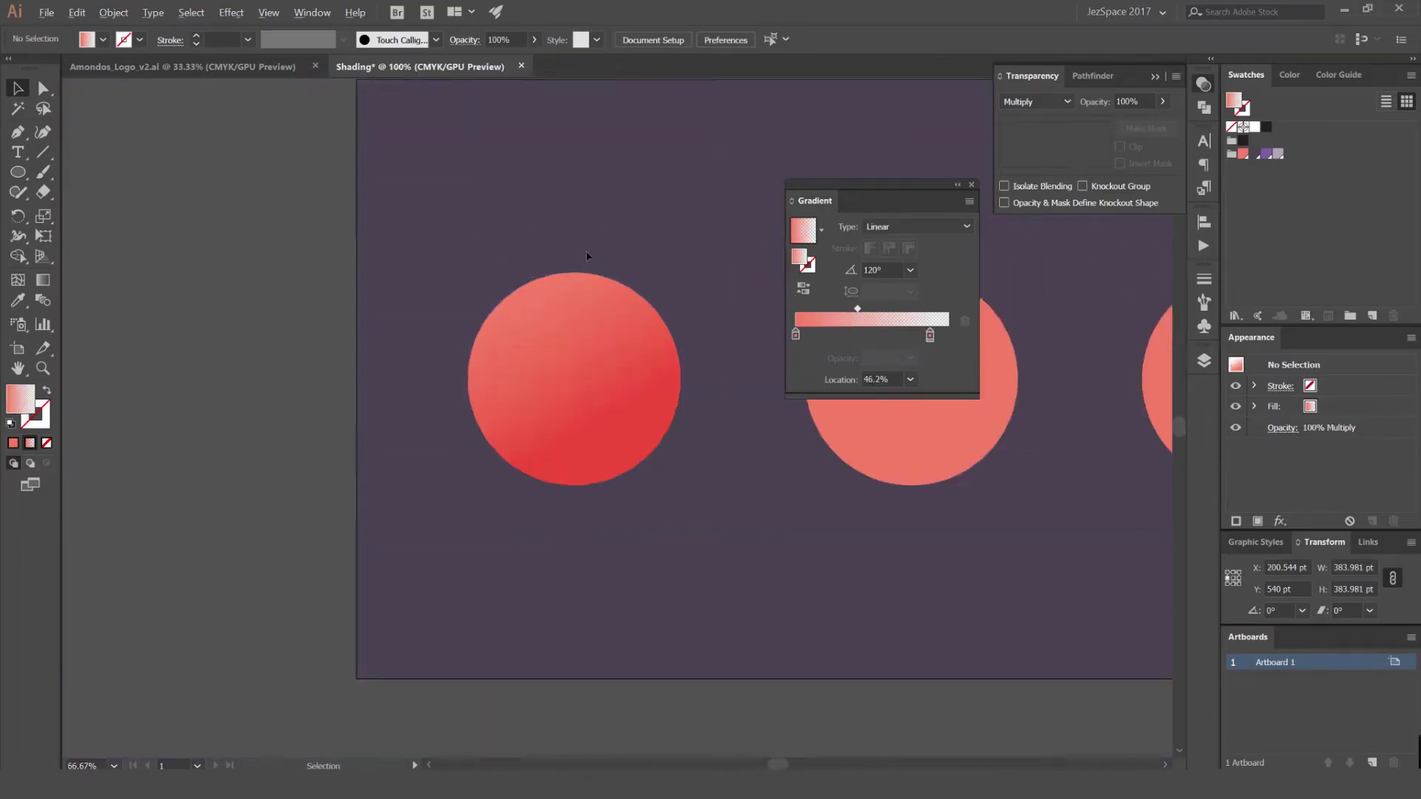
scroll(591, 252, down, 2)
scroll(569, 284, up, 2)
drag(692, 404, 631, 371)
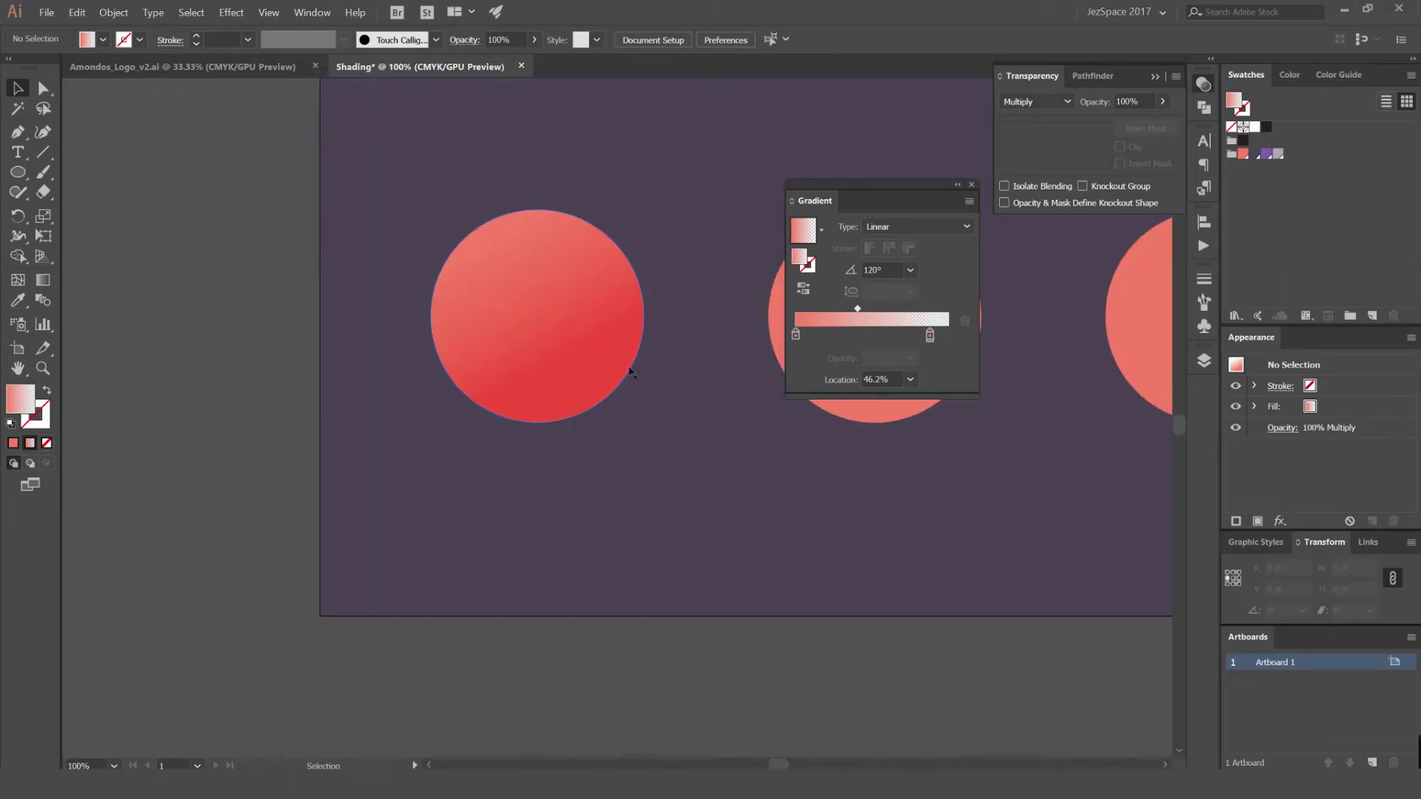
drag(629, 238, 688, 219)
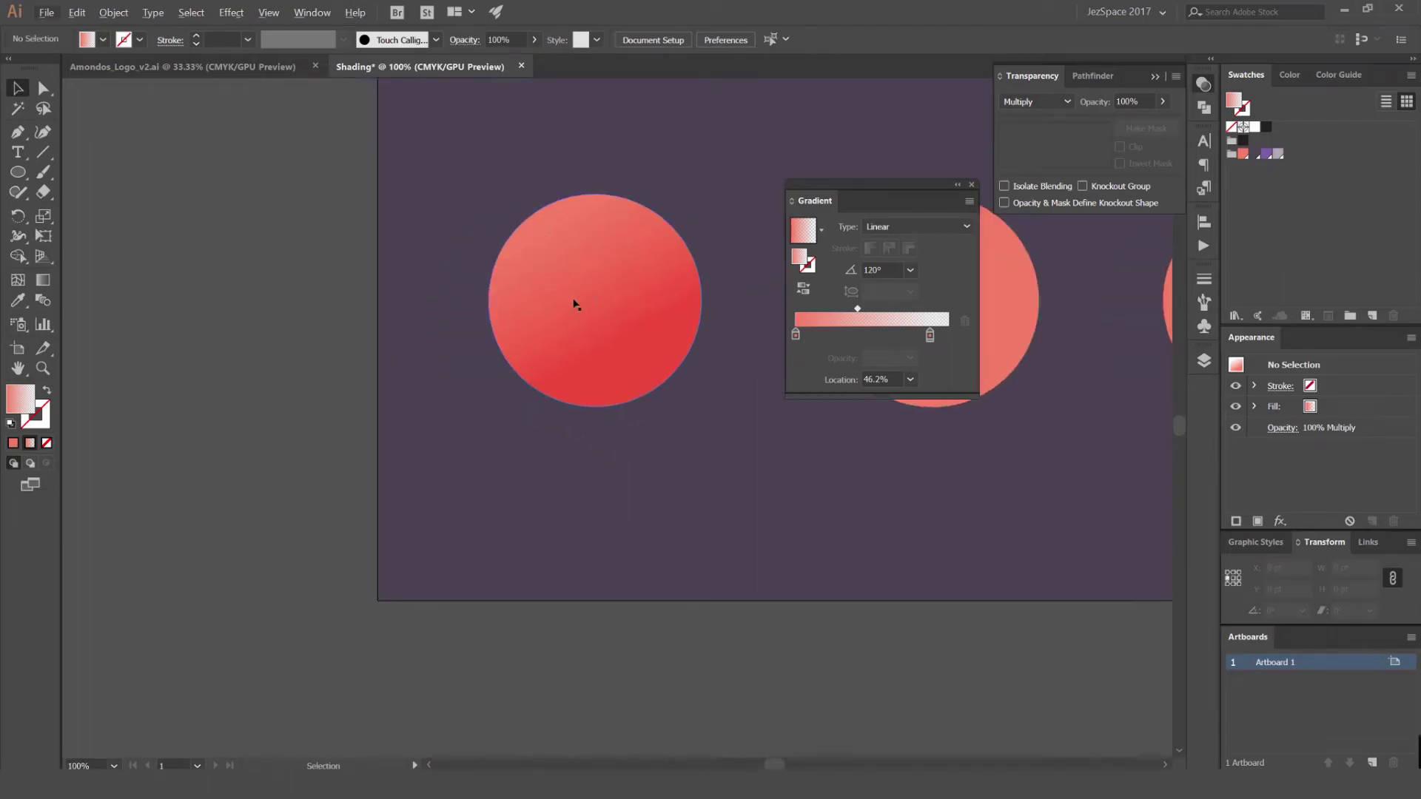
Move the gradient circle left off the artboard to compare it with the plain circle beneath, and undo the move
drag(656, 267, 308, 301)
scroll(393, 294, down, 1)
drag(560, 272, 774, 288)
scroll(694, 279, up, 2)
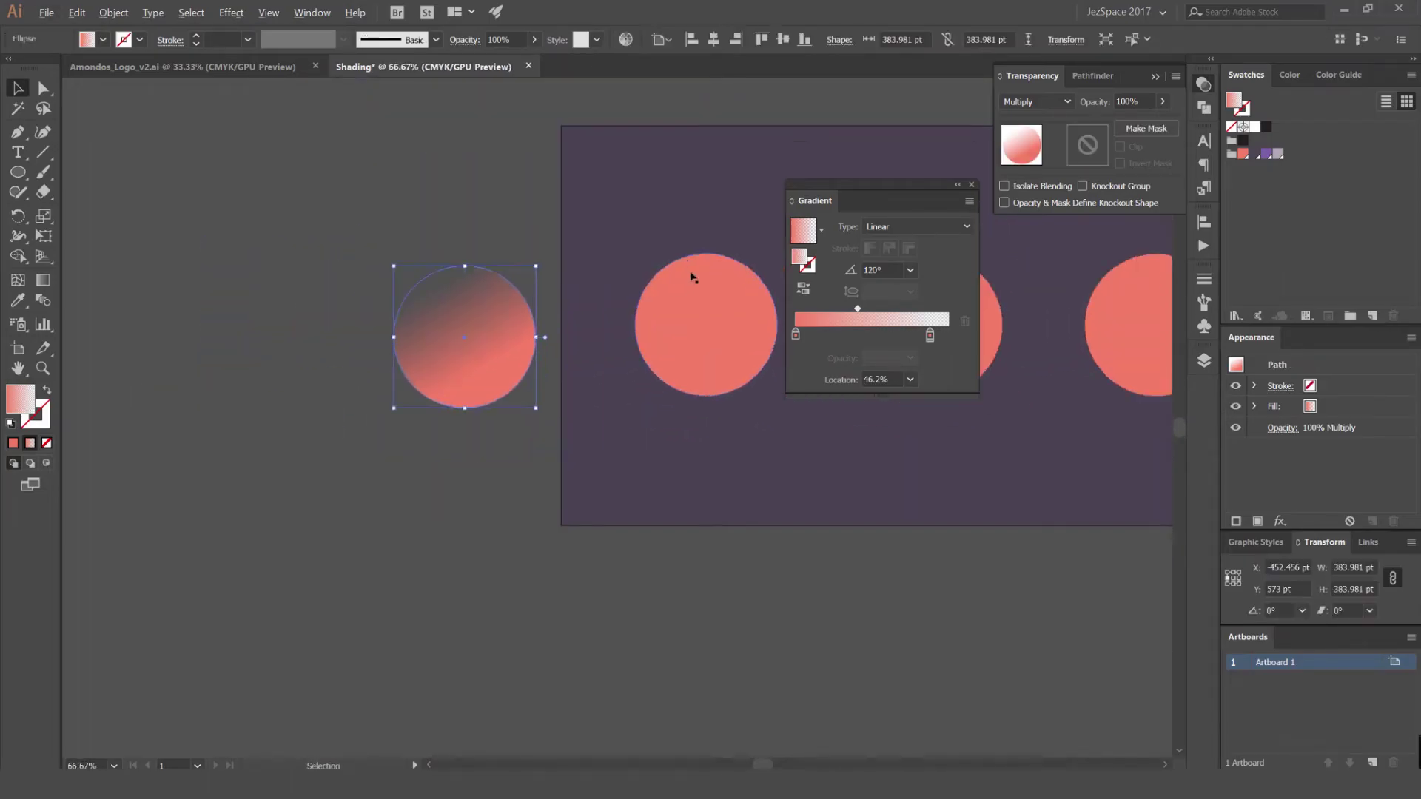
drag(706, 256, 625, 247)
drag(887, 198, 1027, 262)
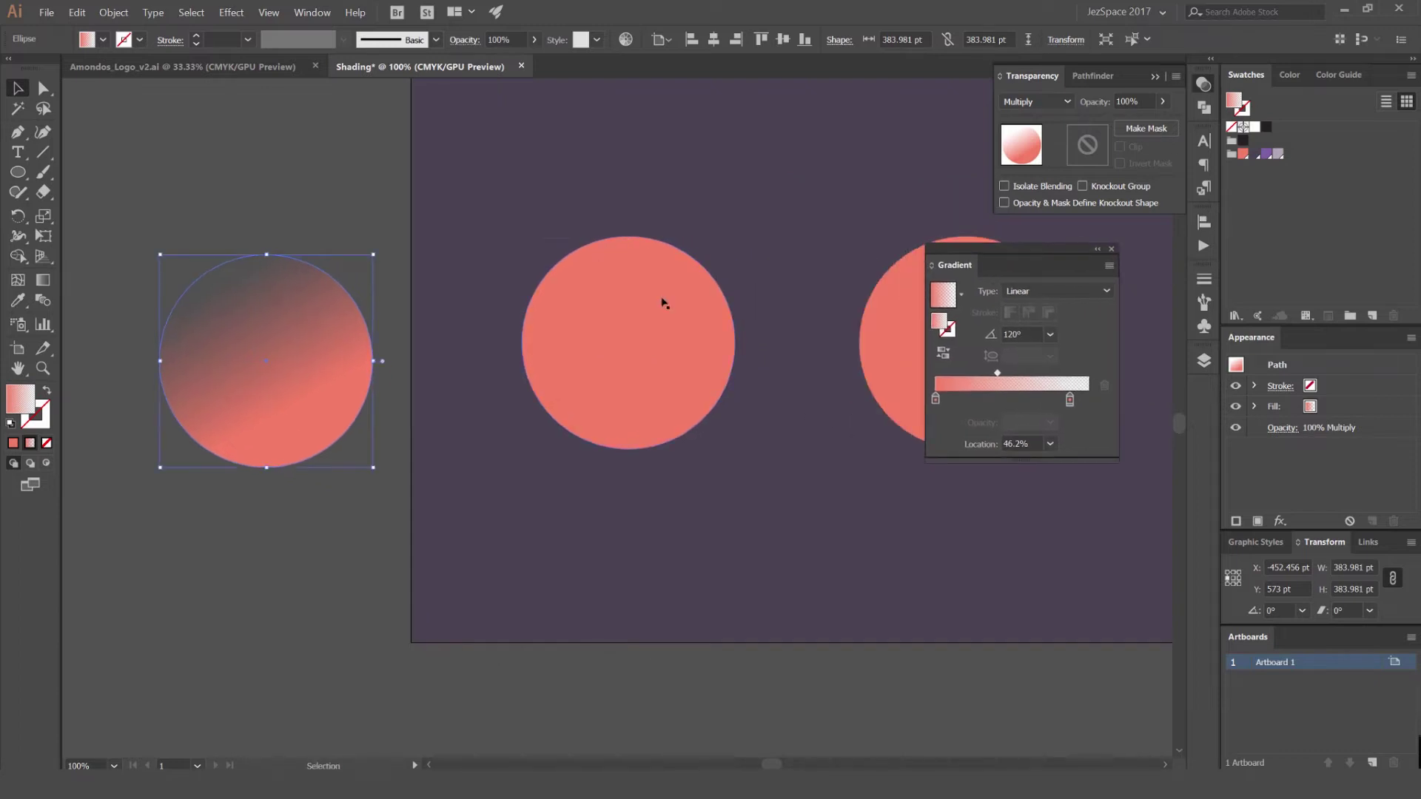
key(ctrl+z)
drag(807, 224, 690, 199)
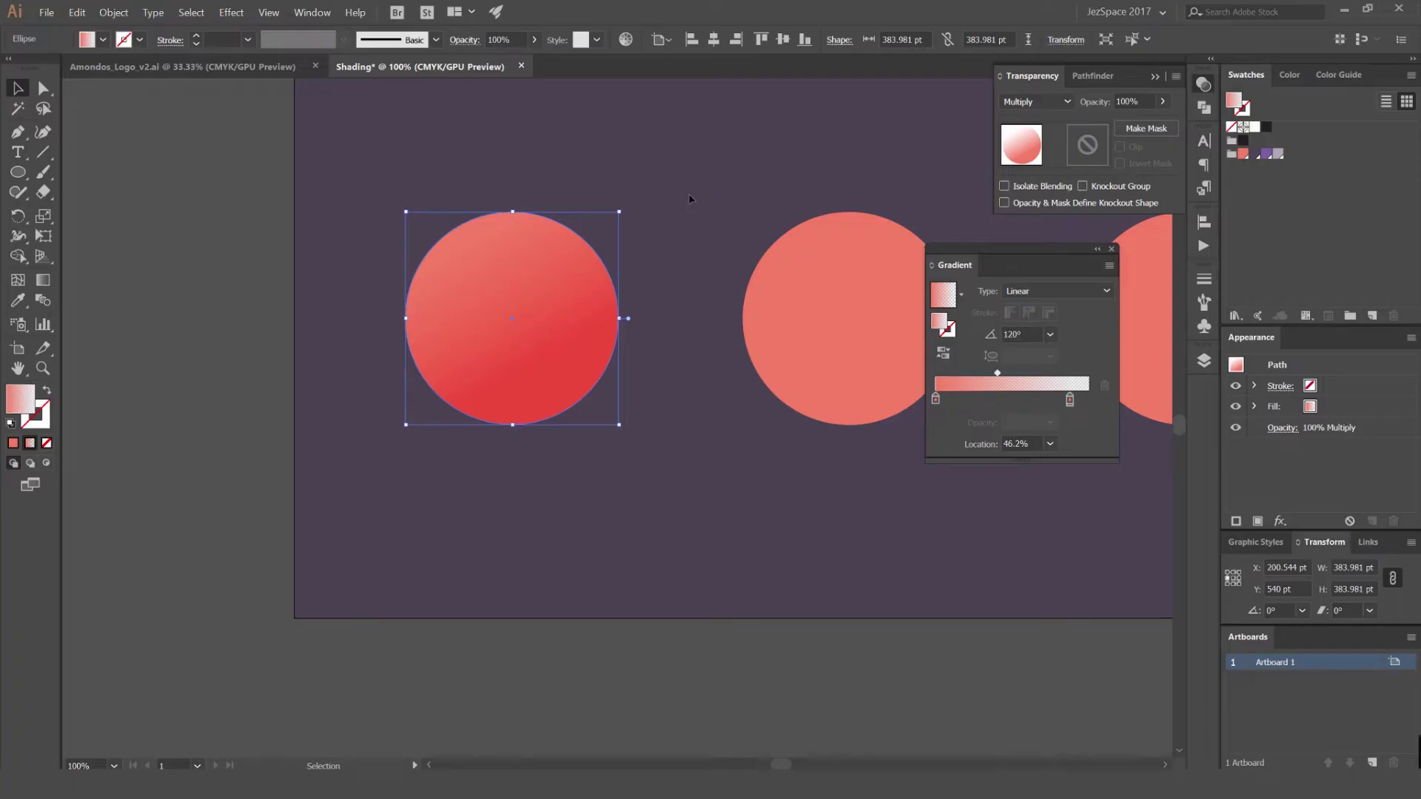
Dock the floating Gradient panel with the Appearance panel, bring Appearance to the front and leave all circles deselected
click(981, 237)
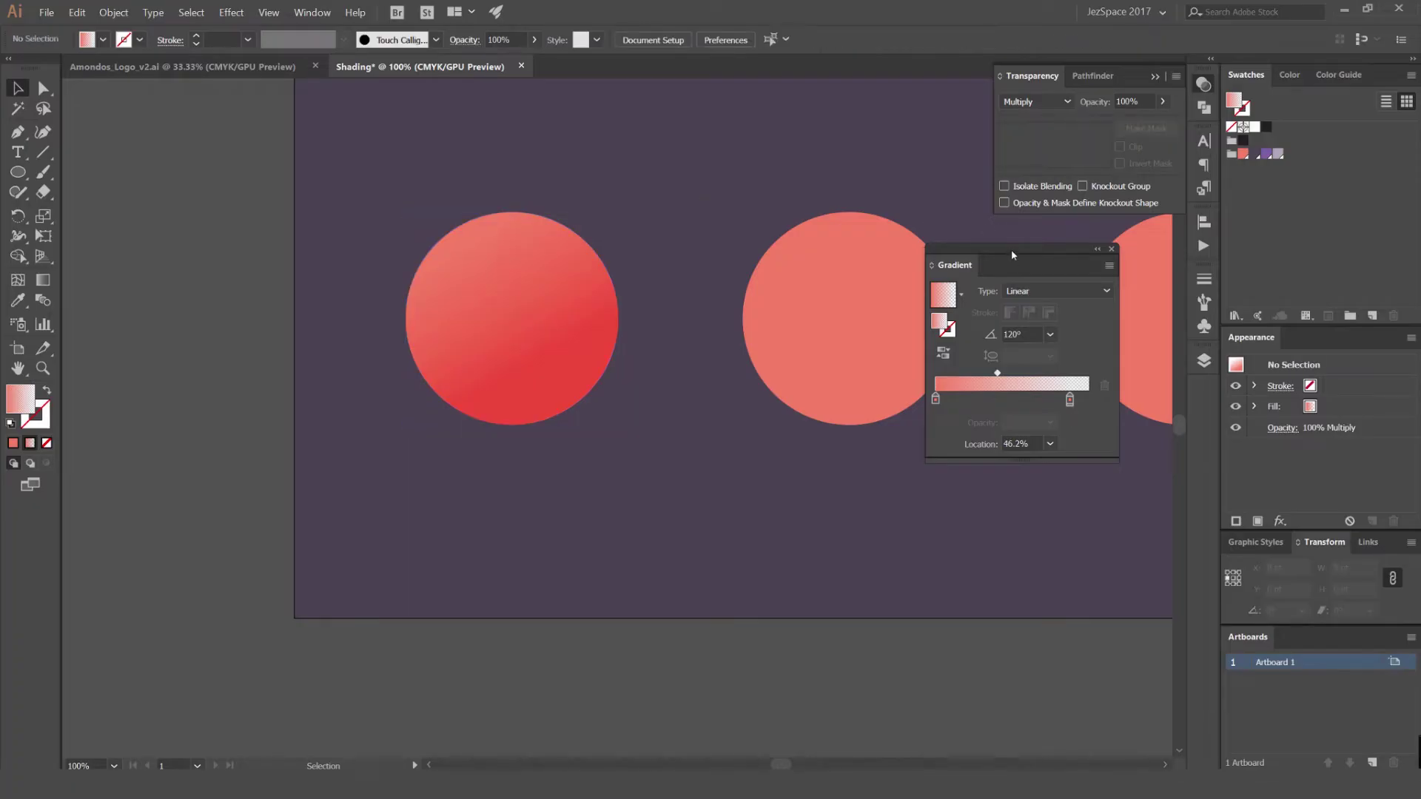
scroll(814, 222, right, 2)
scroll(710, 241, up, 1)
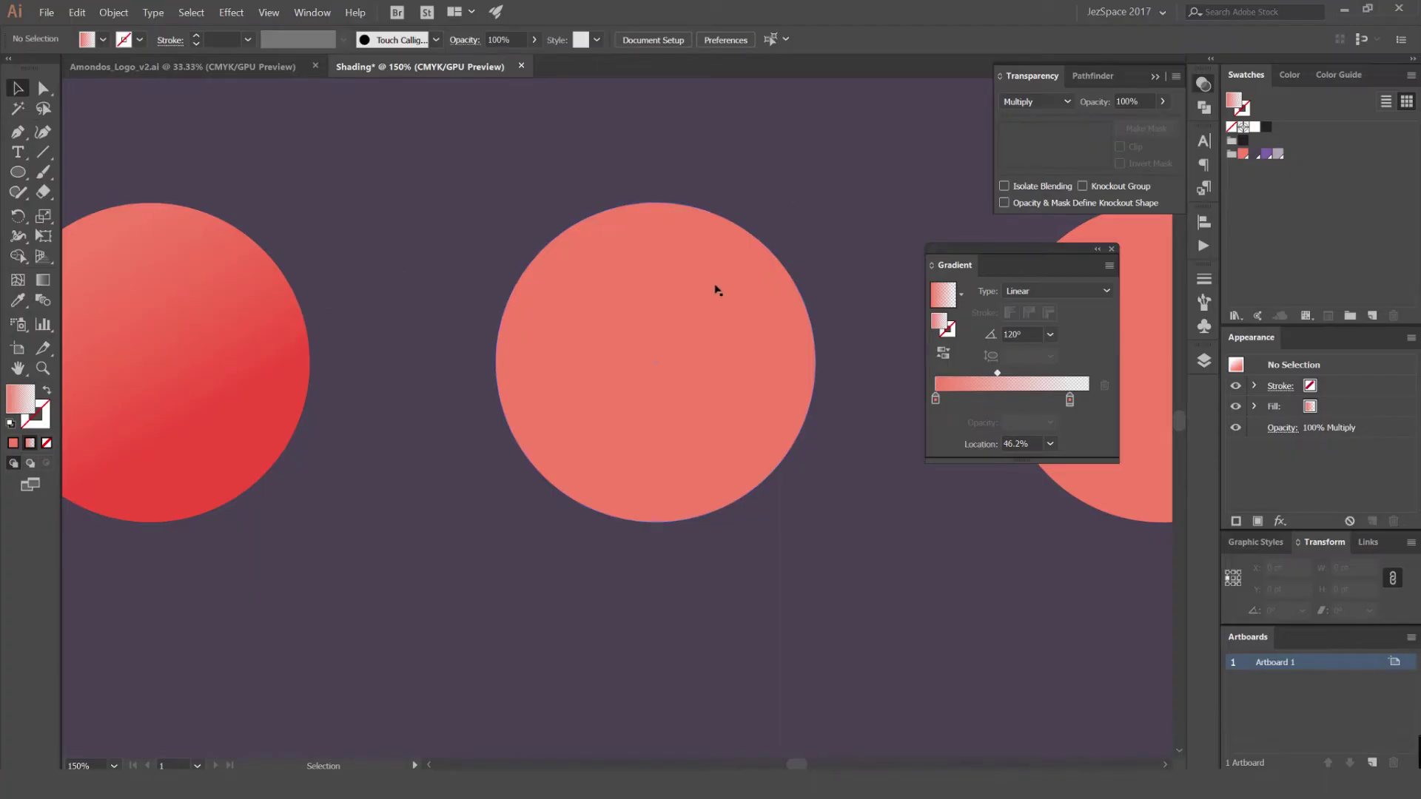
click(740, 270)
drag(954, 265, 1326, 336)
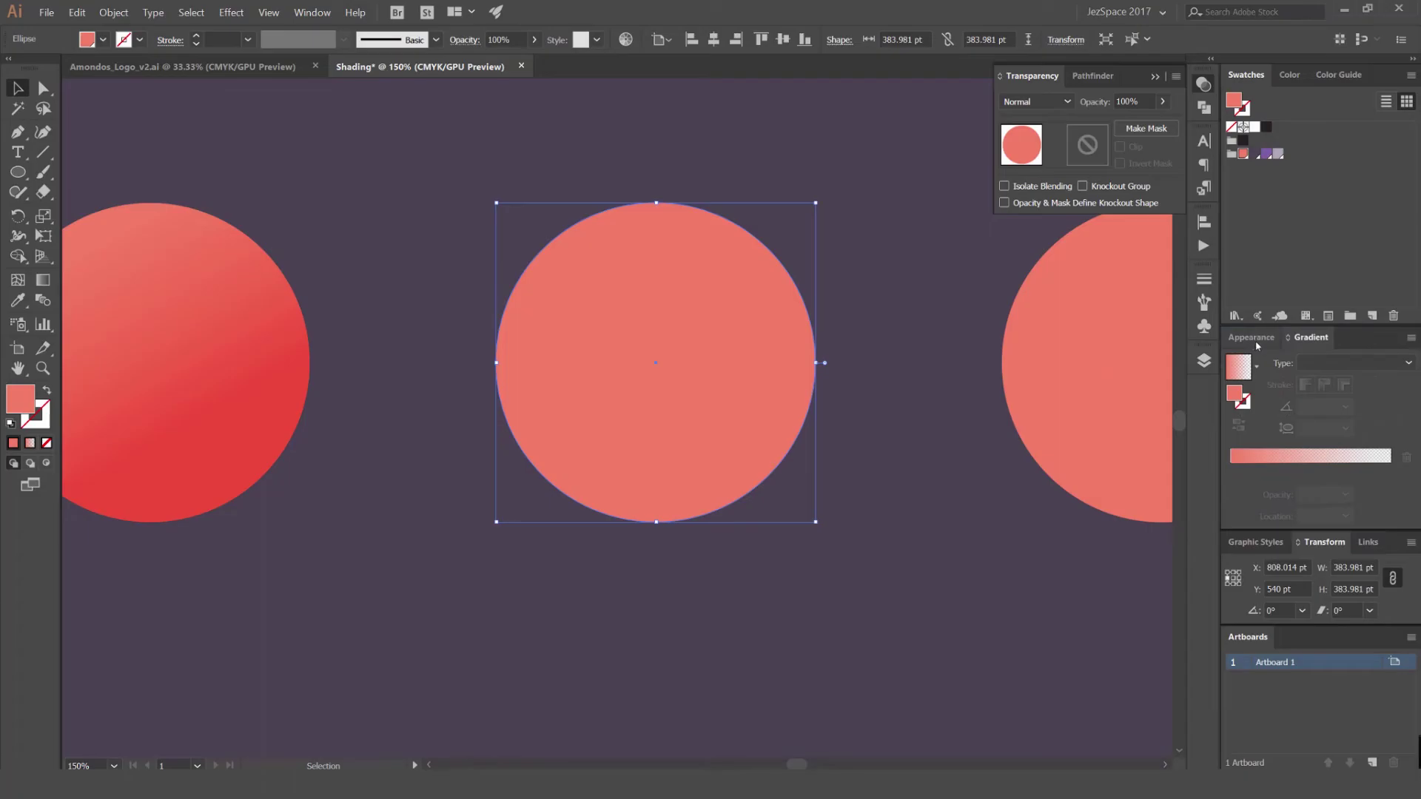
click(1268, 339)
click(786, 207)
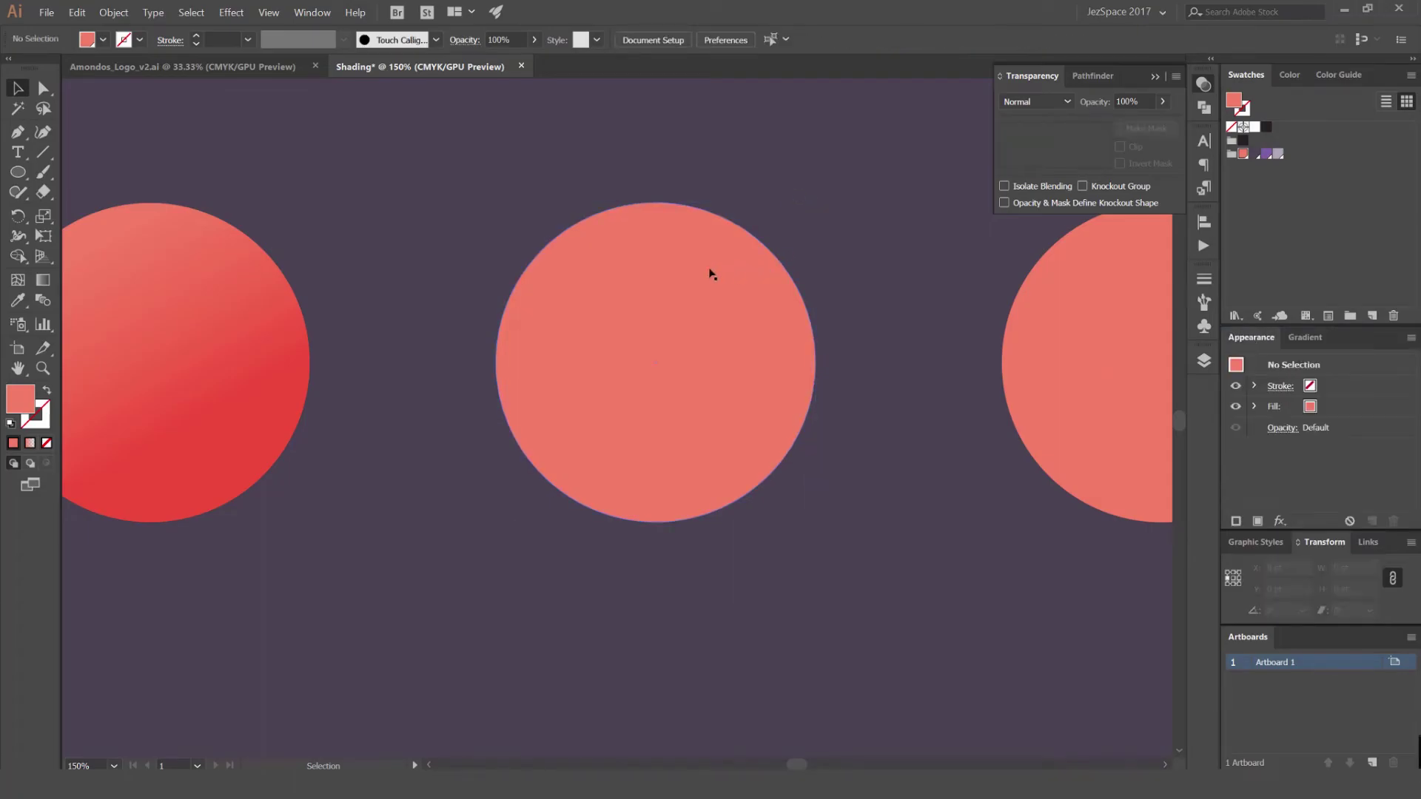
Select the second circle and float the Appearance panel beside it
click(717, 264)
scroll(727, 262, up, 1)
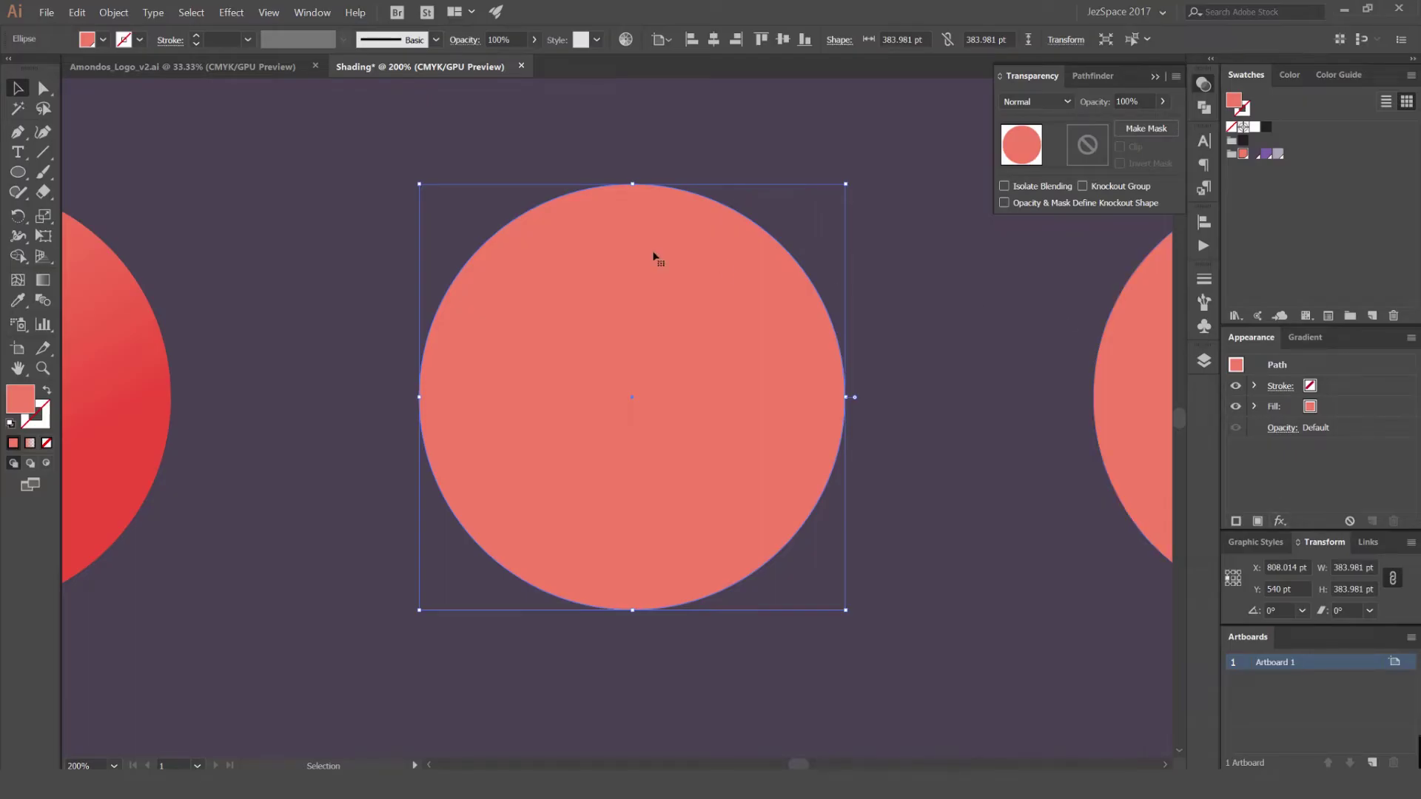
click(312, 13)
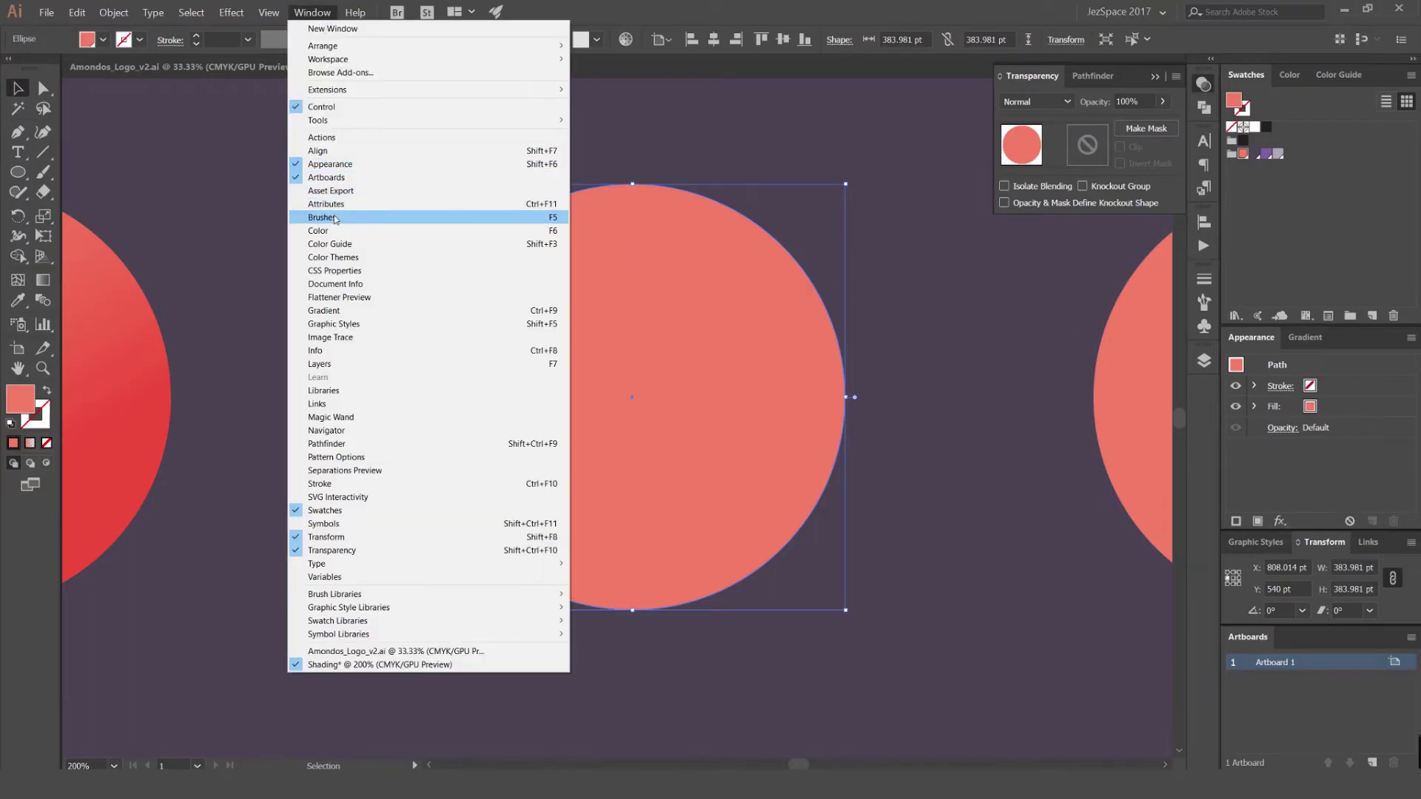
click(348, 166)
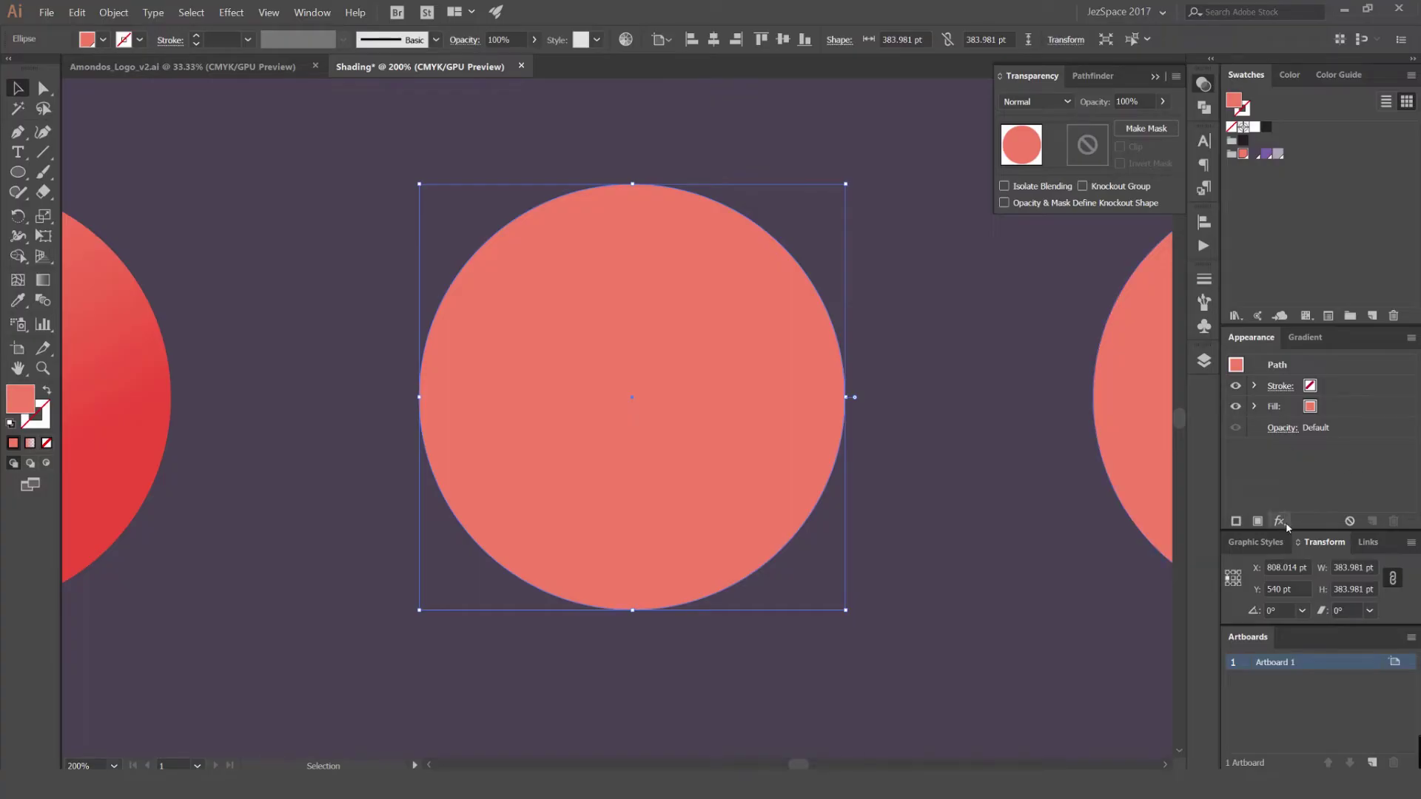
drag(1251, 337, 985, 242)
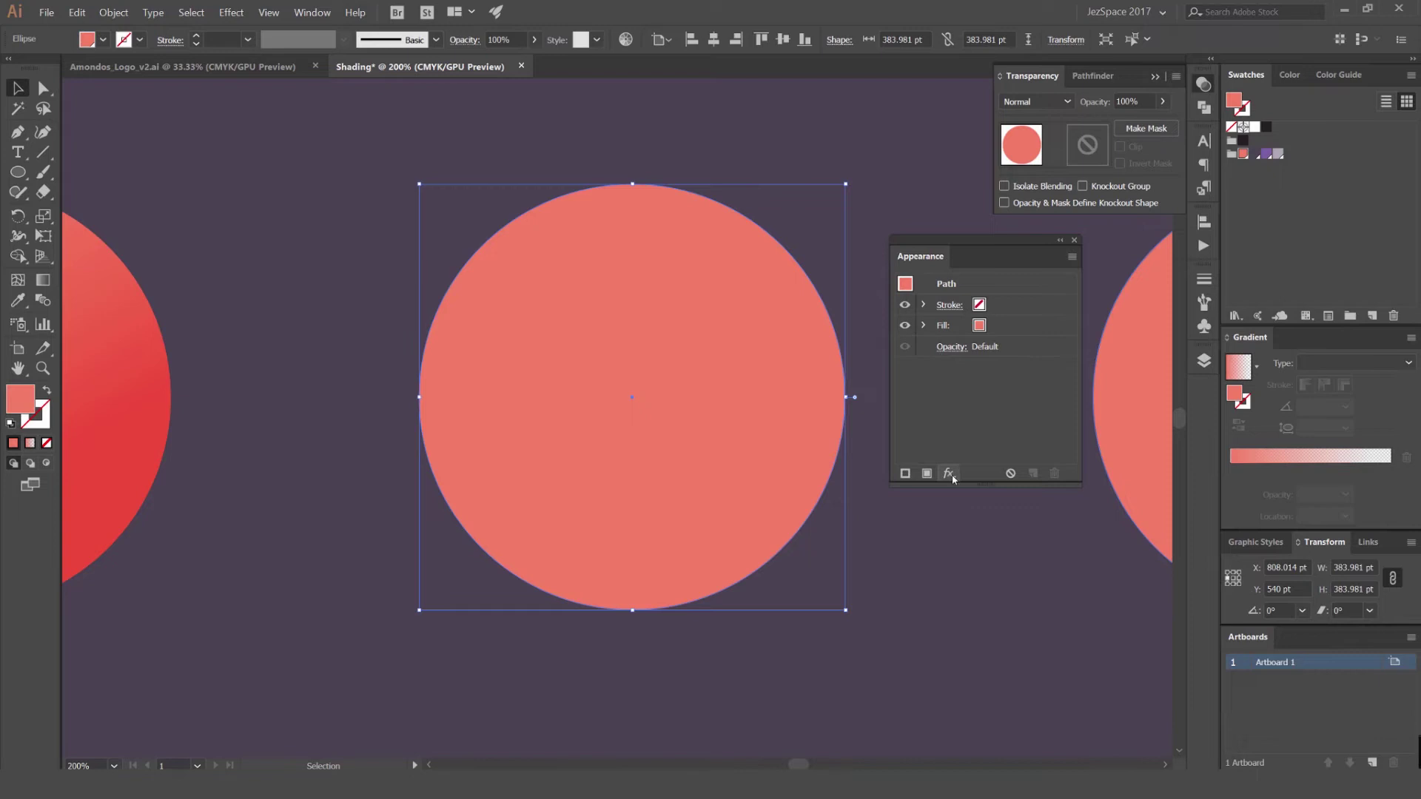
Add a Stylize Inner Glow effect to the second circle and turn on its preview
click(950, 474)
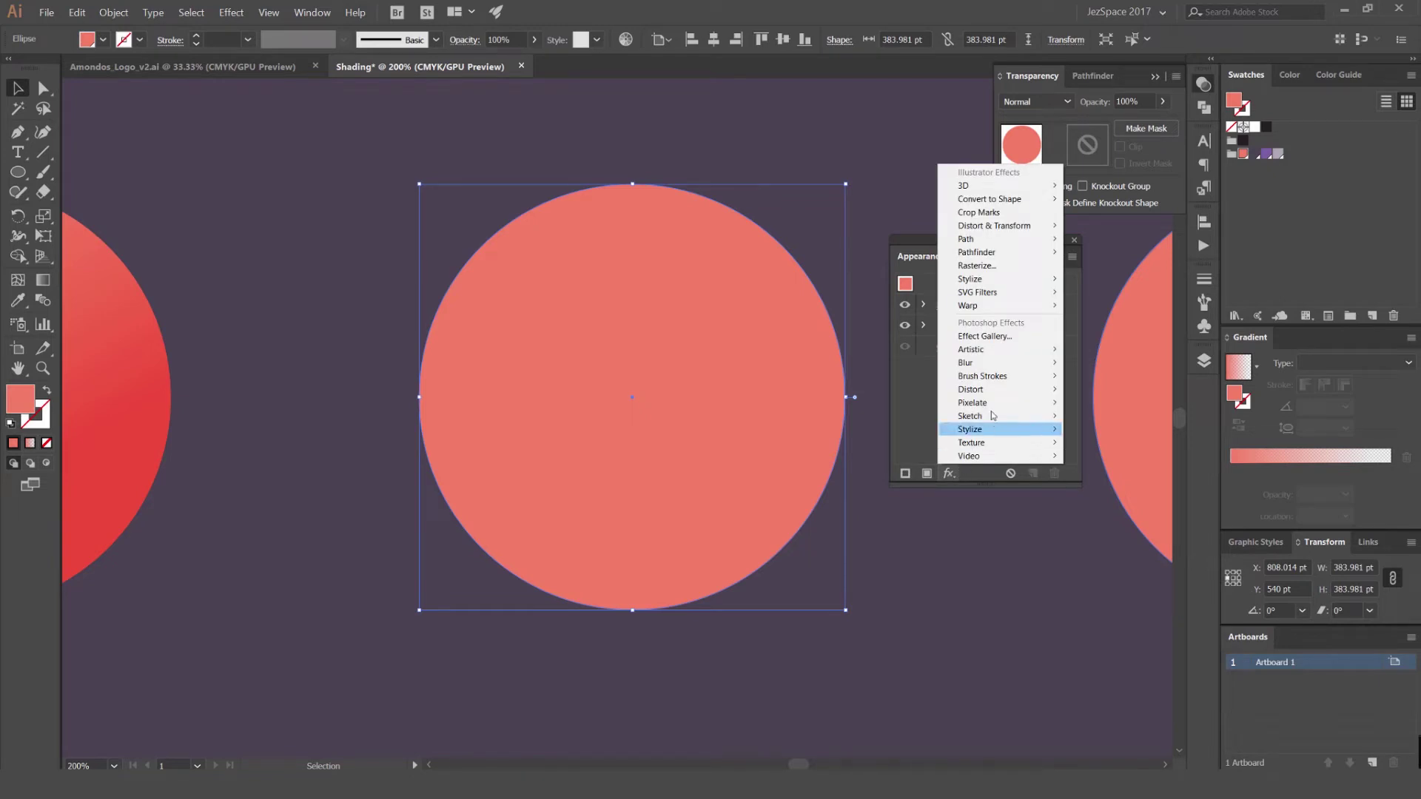
mouse_move(1000, 281)
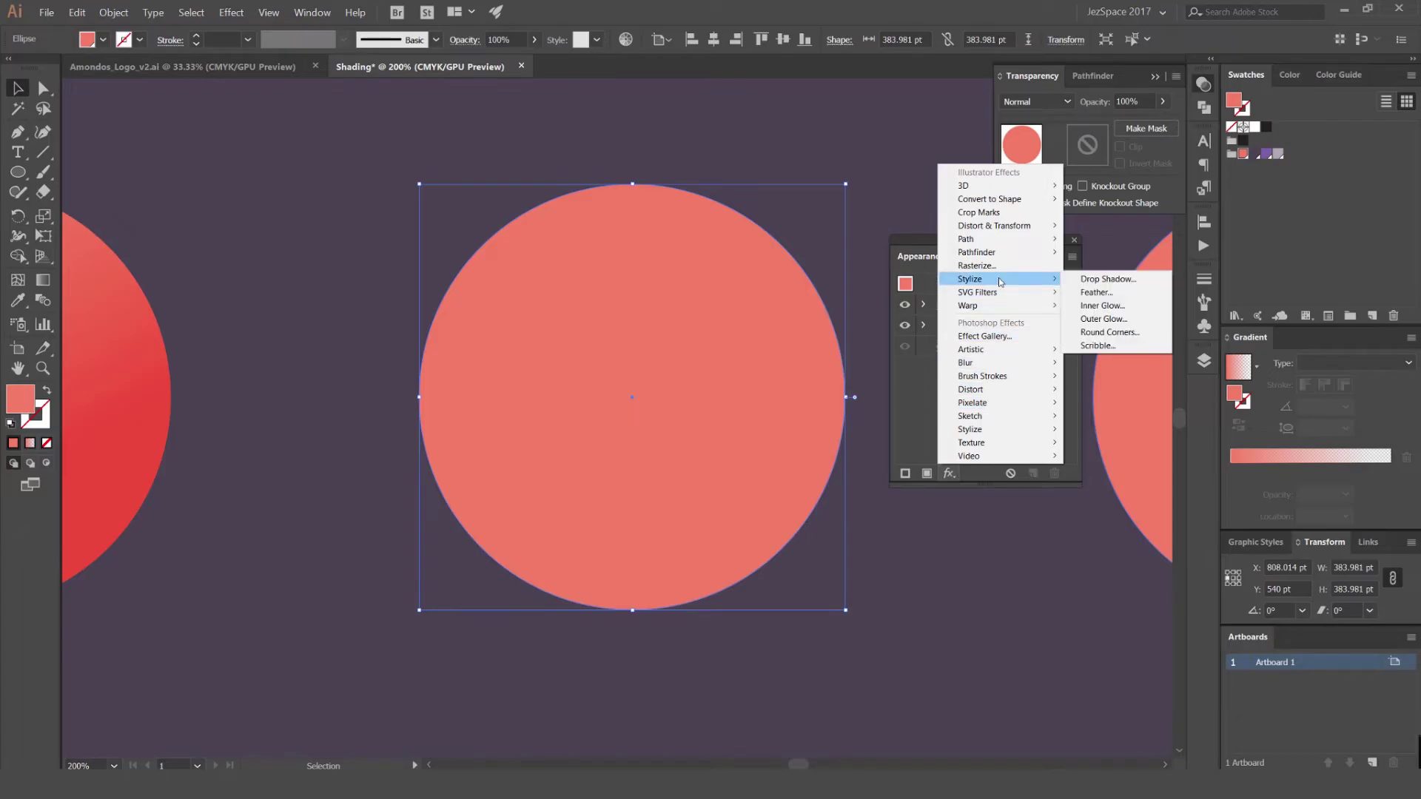
click(1112, 307)
drag(1079, 302, 1041, 270)
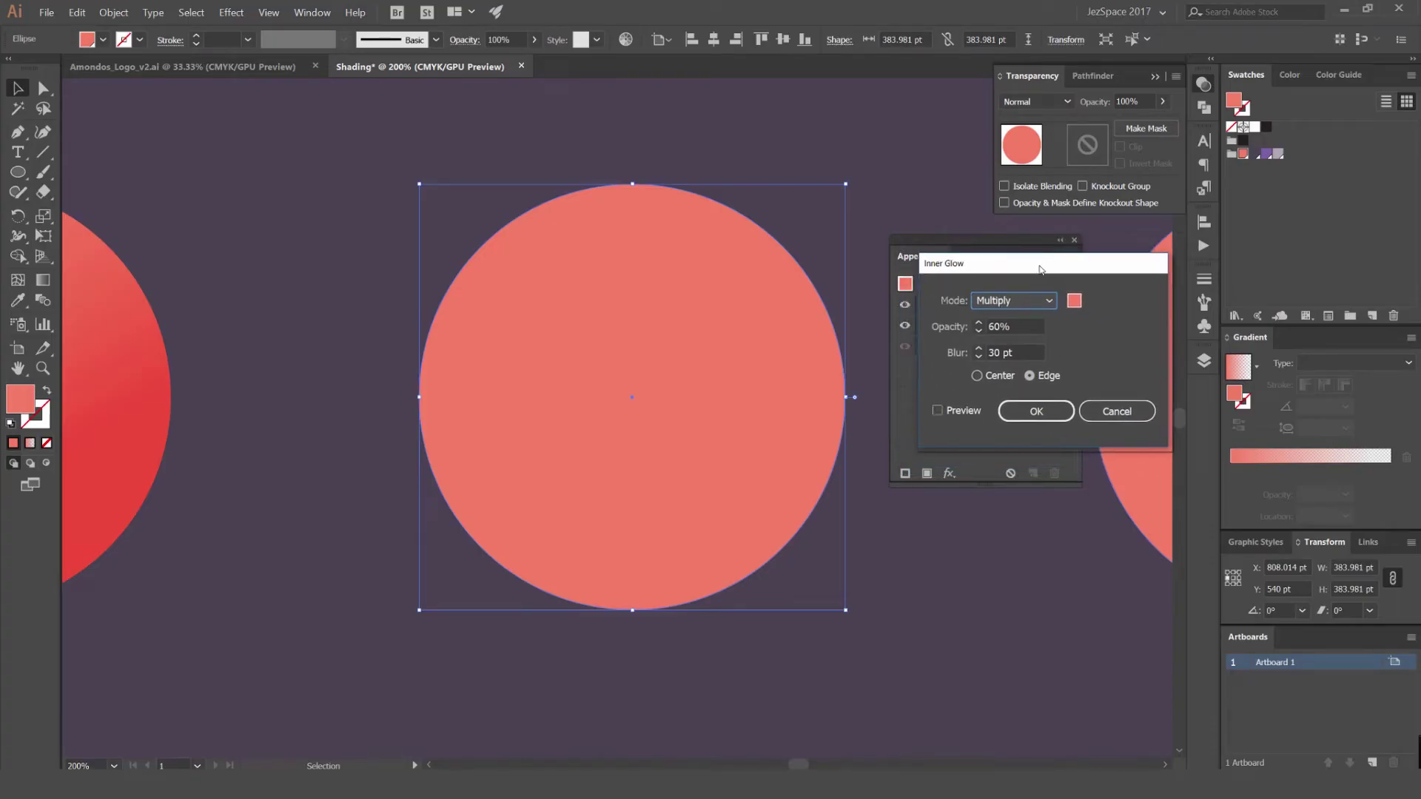
click(948, 411)
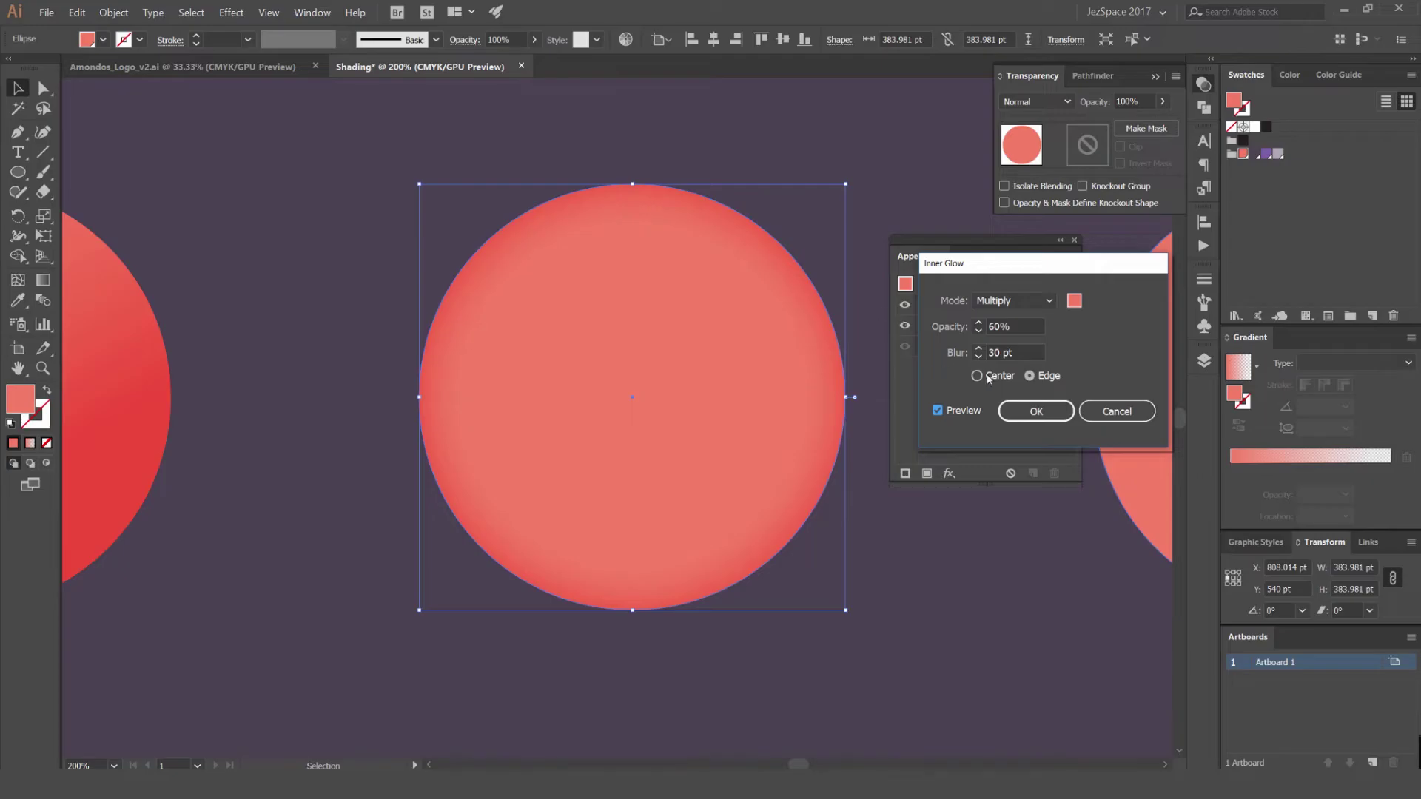
Try other blend modes such as Overlay and Color Burn for the inner glow, and return it to Multiply
drag(1007, 266, 1021, 278)
click(1025, 314)
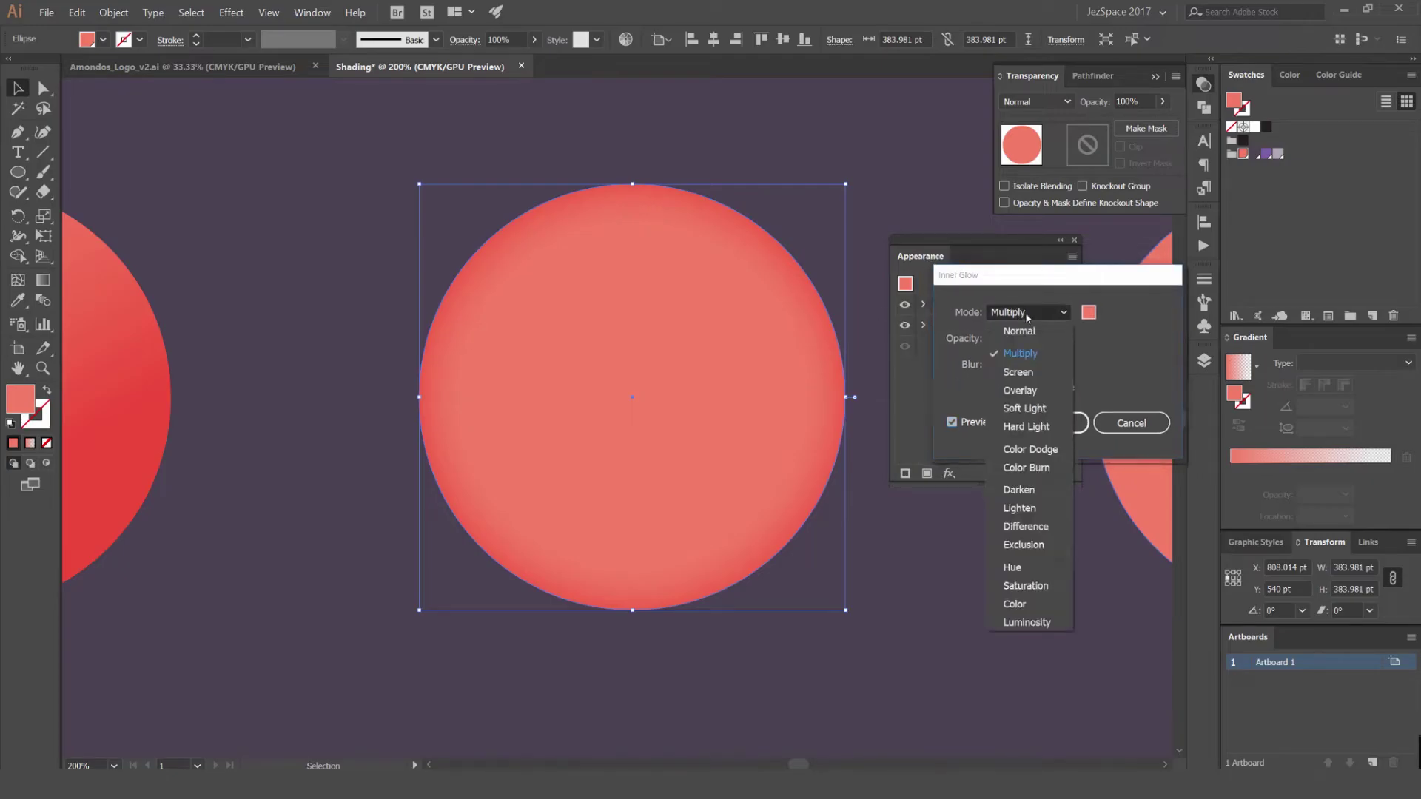
click(1028, 317)
scroll(1028, 314, down, 2)
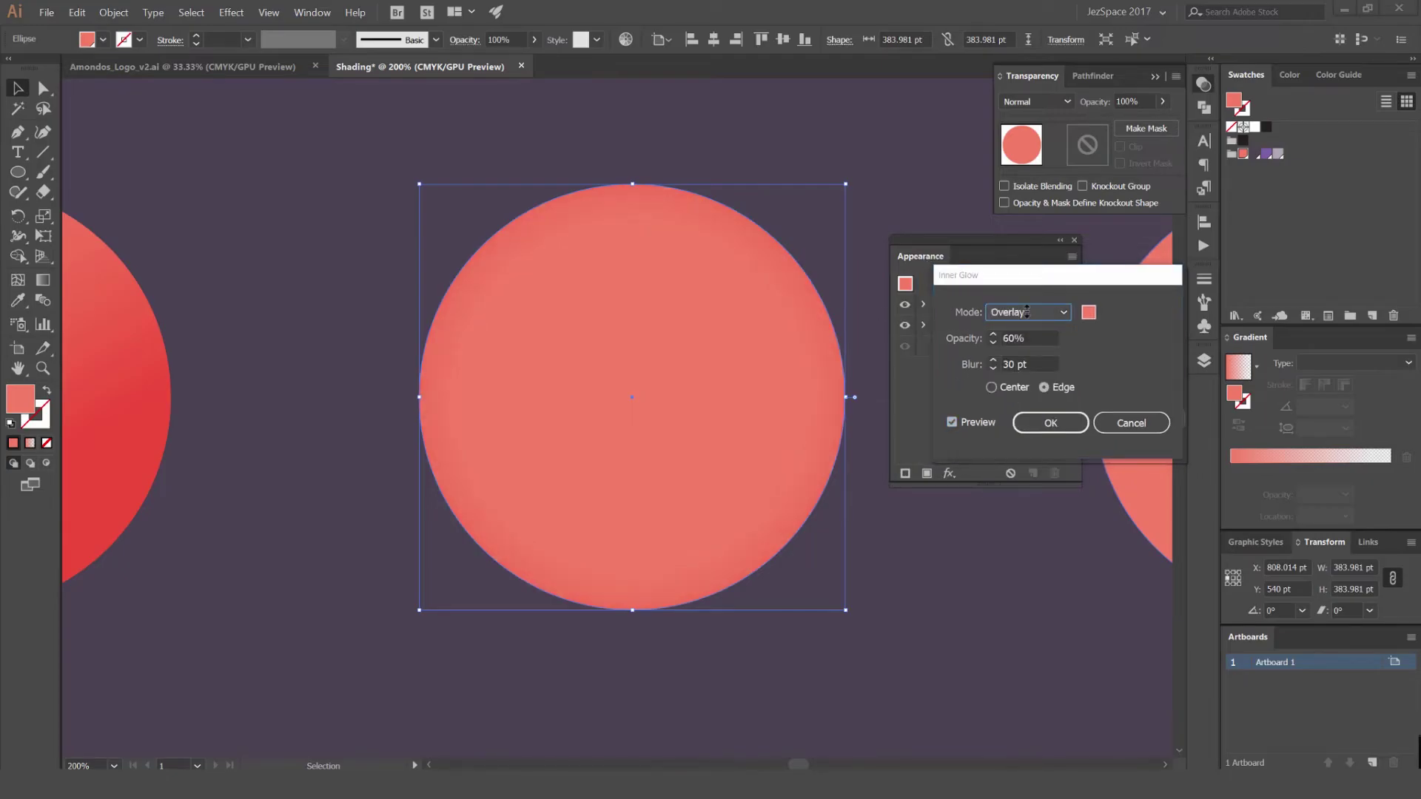
scroll(1026, 311, up, 1)
scroll(1027, 311, down, 3)
scroll(1026, 311, up, 3)
scroll(1026, 311, up, 3)
scroll(1026, 311, down, 1)
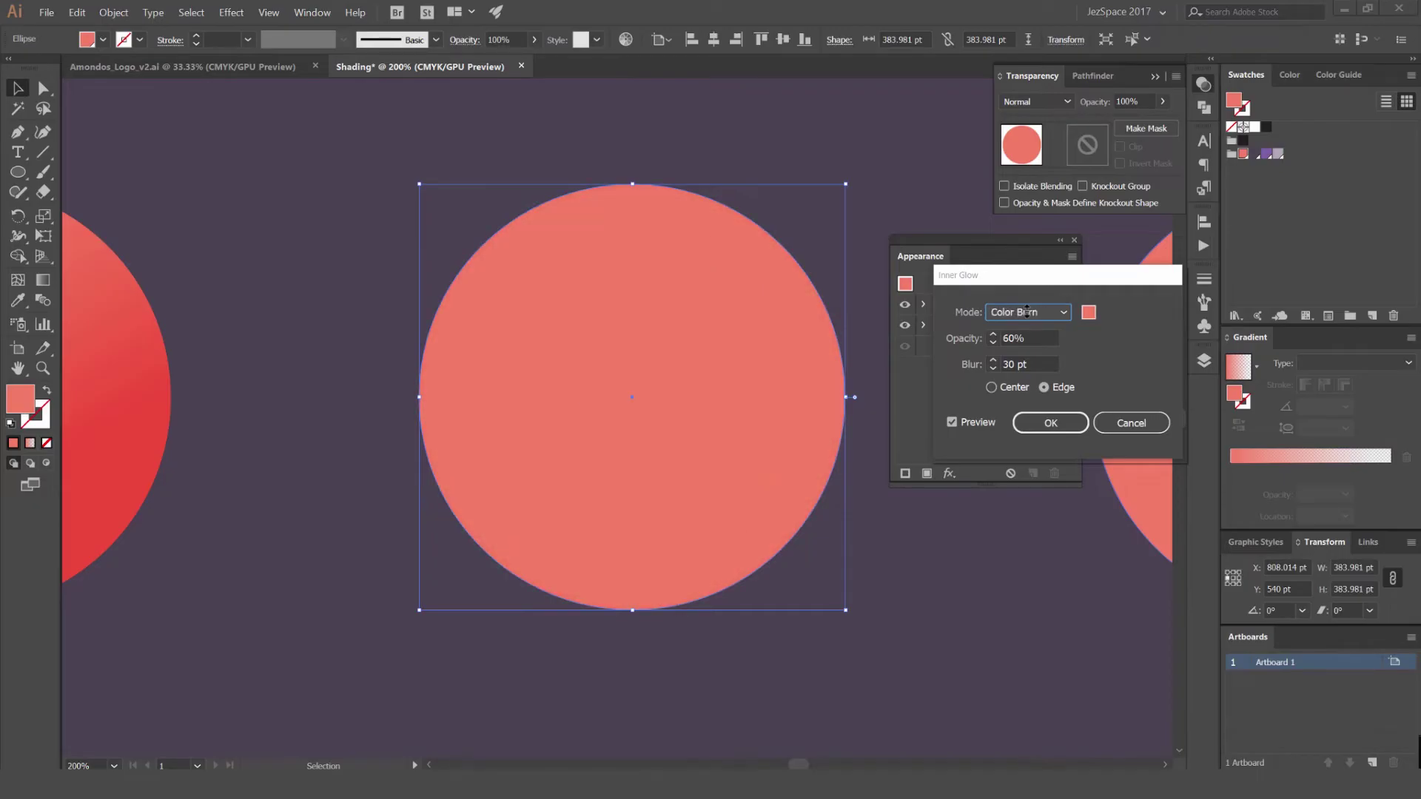
scroll(1026, 311, down, 1)
scroll(1026, 311, up, 1)
click(1028, 312)
click(1021, 354)
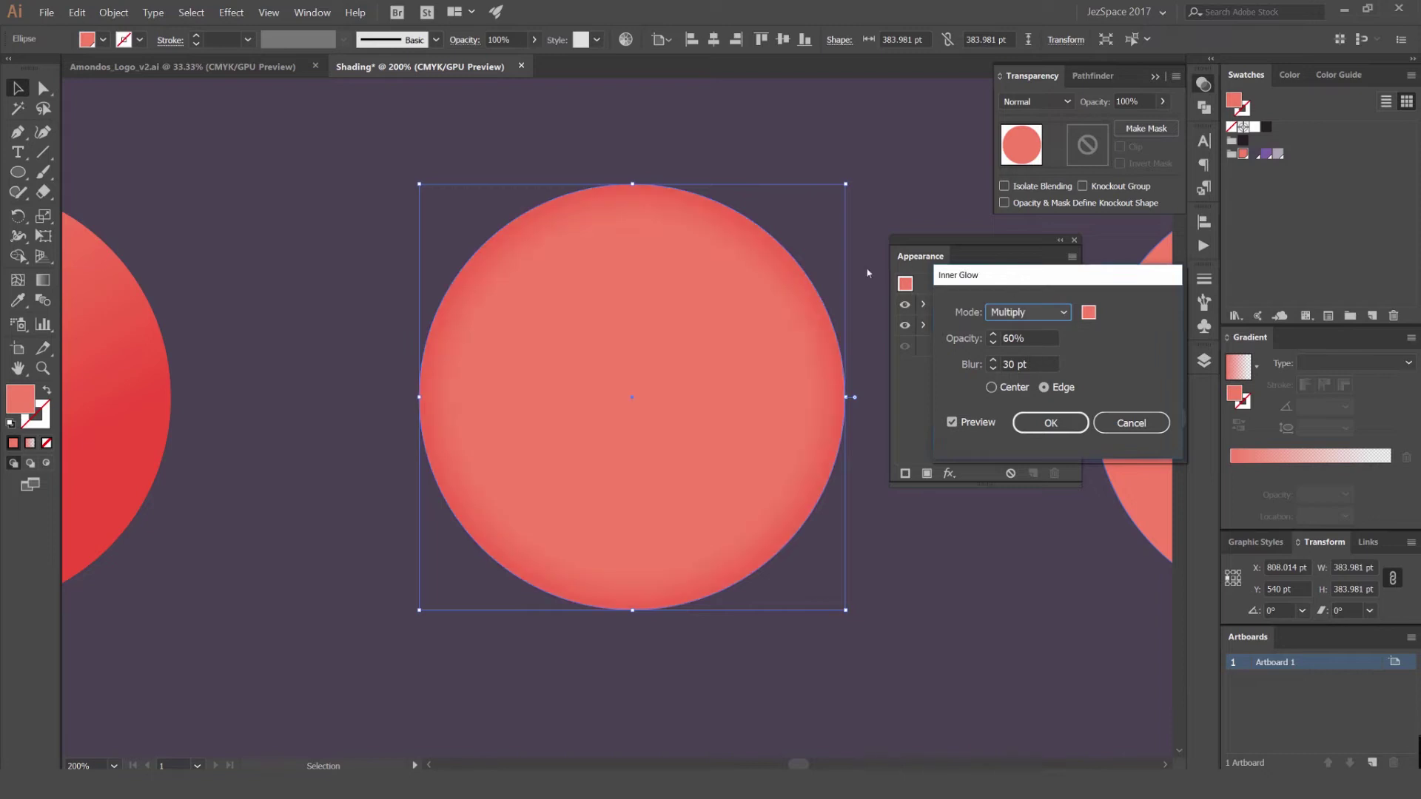
Set the inner glow's opacity to 80%
shift+click(993, 334)
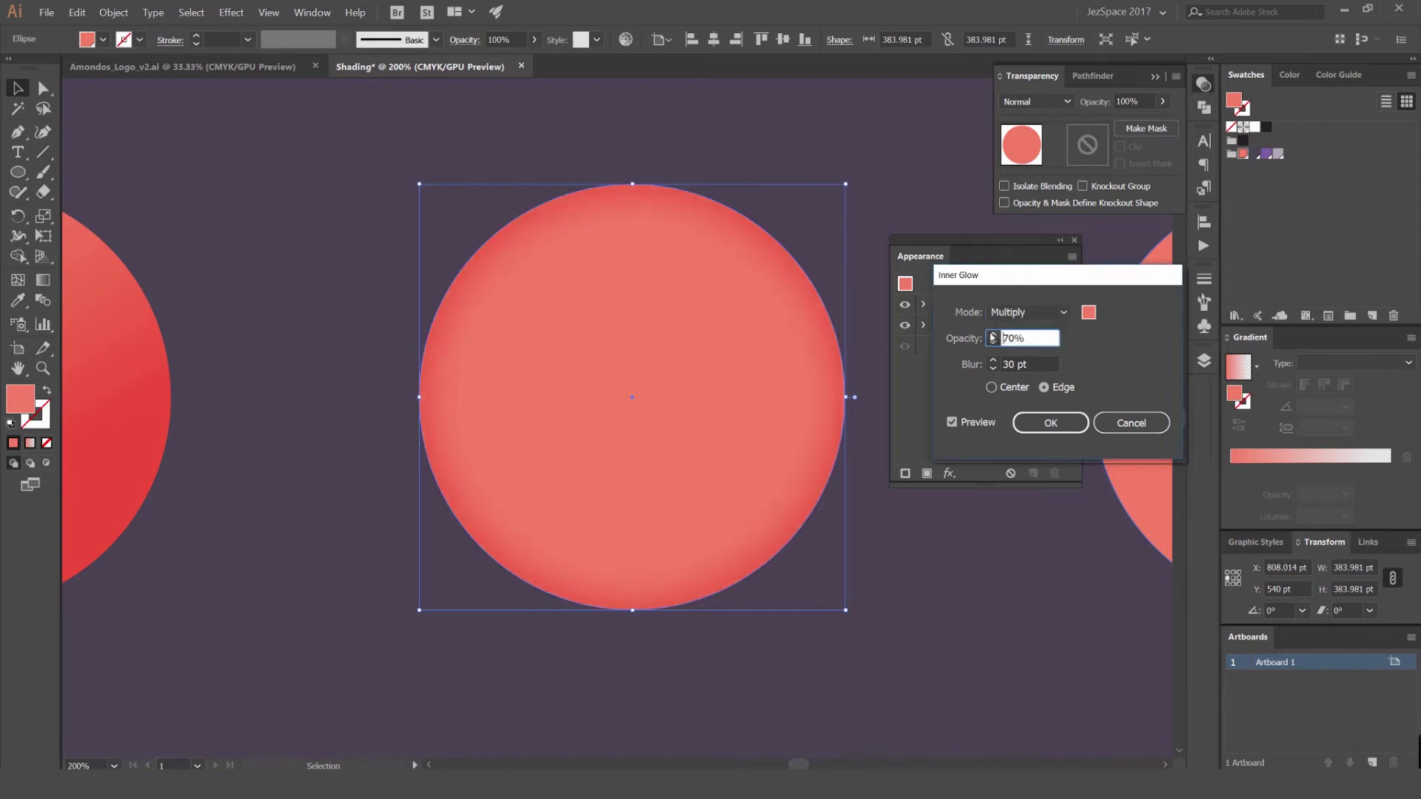
shift+click(993, 334)
key(Tab)
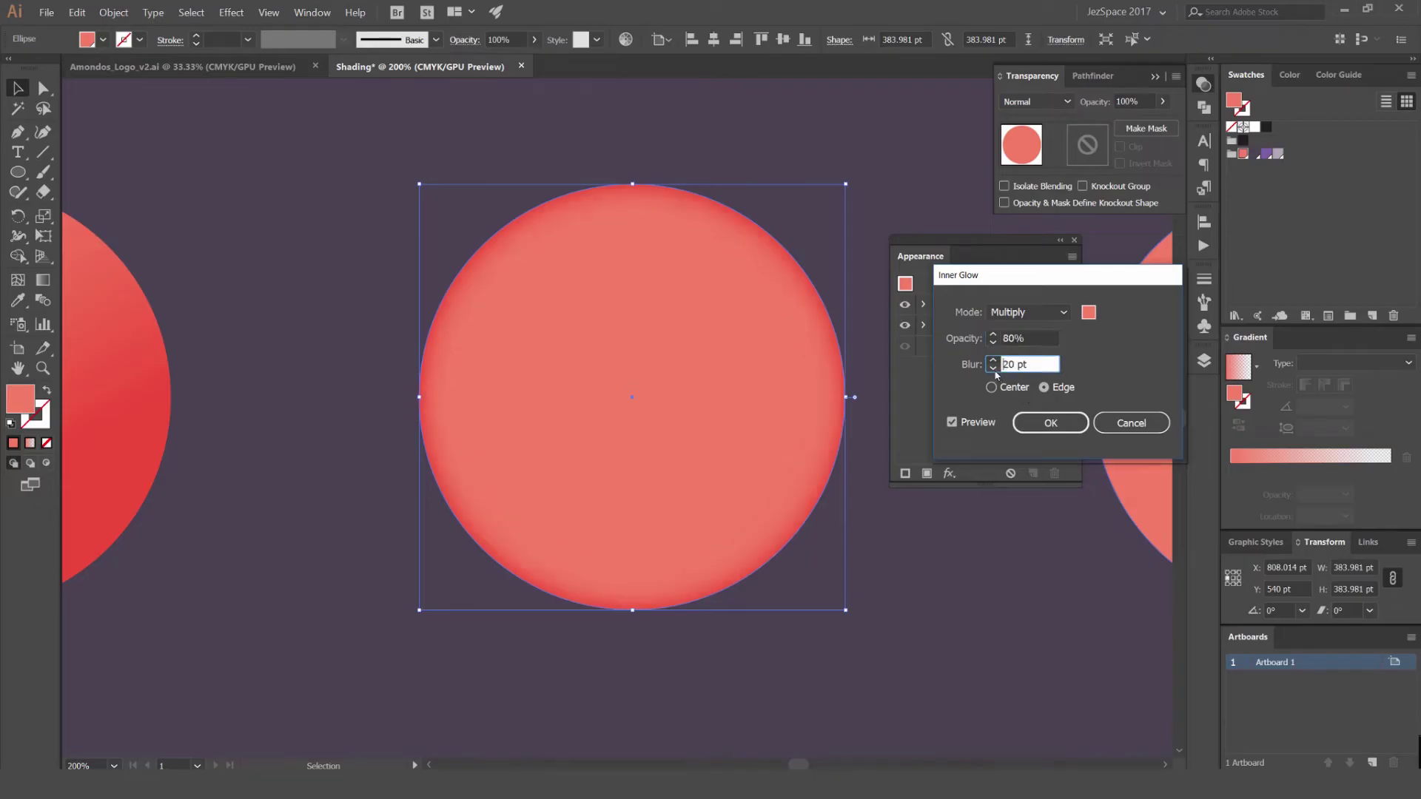
Test inner glow blurs between 0 pt and larger values, and settle on 40 pt with the Edge option
text(10)
shift+click(993, 361)
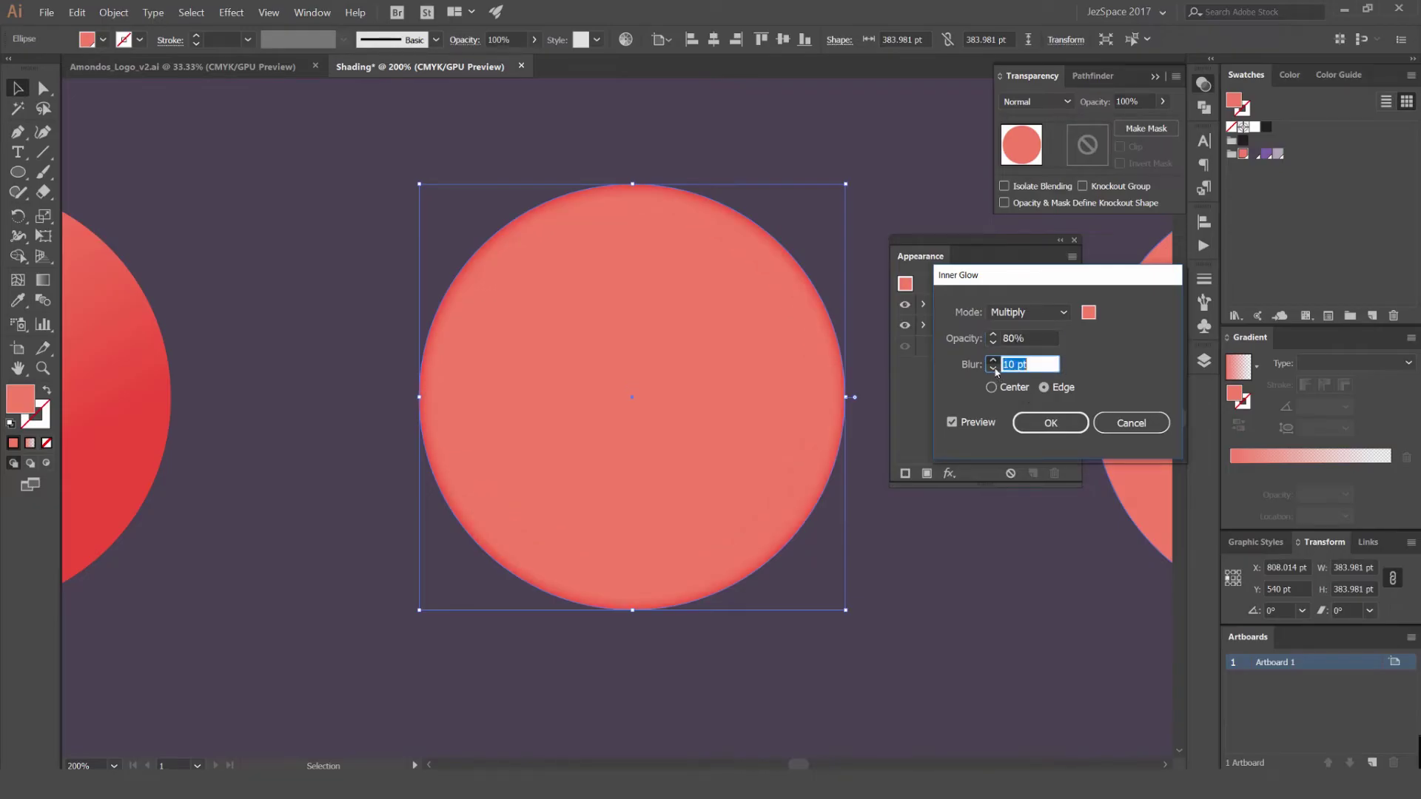
shift+click(993, 369)
shift+click(993, 369)
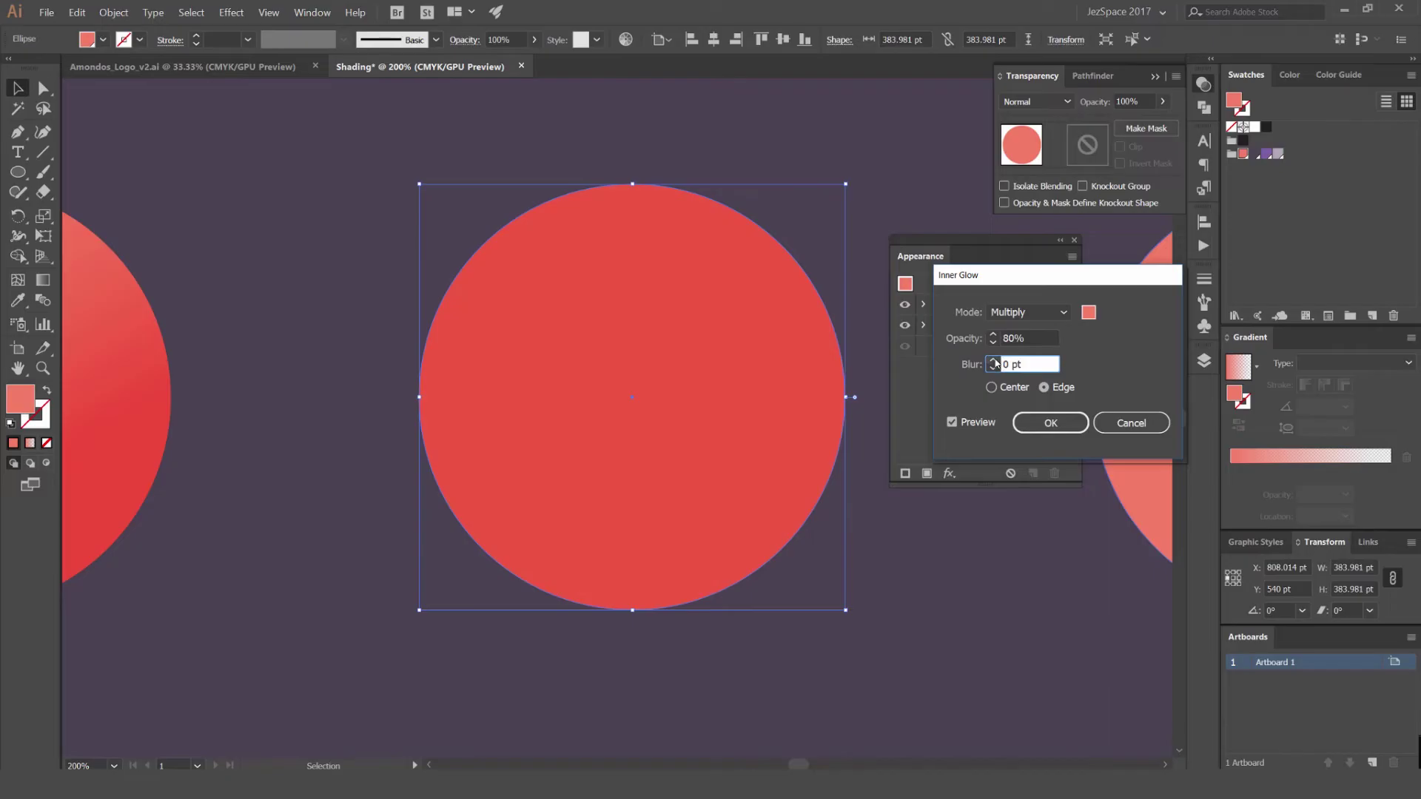
click(995, 362)
shift+click(995, 362)
shift+click(994, 362)
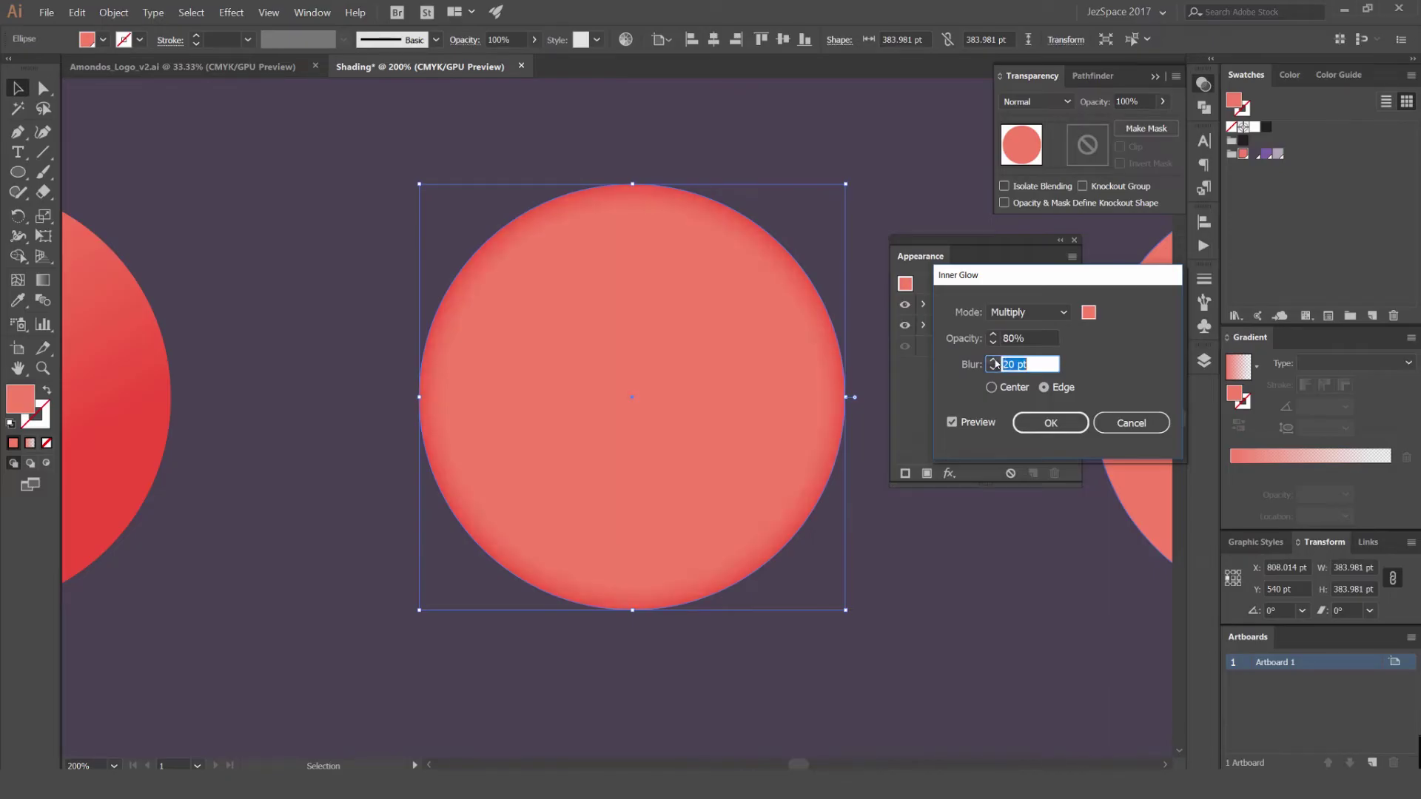
shift+click(995, 362)
click(994, 361)
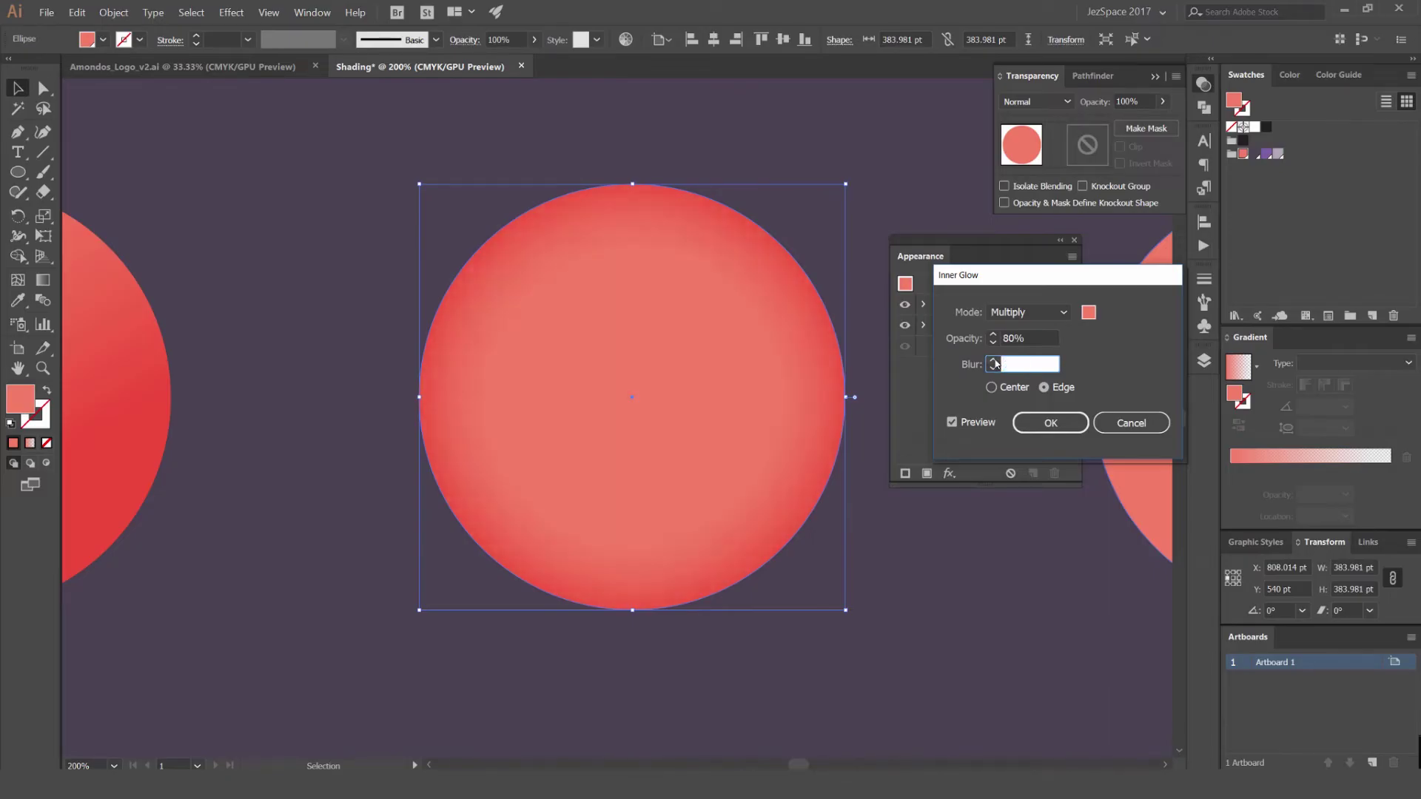
click(995, 362)
click(994, 368)
click(994, 368)
click(1045, 388)
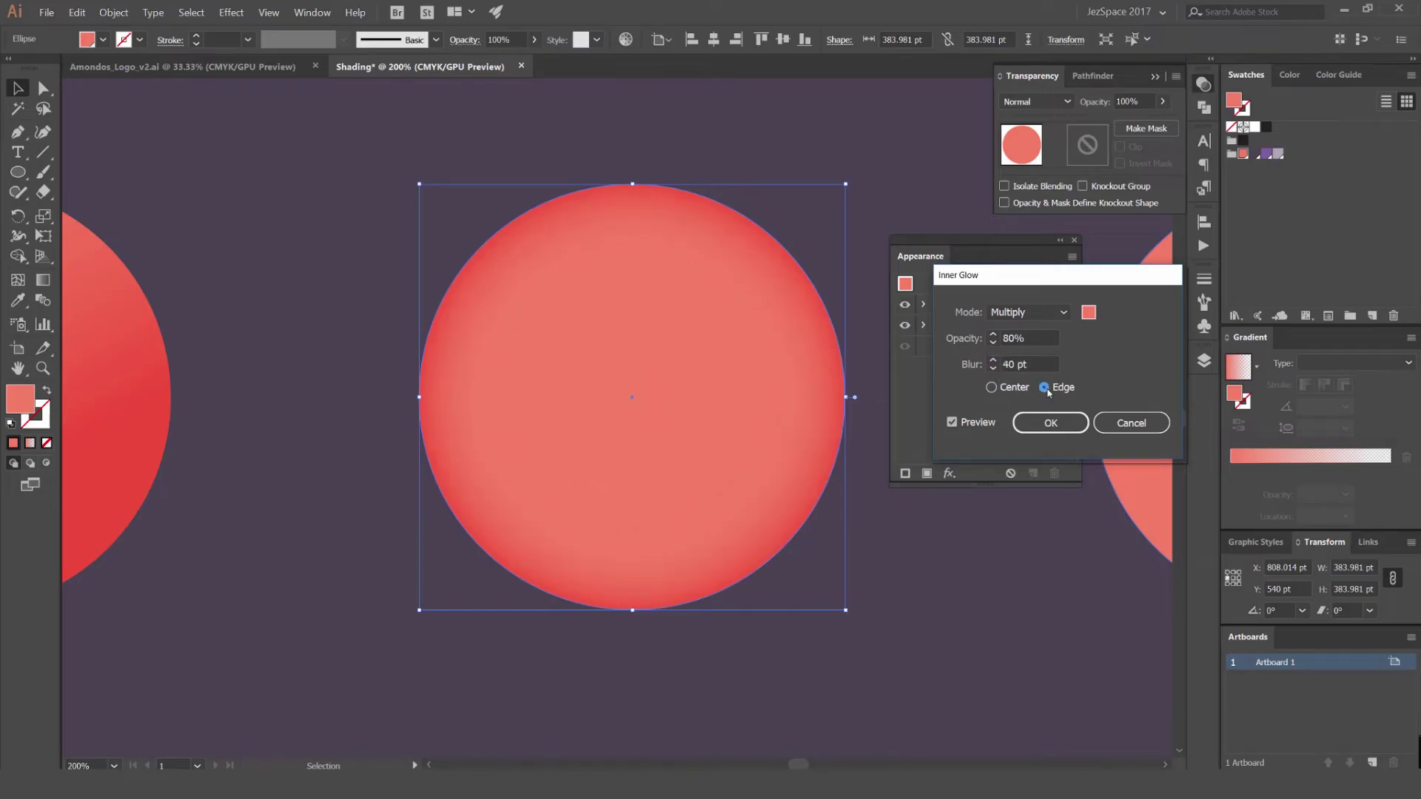
Compare the inner glow starting from Center with the Edge option, and return it to Edge
click(995, 390)
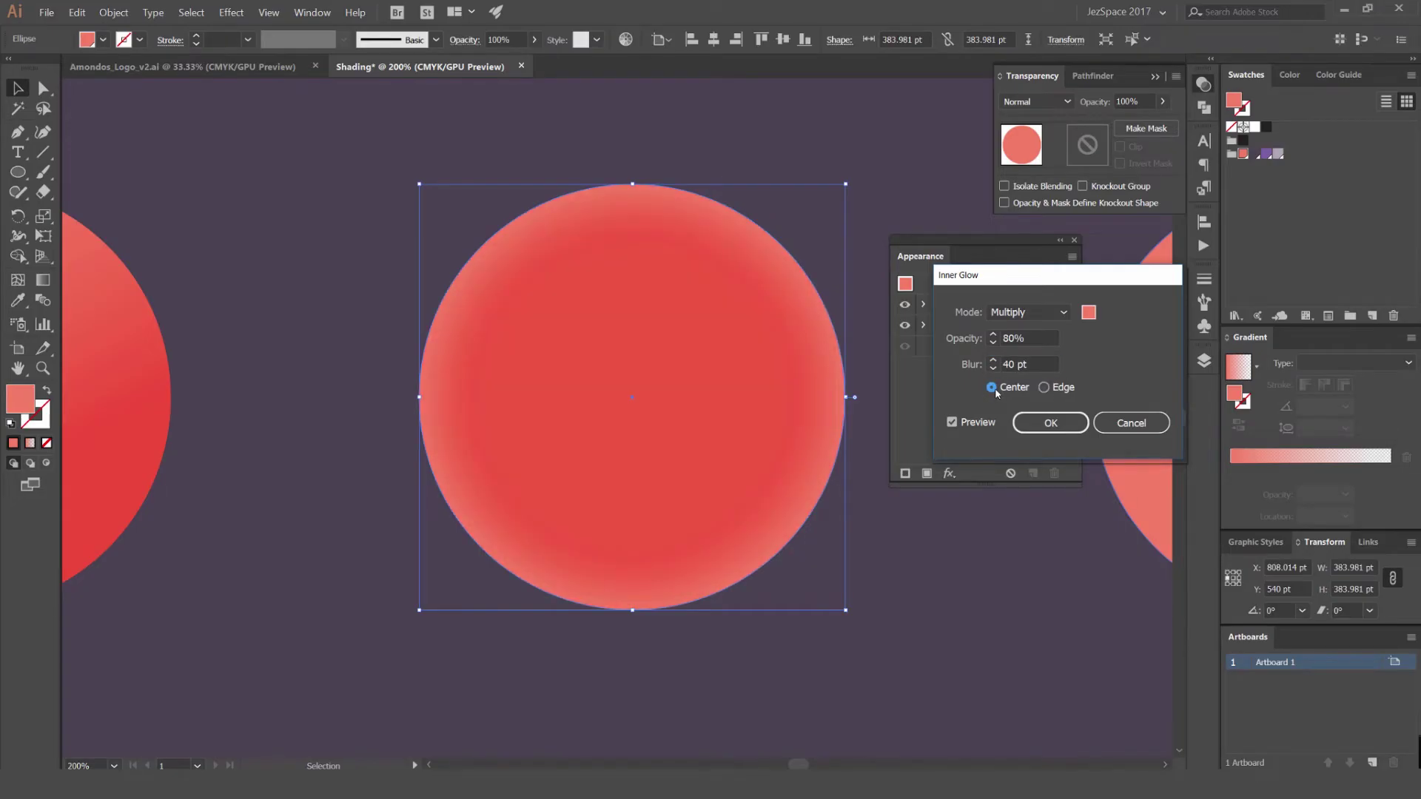
click(1044, 387)
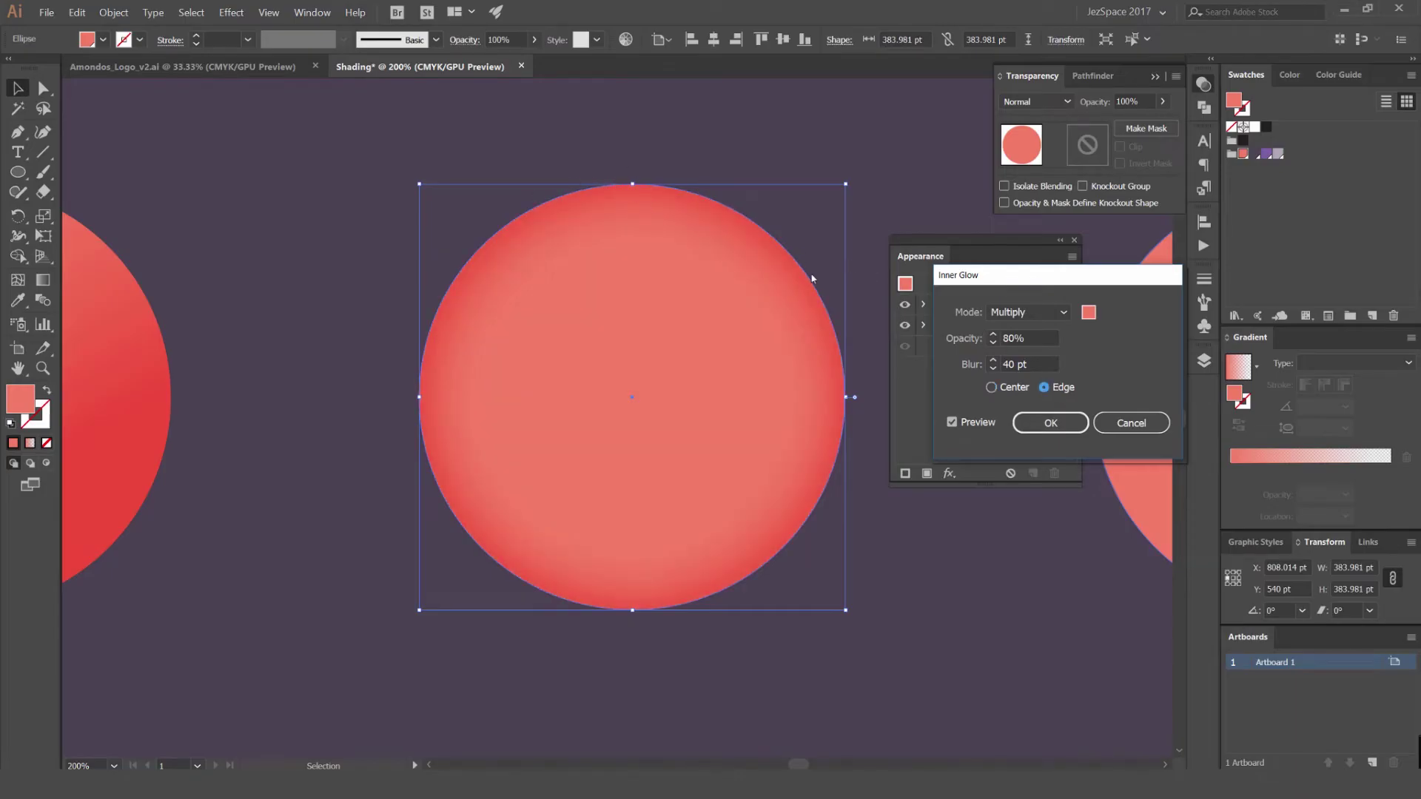
click(996, 386)
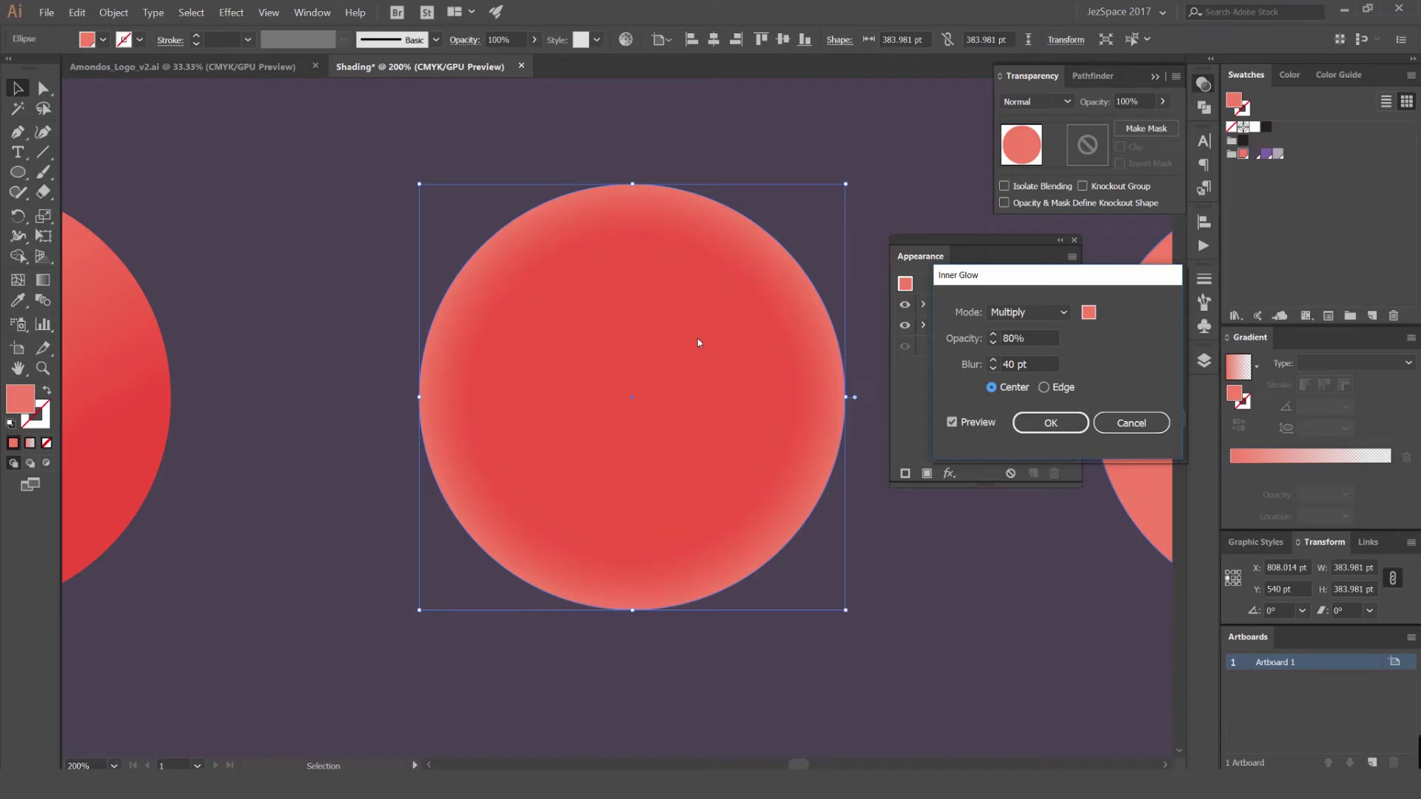
click(1044, 388)
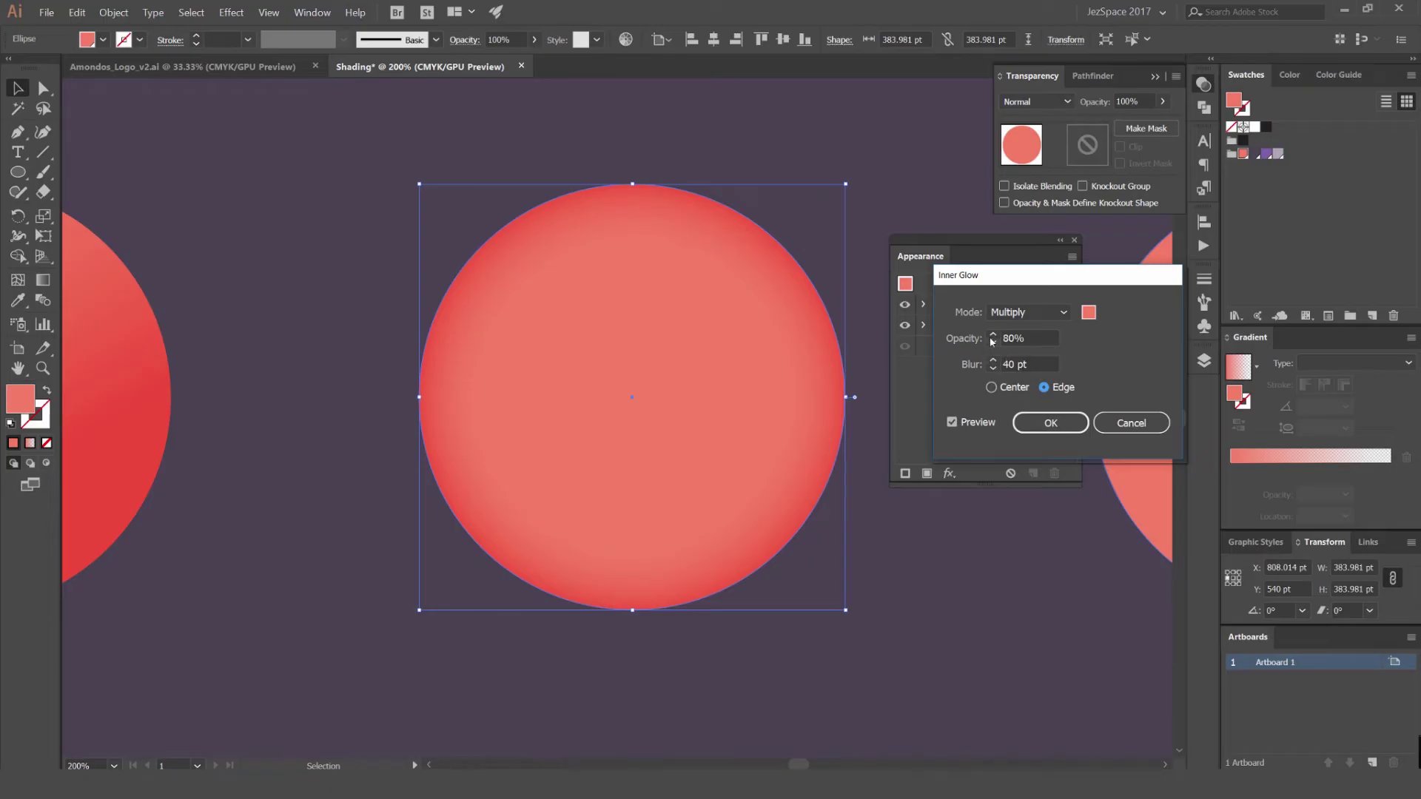
Apply the Inner Glow settings and deselect the second circle
click(1050, 423)
click(846, 195)
scroll(851, 196, down, 6)
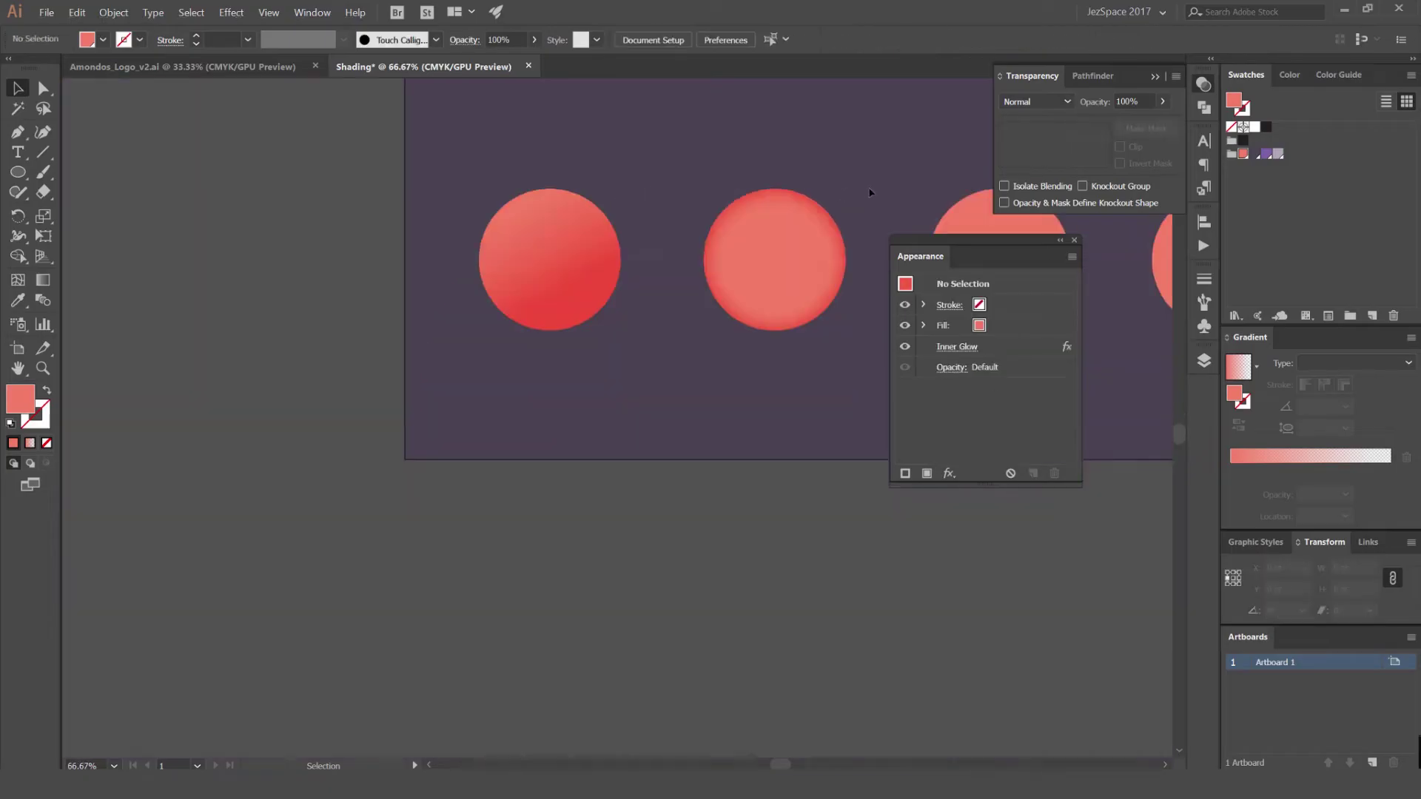
Try moving the inner glow circle down and to the left, undo the move, and examine its shading up close
scroll(696, 232, up, 2)
drag(673, 298, 577, 412)
key(ctrl+z)
click(696, 232)
scroll(696, 232, up, 3)
drag(799, 265, 741, 152)
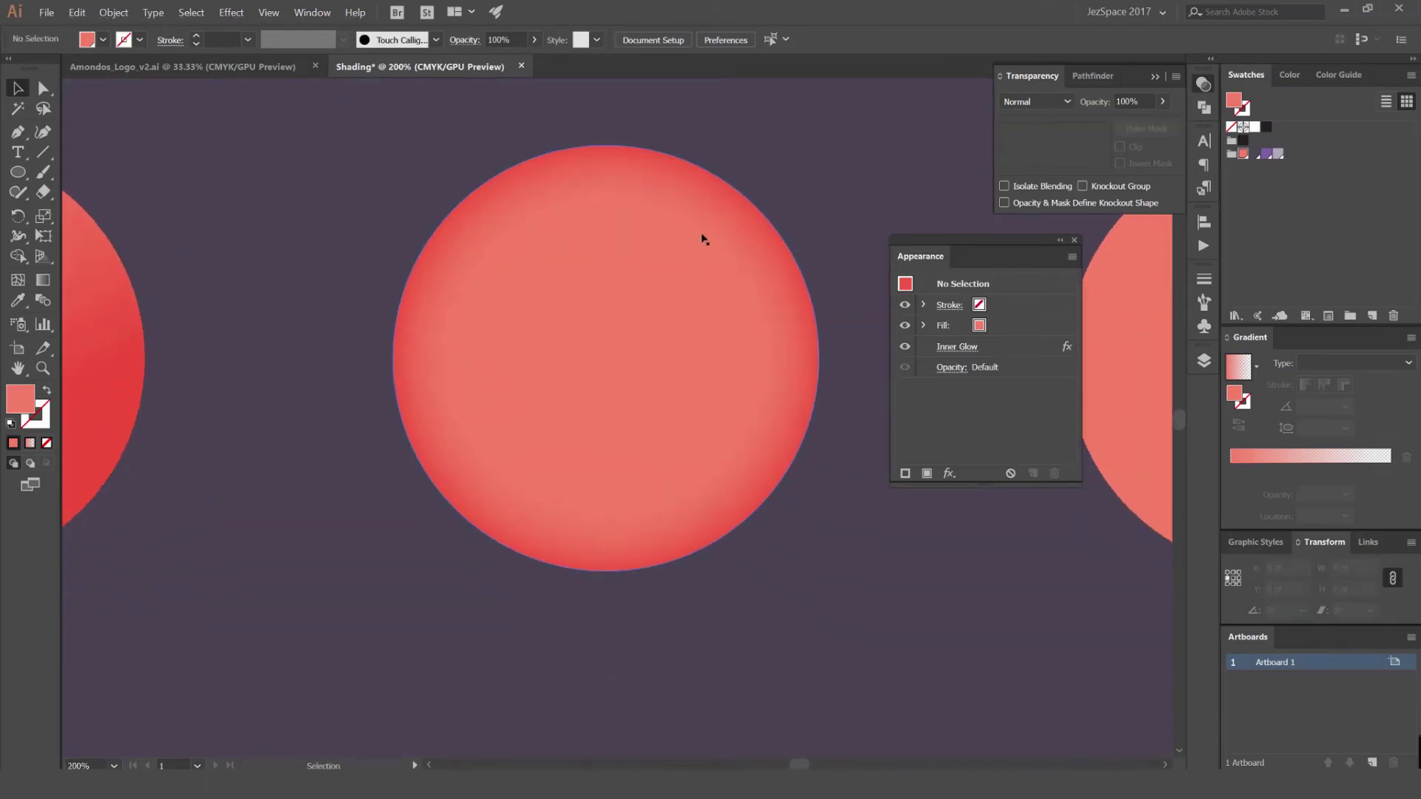
Hide and show the second circle's Inner Glow effect, and try deleting it before undoing the deletion
click(701, 239)
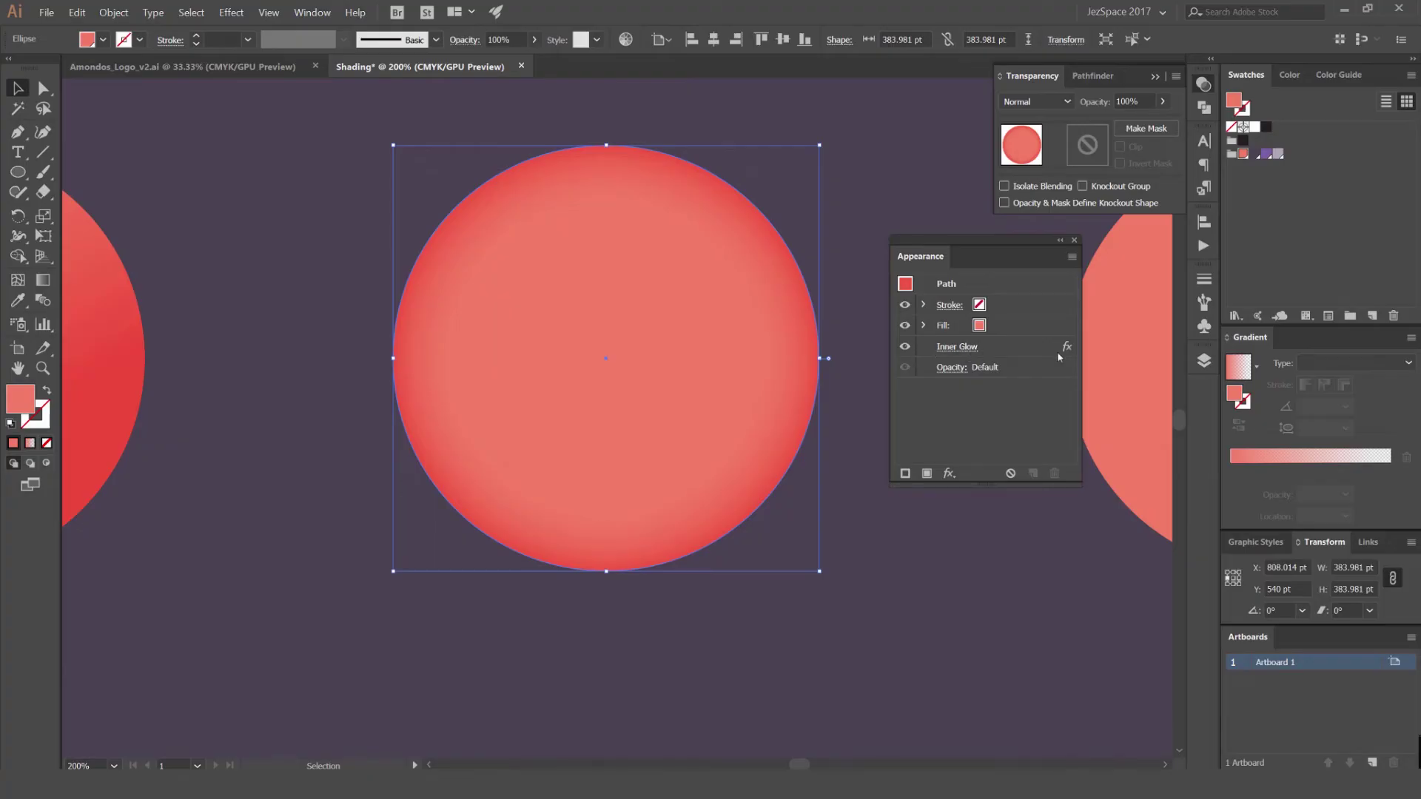
click(905, 347)
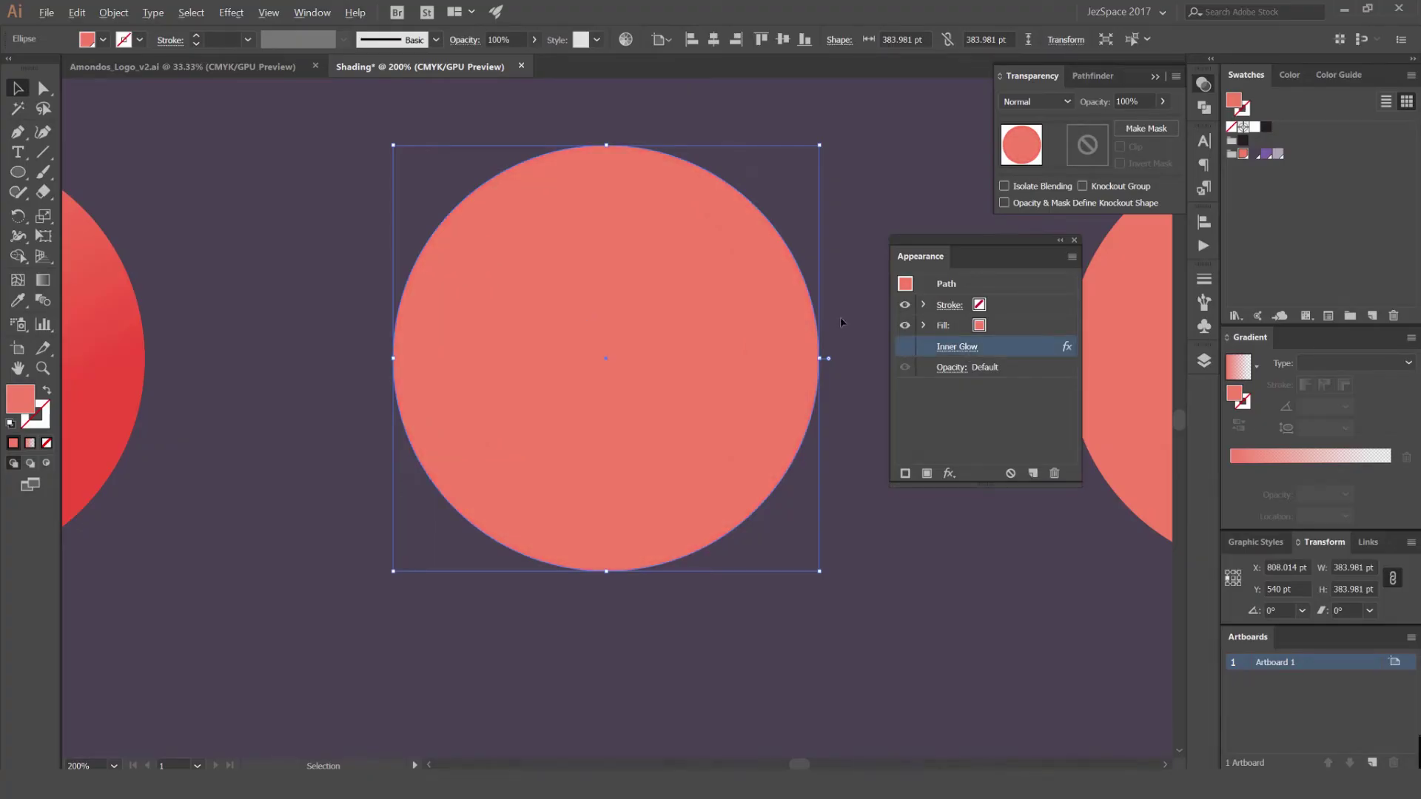
scroll(841, 317, down, 1)
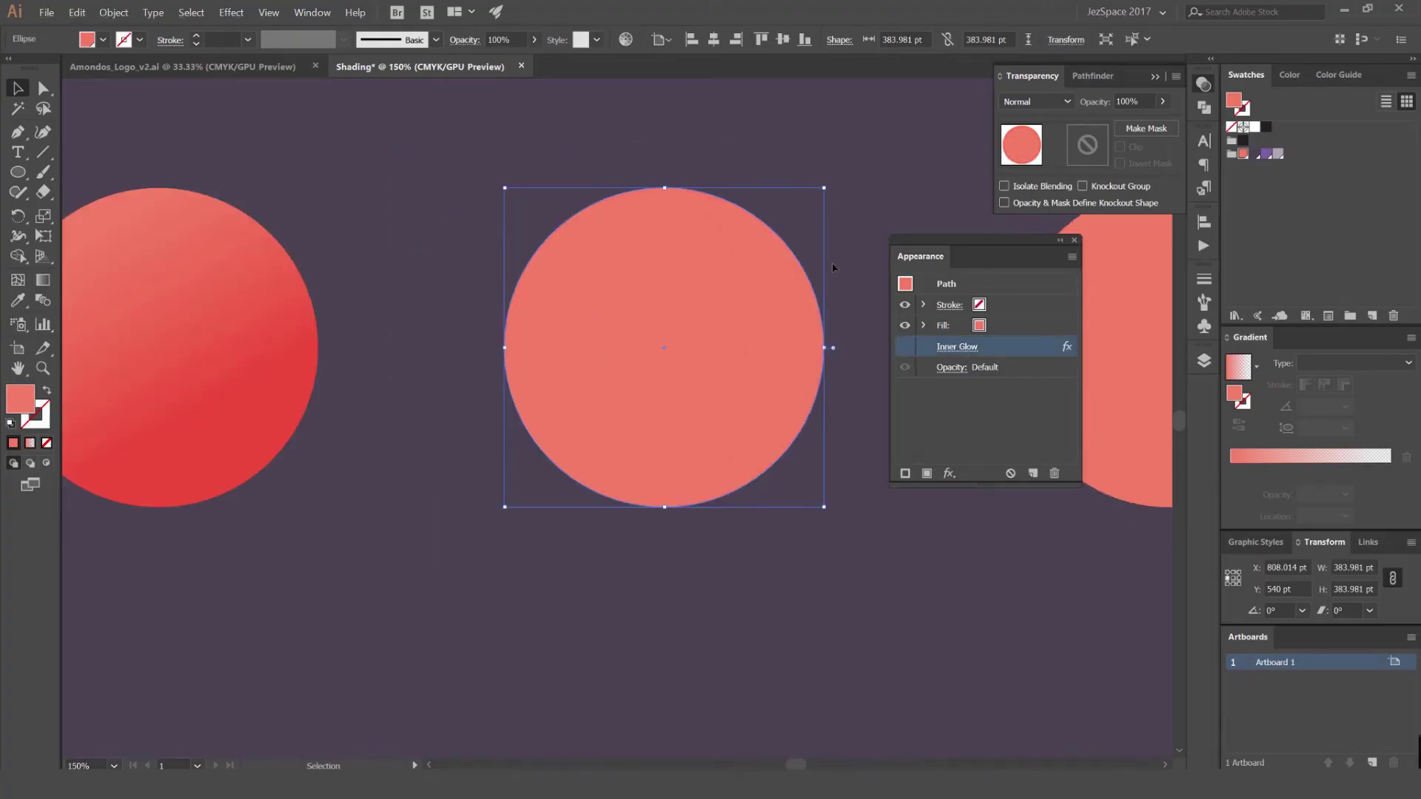
click(905, 347)
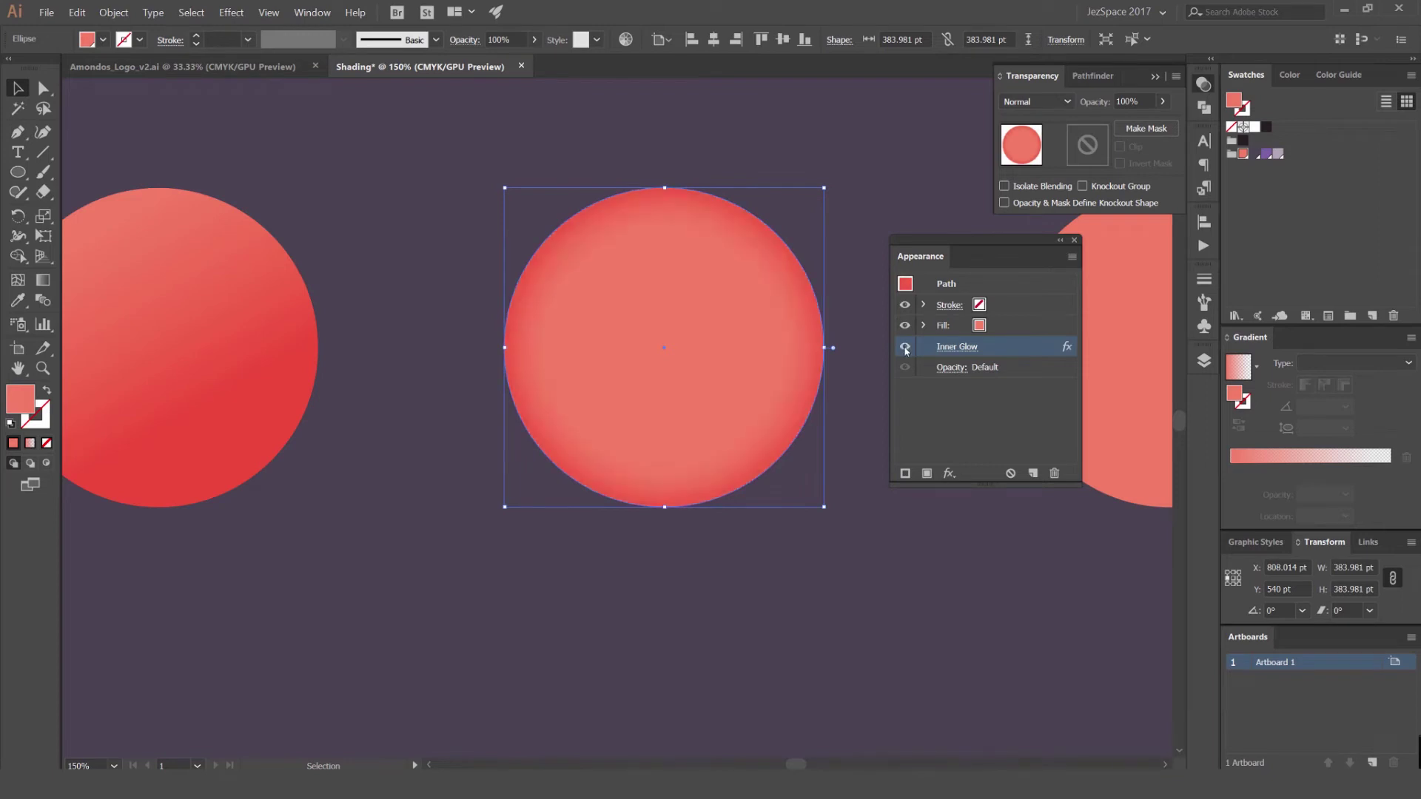
click(1055, 474)
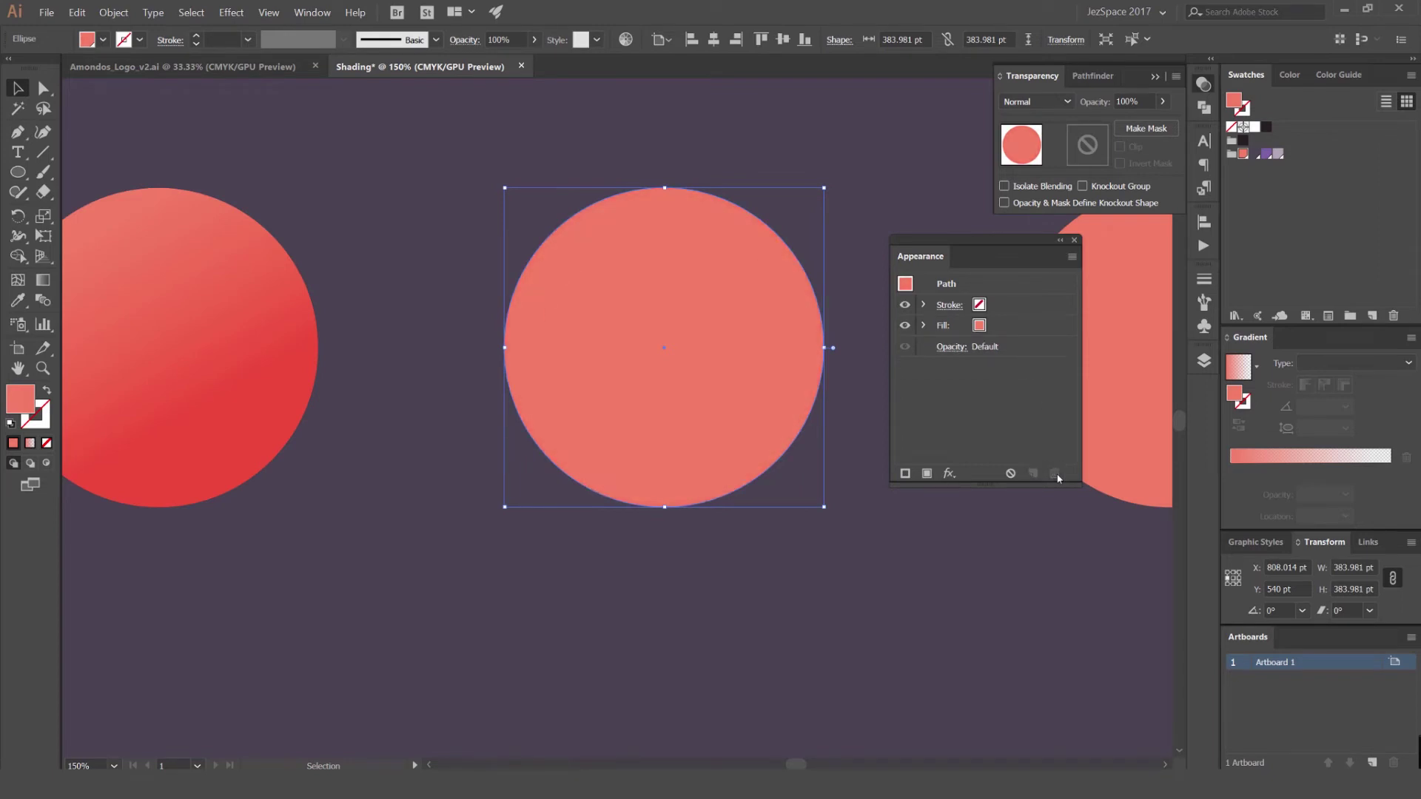
key(ctrl+z)
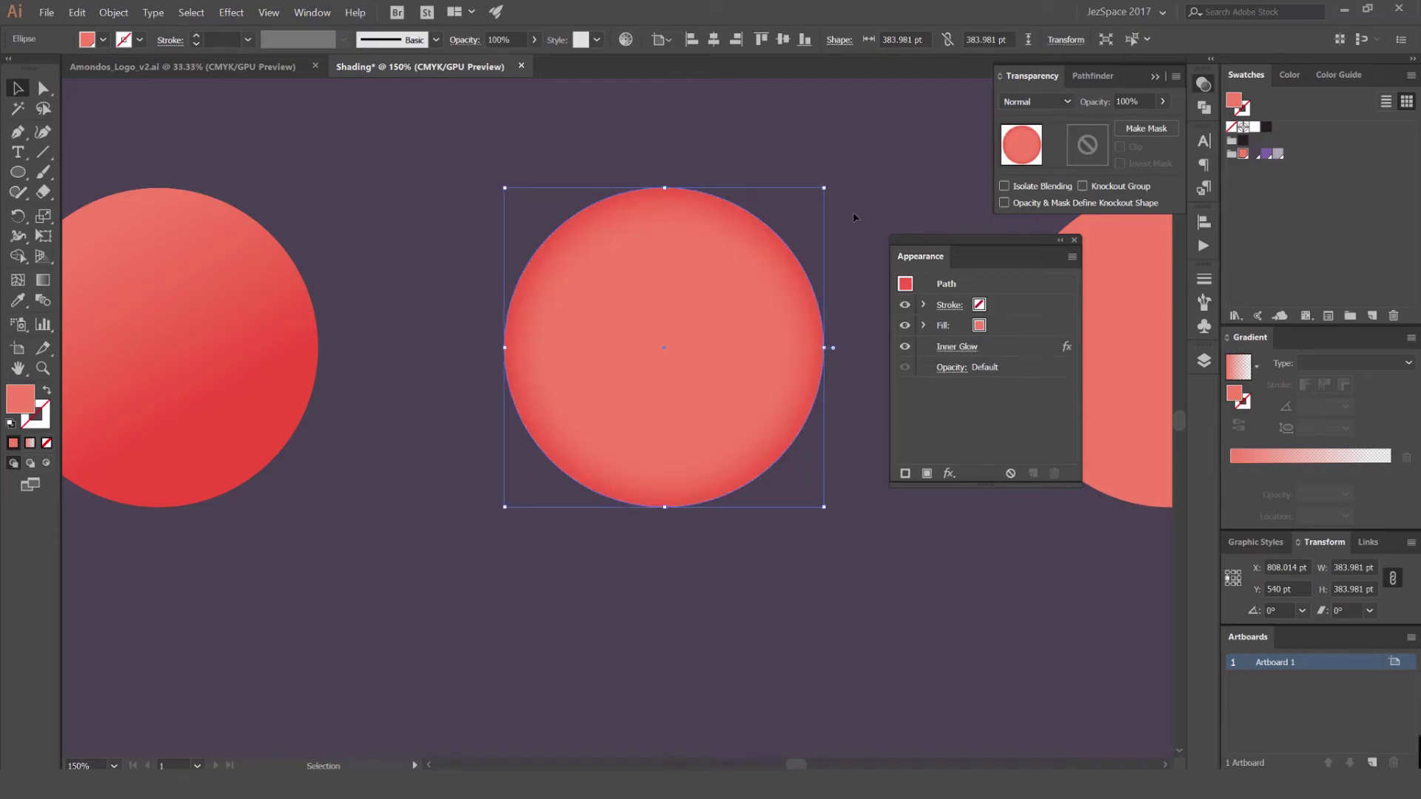
Deselect the second circle, dock the Appearance panel alongside Gradient, and collapse the Transparency panel
click(858, 210)
key(space)
drag(885, 200, 635, 194)
drag(920, 256, 1292, 338)
scroll(711, 153, down, 2)
key(space)
drag(723, 140, 746, 219)
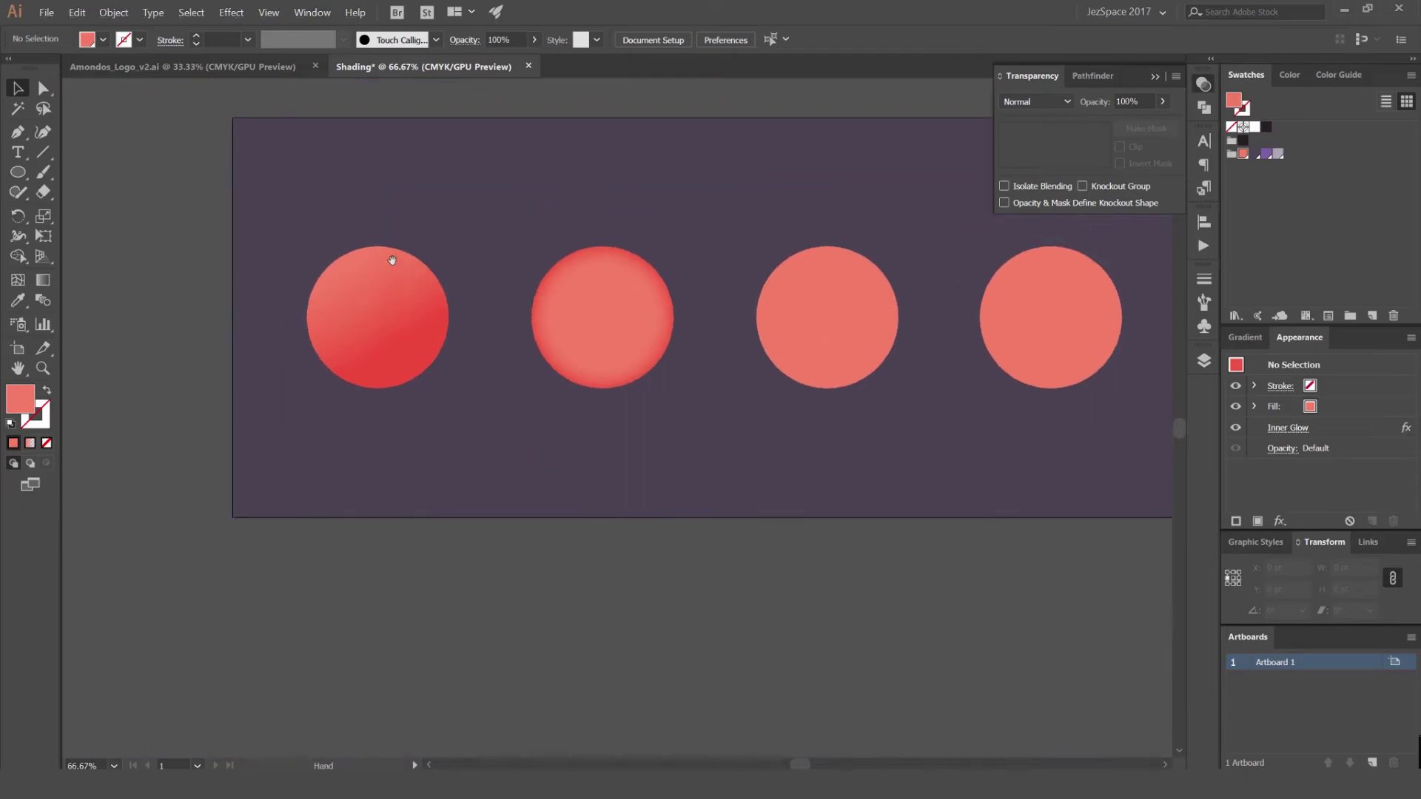
drag(618, 212, 516, 224)
click(1155, 76)
Draw a closed curved shape with the Pen tool covering the lower-right part of the third circle and extending beyond its edge
scroll(792, 253, up, 2)
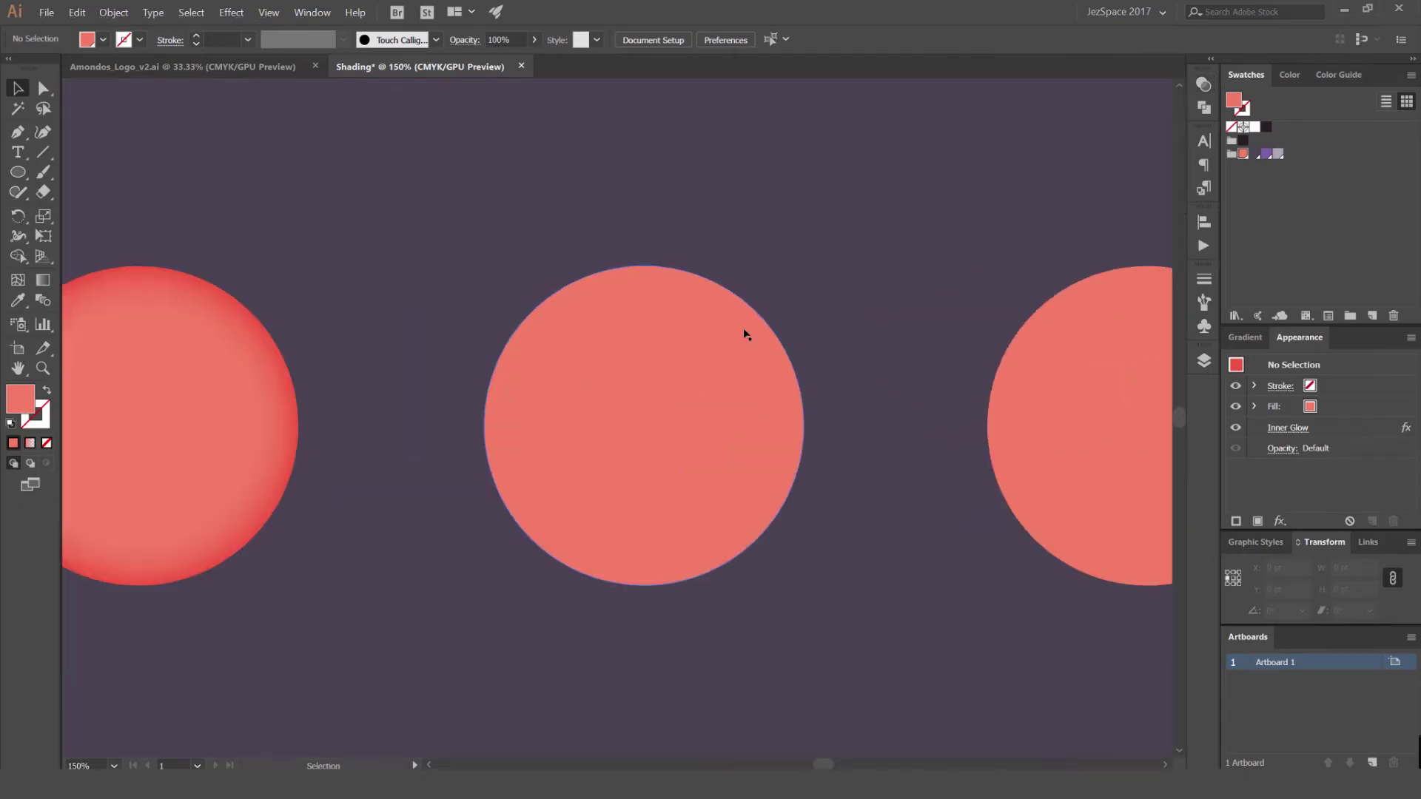
key(space)
drag(697, 354, 771, 262)
drag(850, 190, 755, 178)
key(p)
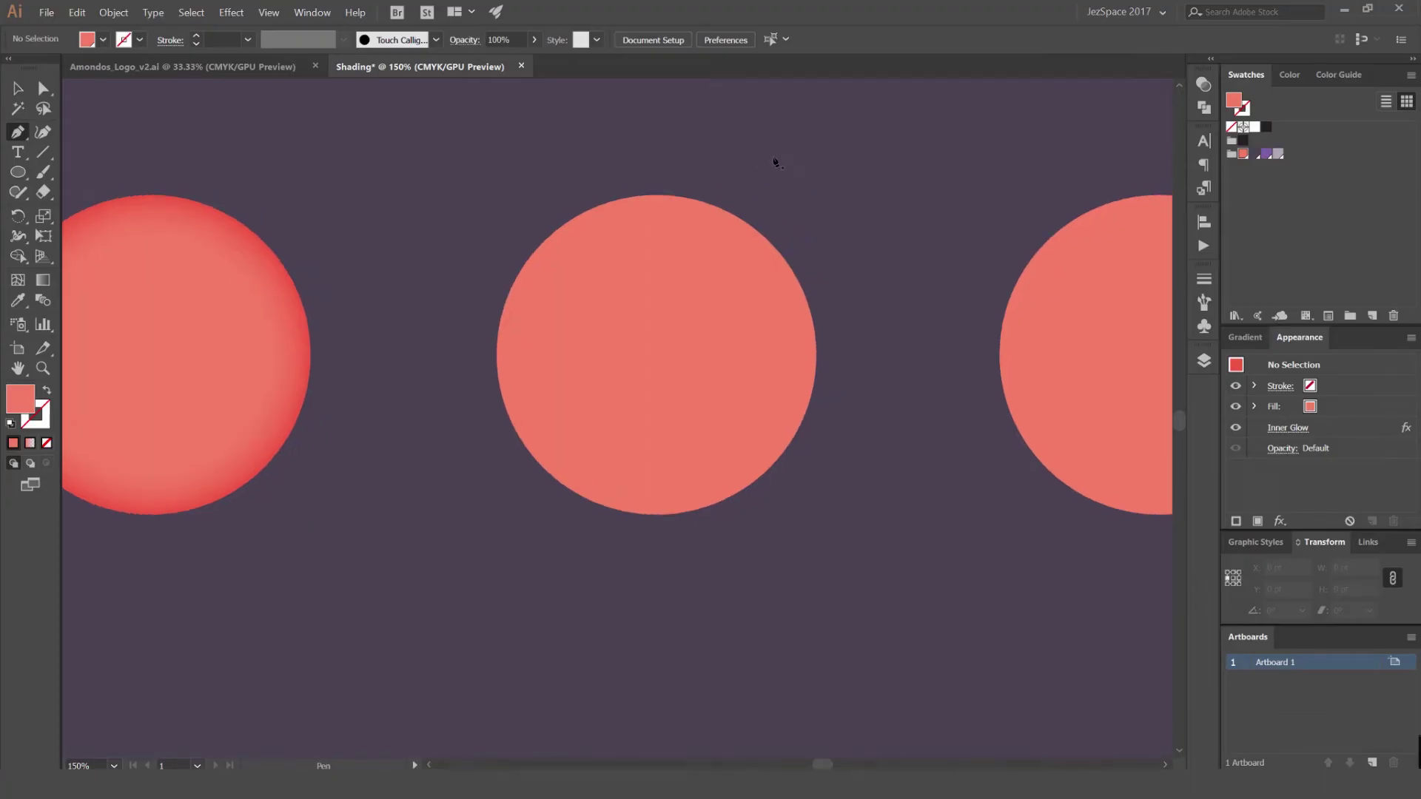
click(772, 157)
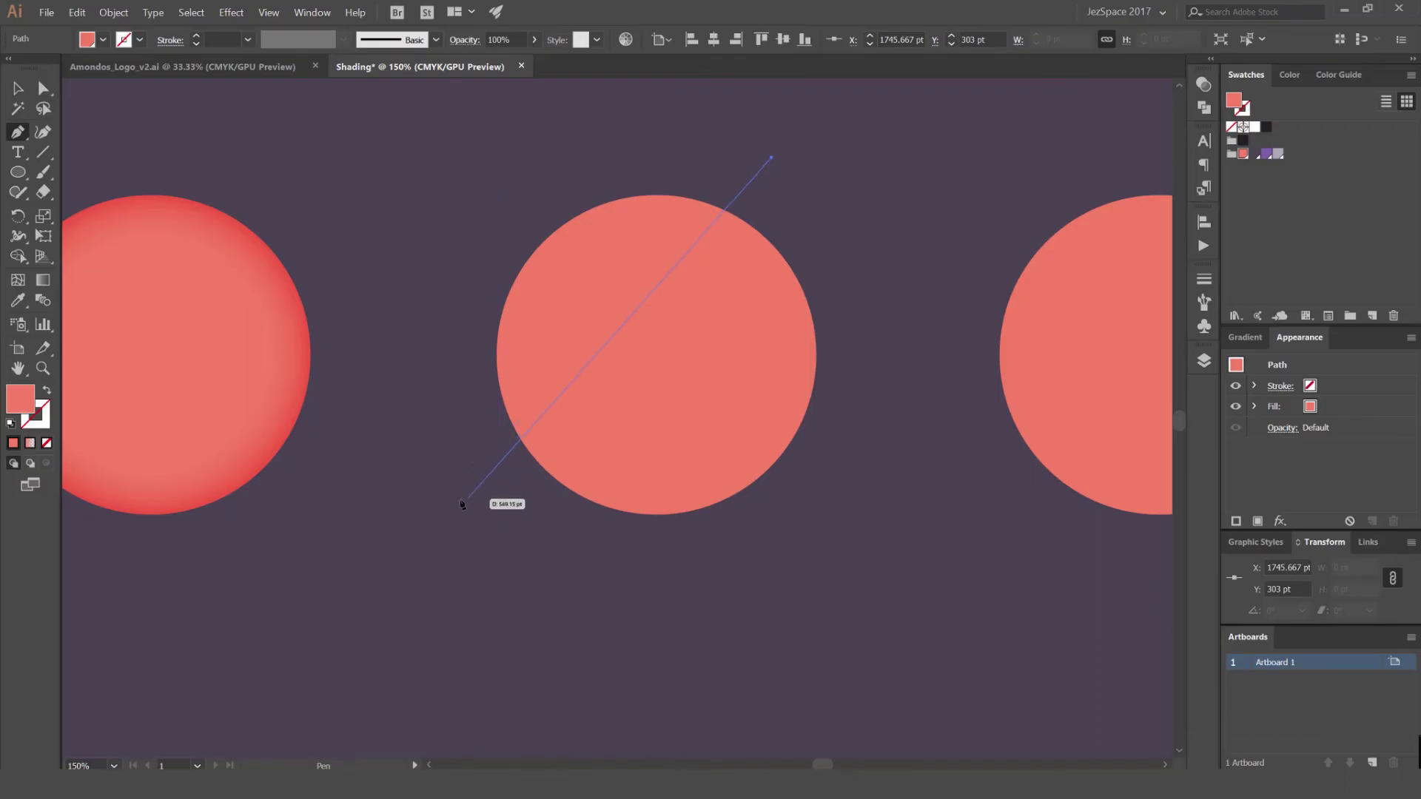
drag(467, 498, 214, 532)
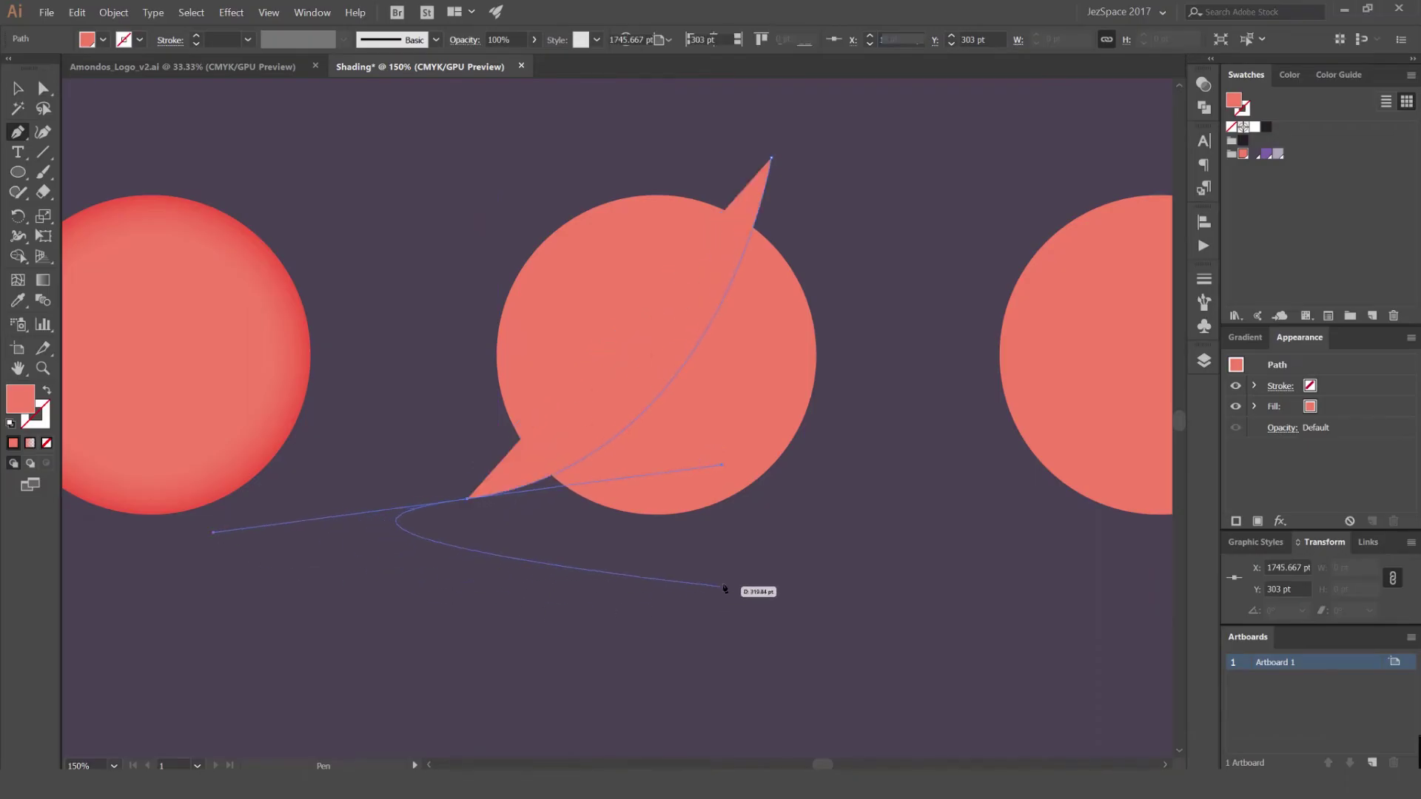
drag(790, 585, 868, 431)
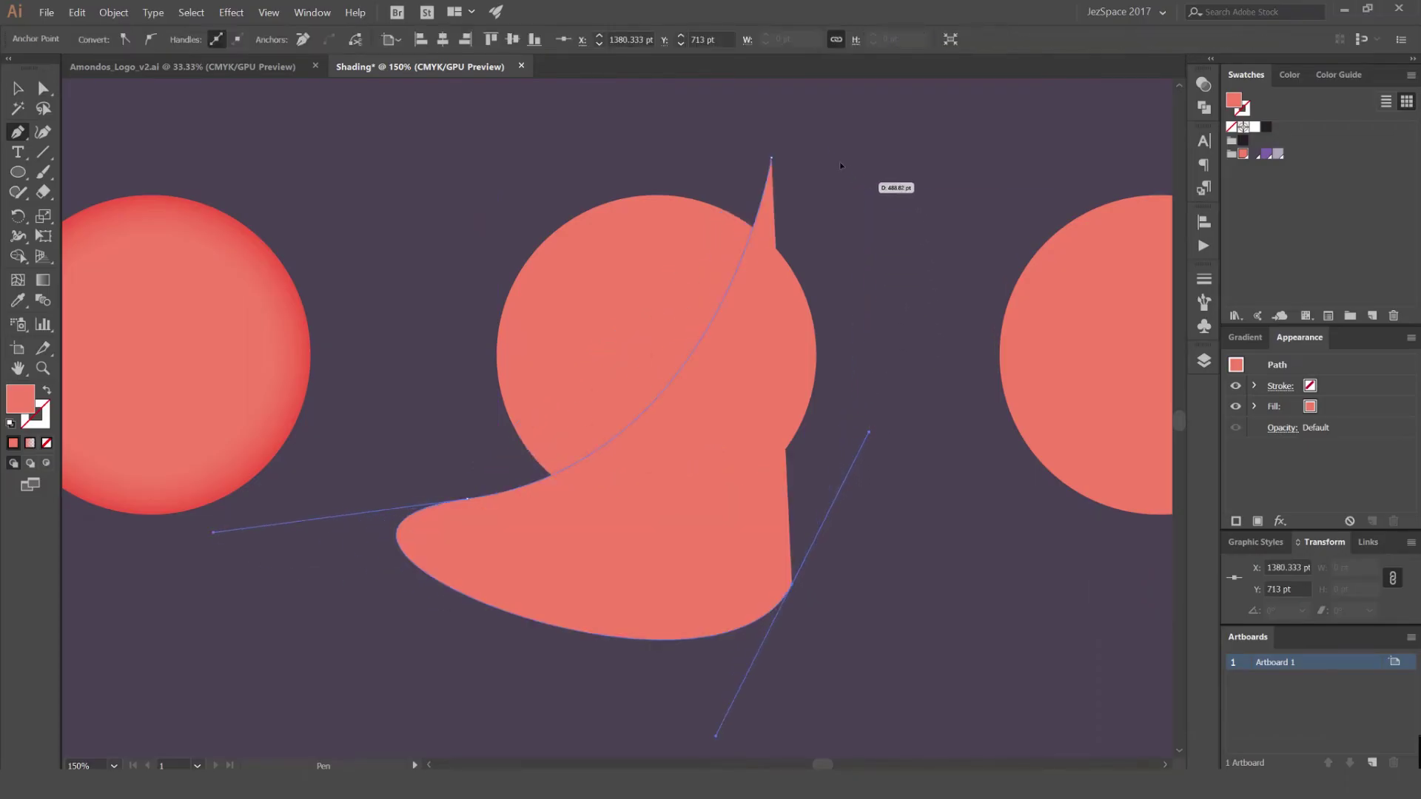
drag(855, 179, 730, 108)
click(772, 157)
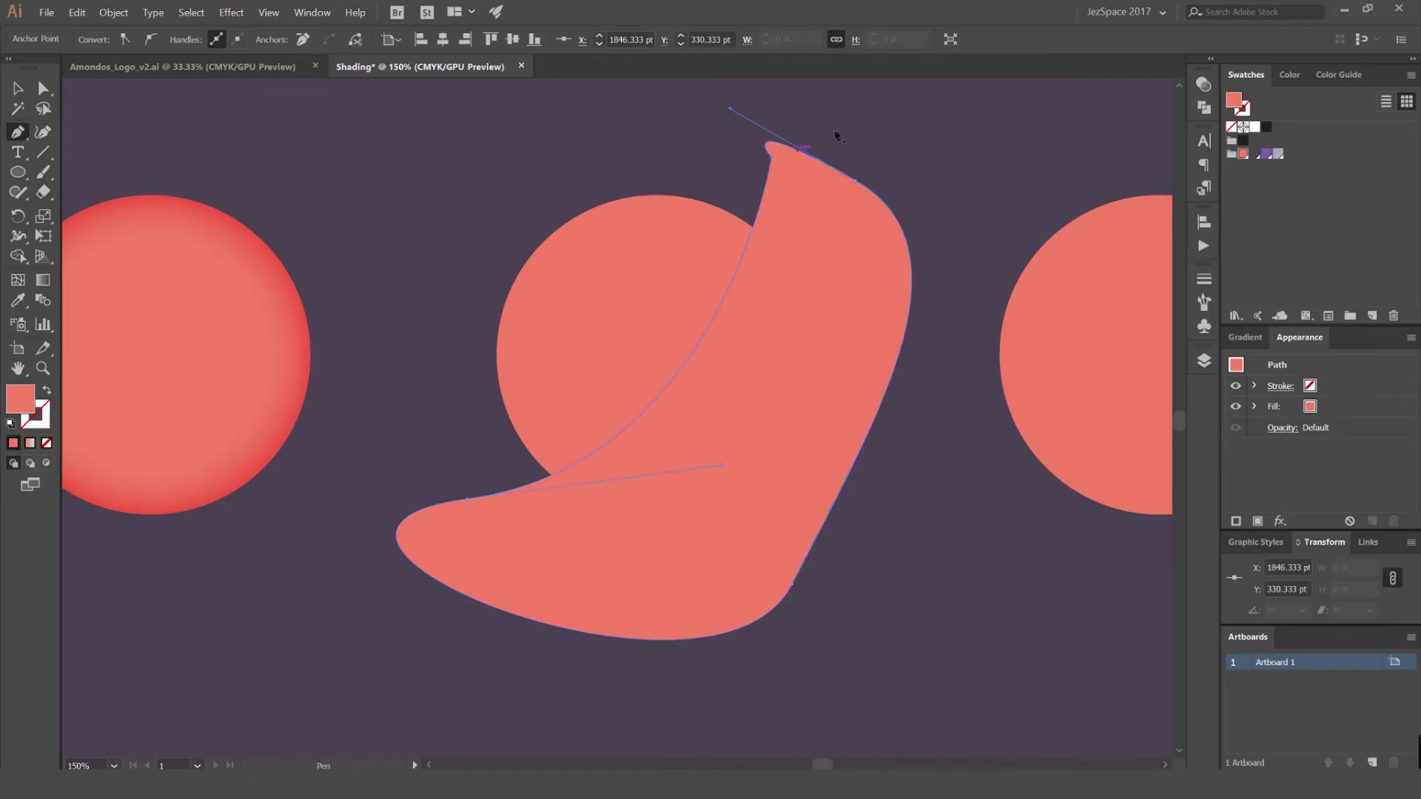
key(v)
drag(862, 139, 832, 145)
click(833, 144)
Use Shape Builder on the third circle and the curved shape to remove the part outside the circle, leaving a crescent
scroll(793, 203, up, 1)
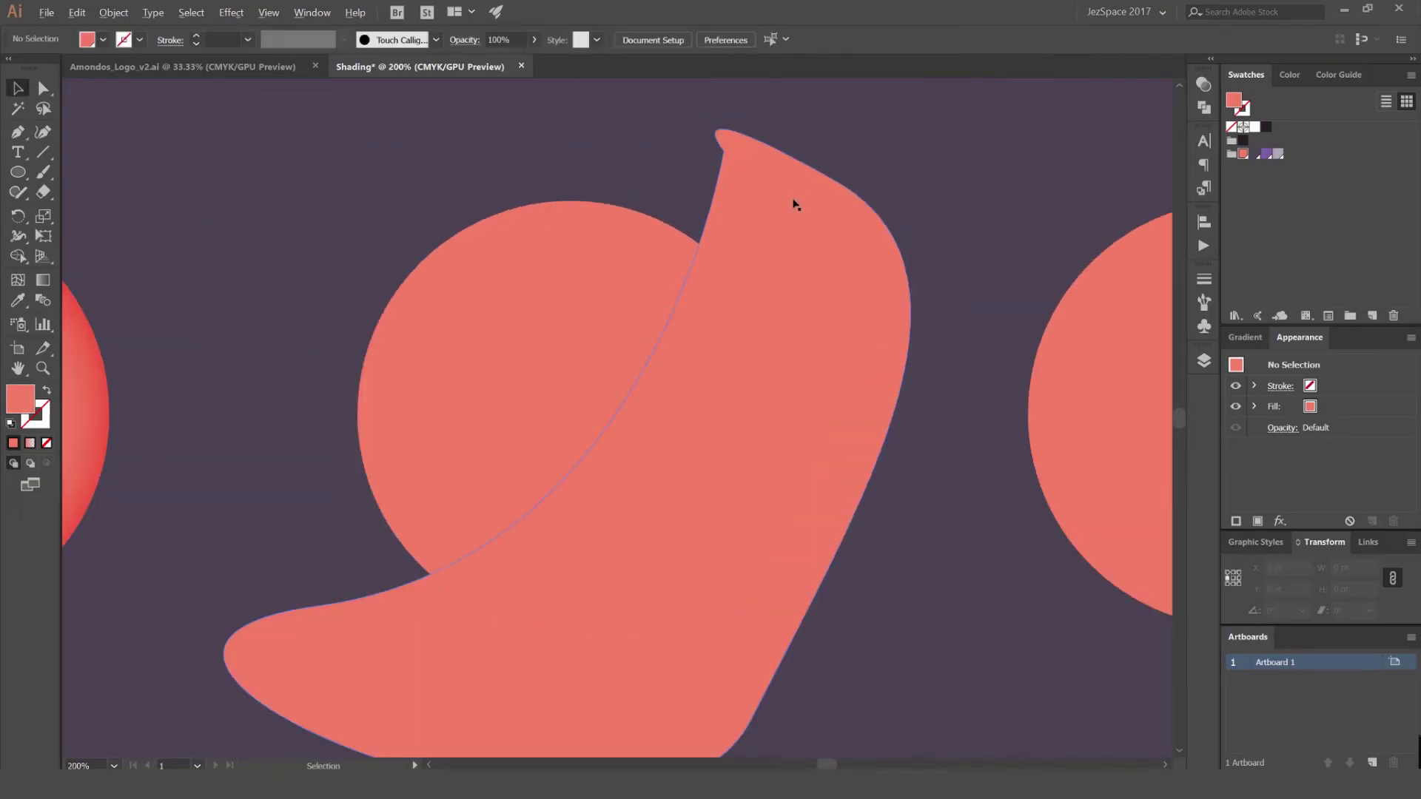
click(762, 180)
shift+click(618, 228)
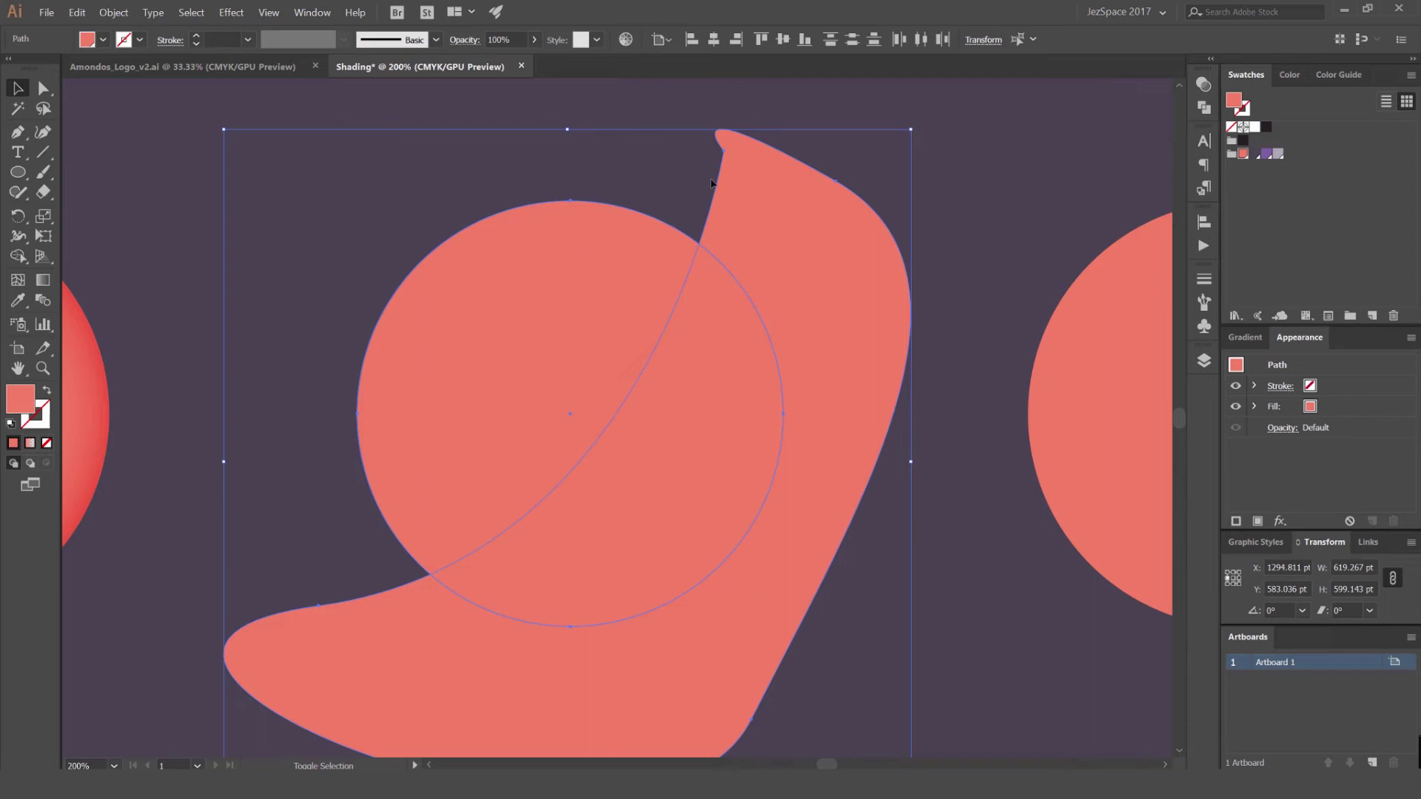
key(shift+m)
click(18, 257)
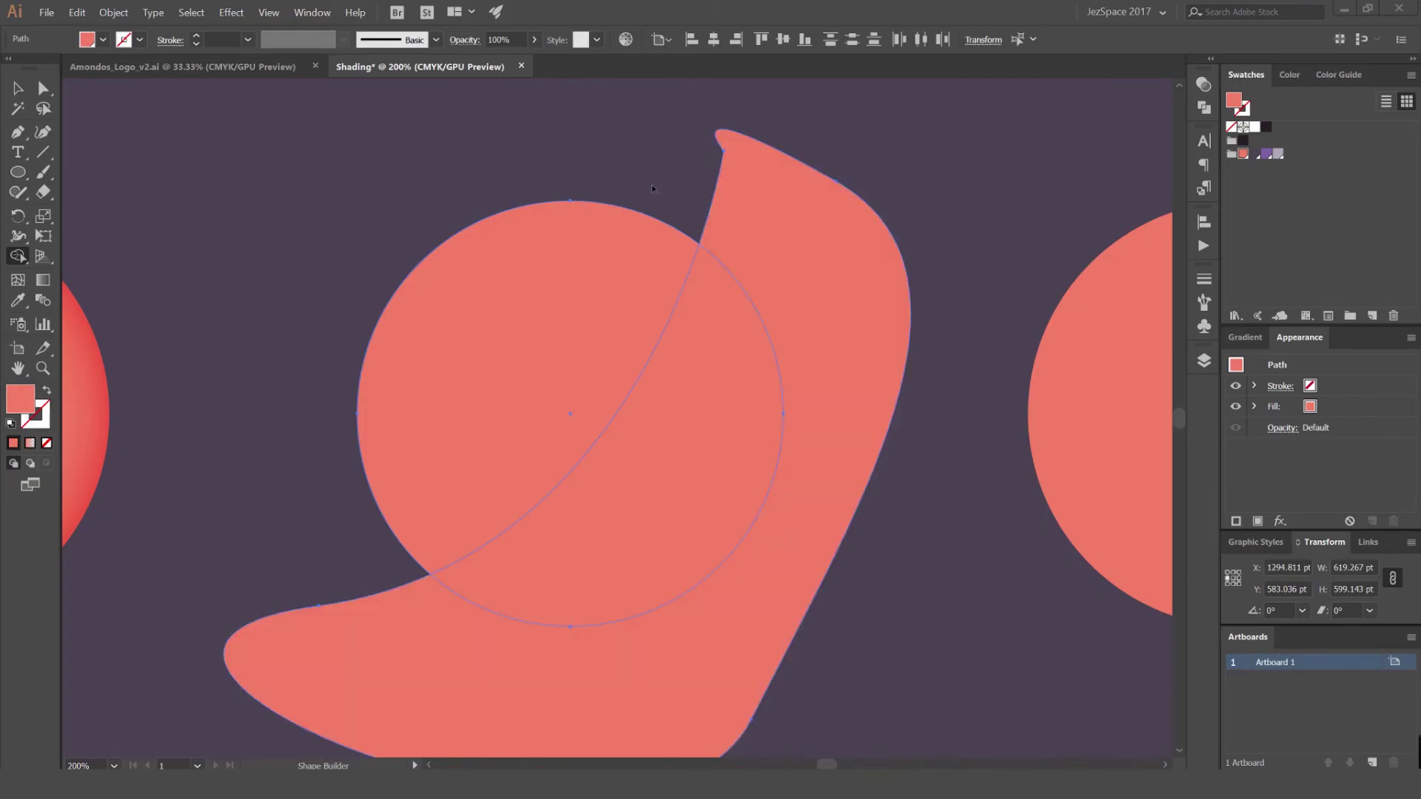
alt+click(874, 232)
key(ctrl+0)
key(v)
click(798, 252)
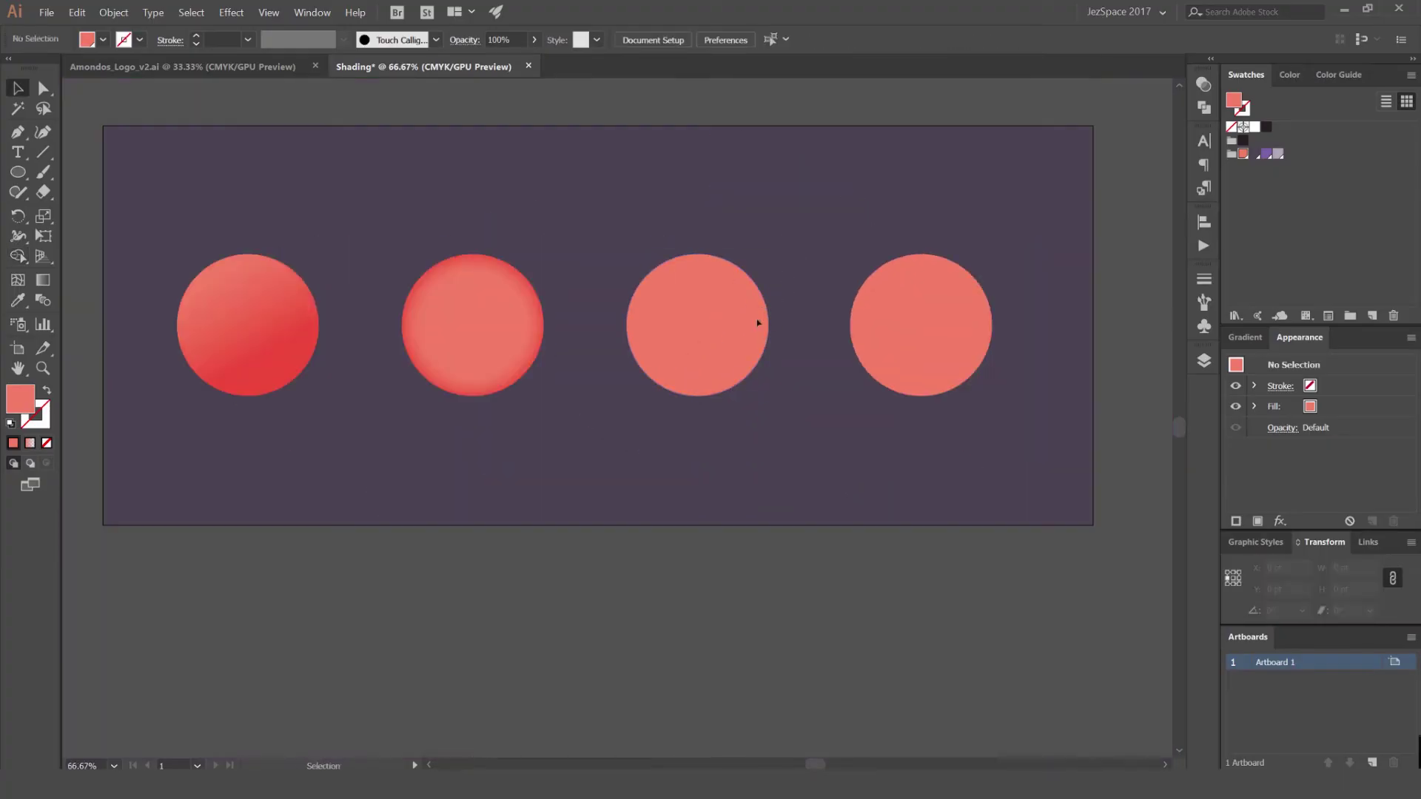
Pull the crescent out below the third circle and place it back along the circle's lower-right edge
drag(755, 320, 795, 441)
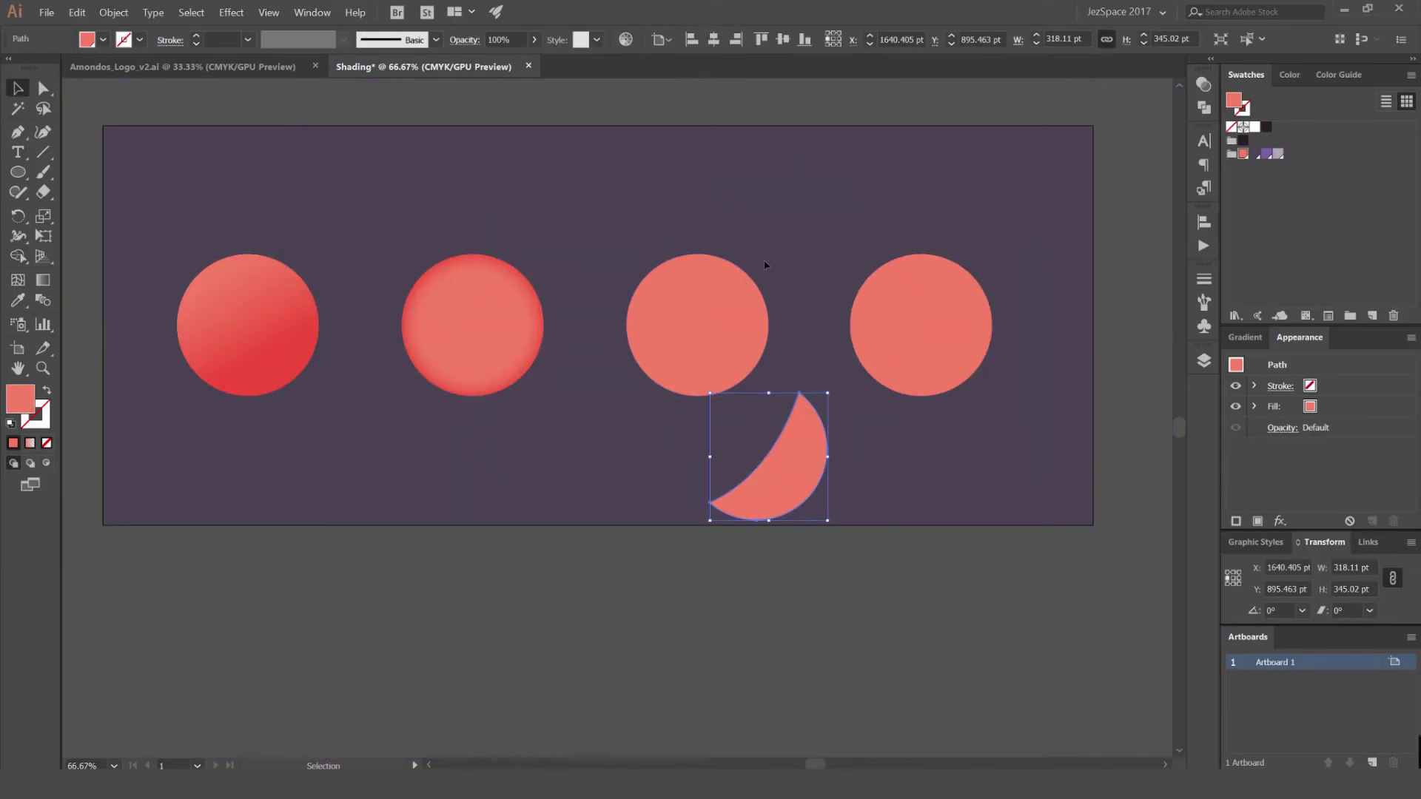
scroll(755, 262, up, 1)
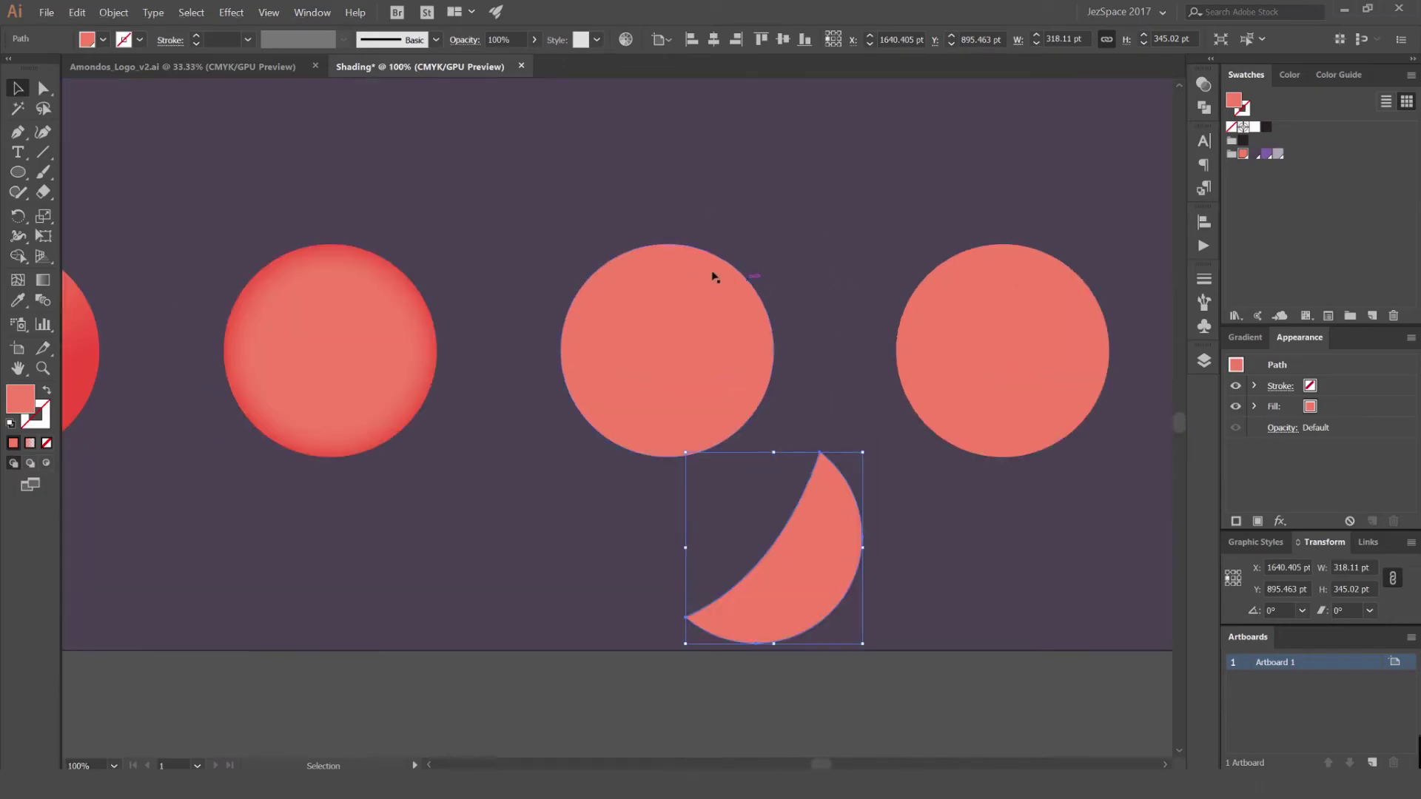
drag(816, 519, 728, 332)
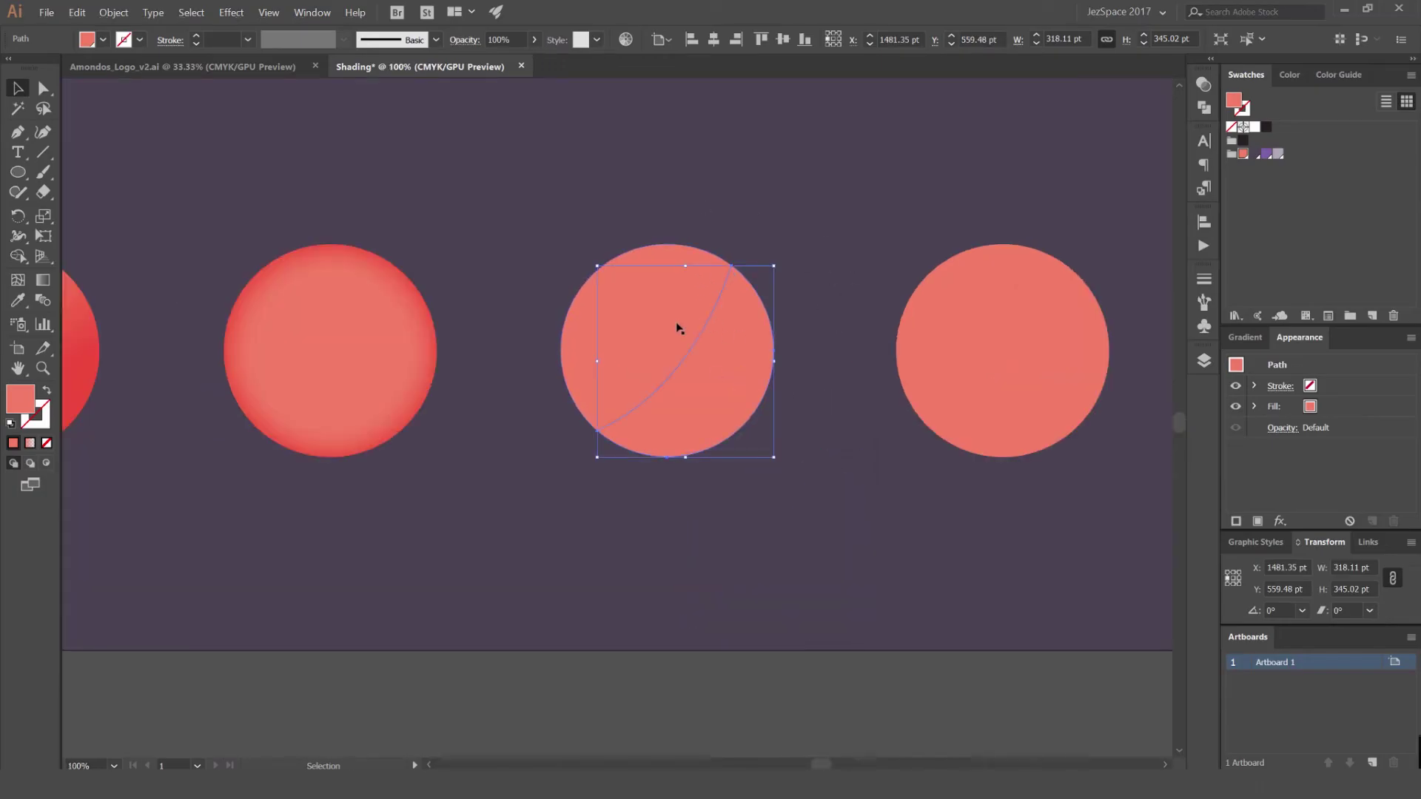
Set the third circle's crescent to the Multiply blending mode and deselect it
click(1204, 84)
click(1067, 102)
click(1033, 161)
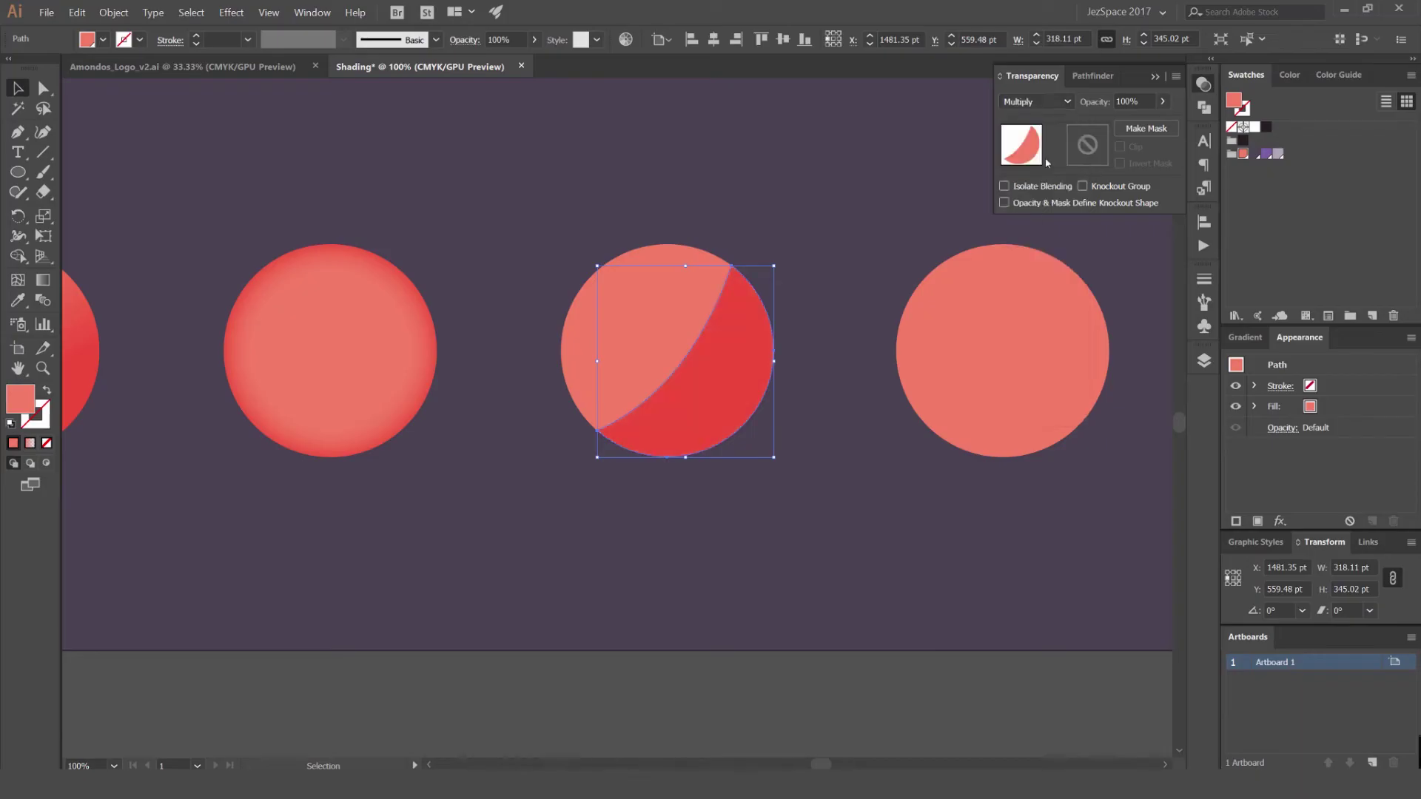
click(309, 12)
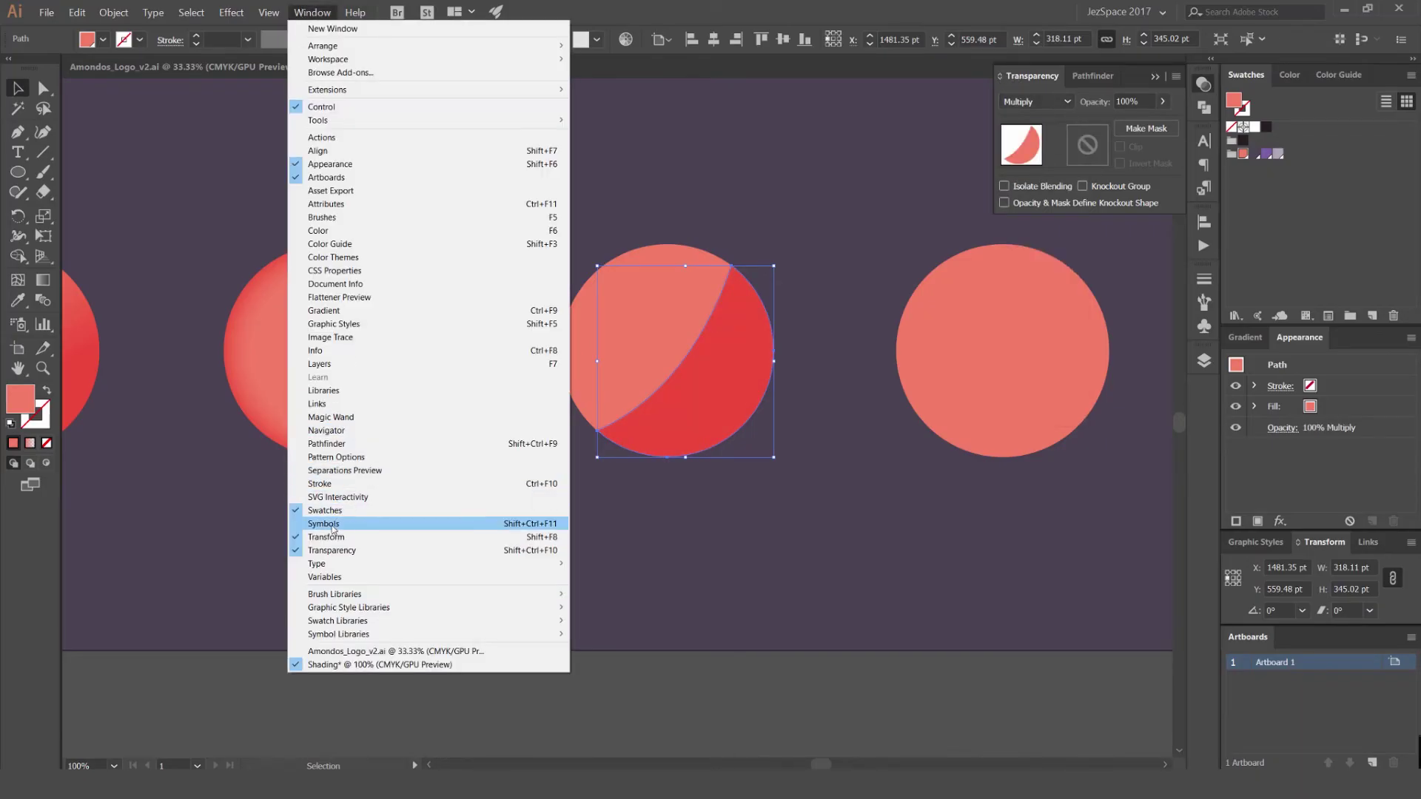
click(331, 550)
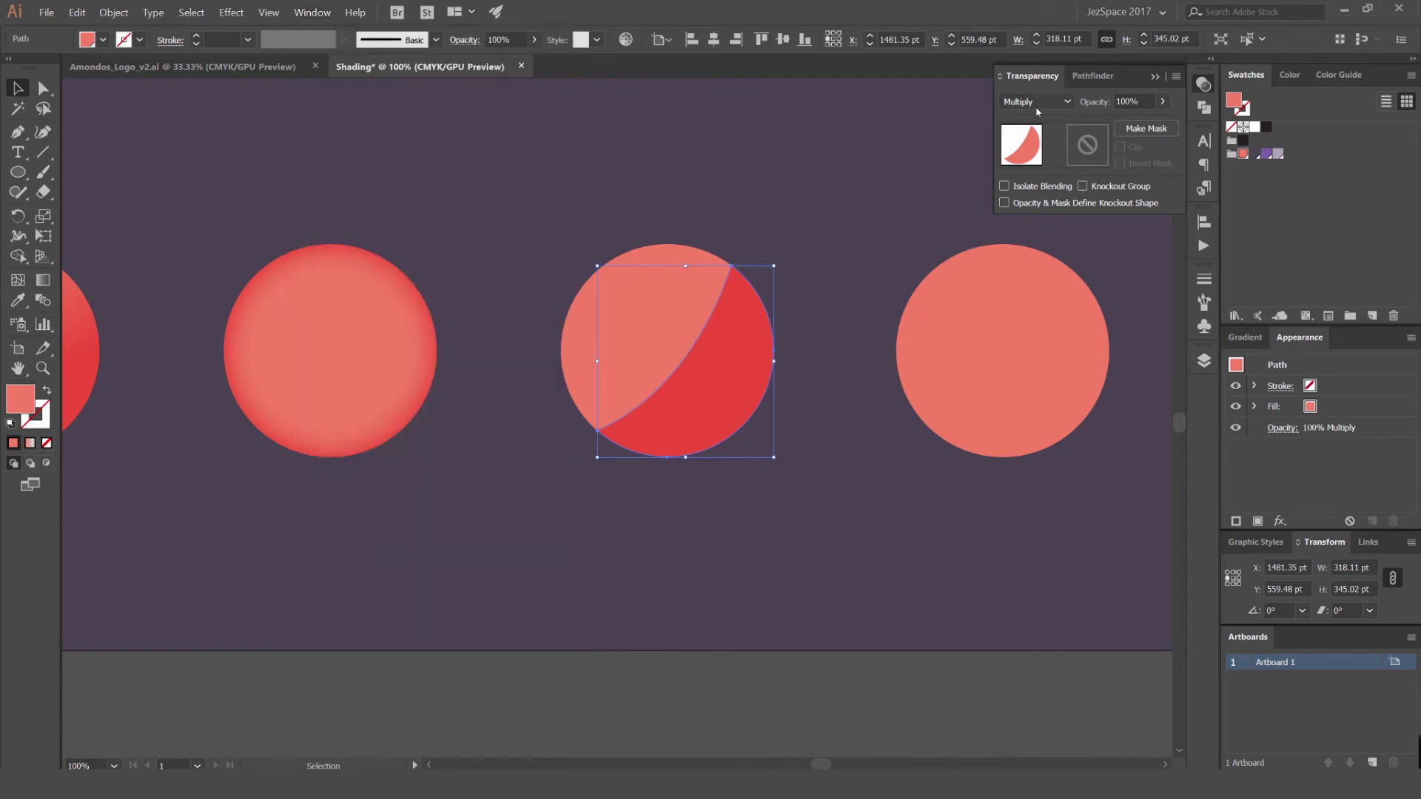
click(836, 266)
scroll(874, 256, down, 4)
scroll(873, 258, up, 4)
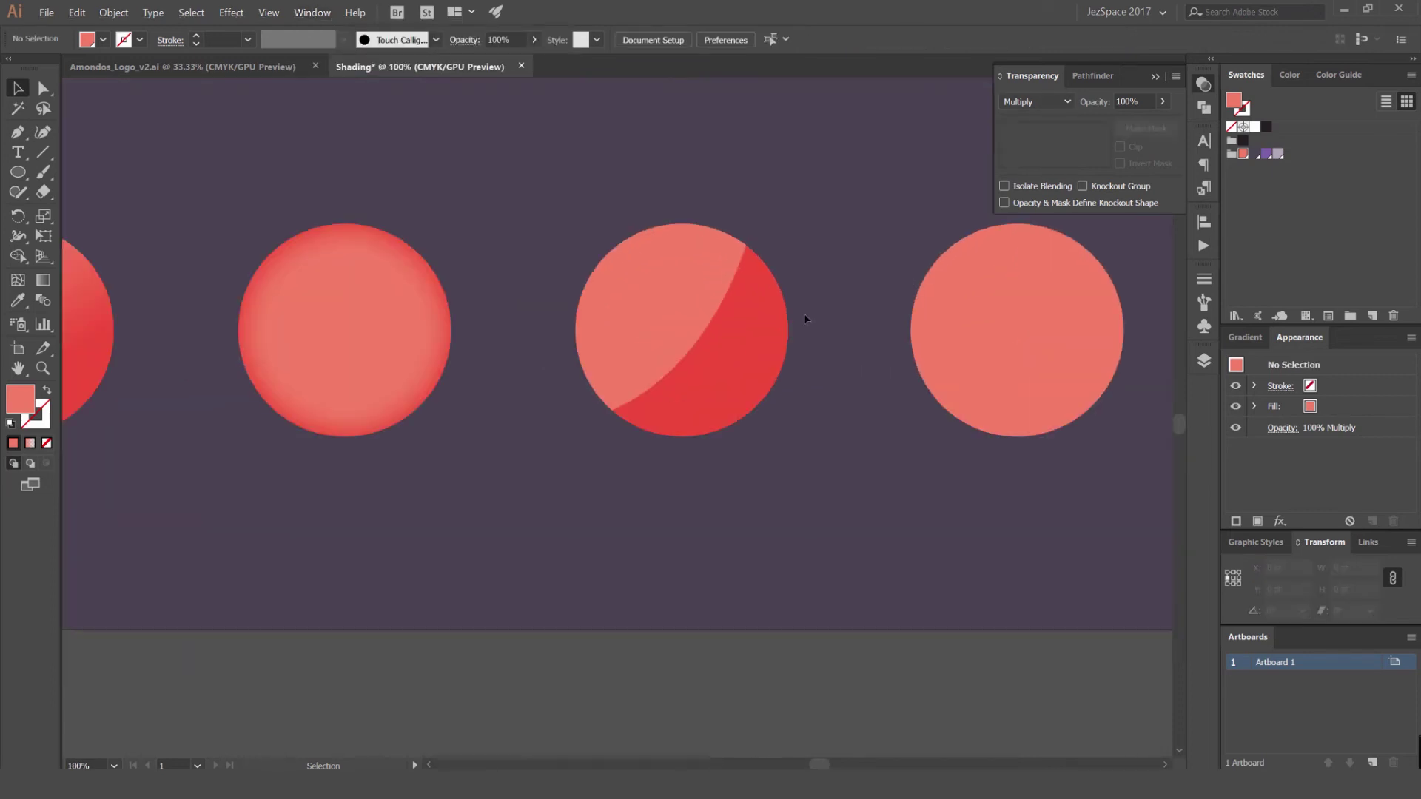
Try the crescent at 40% opacity and compare its shading with the other circles
mouse_move(739, 345)
mouse_down()
mouse_move(855, 410)
mouse_move(740, 347)
mouse_up()
click(1126, 101)
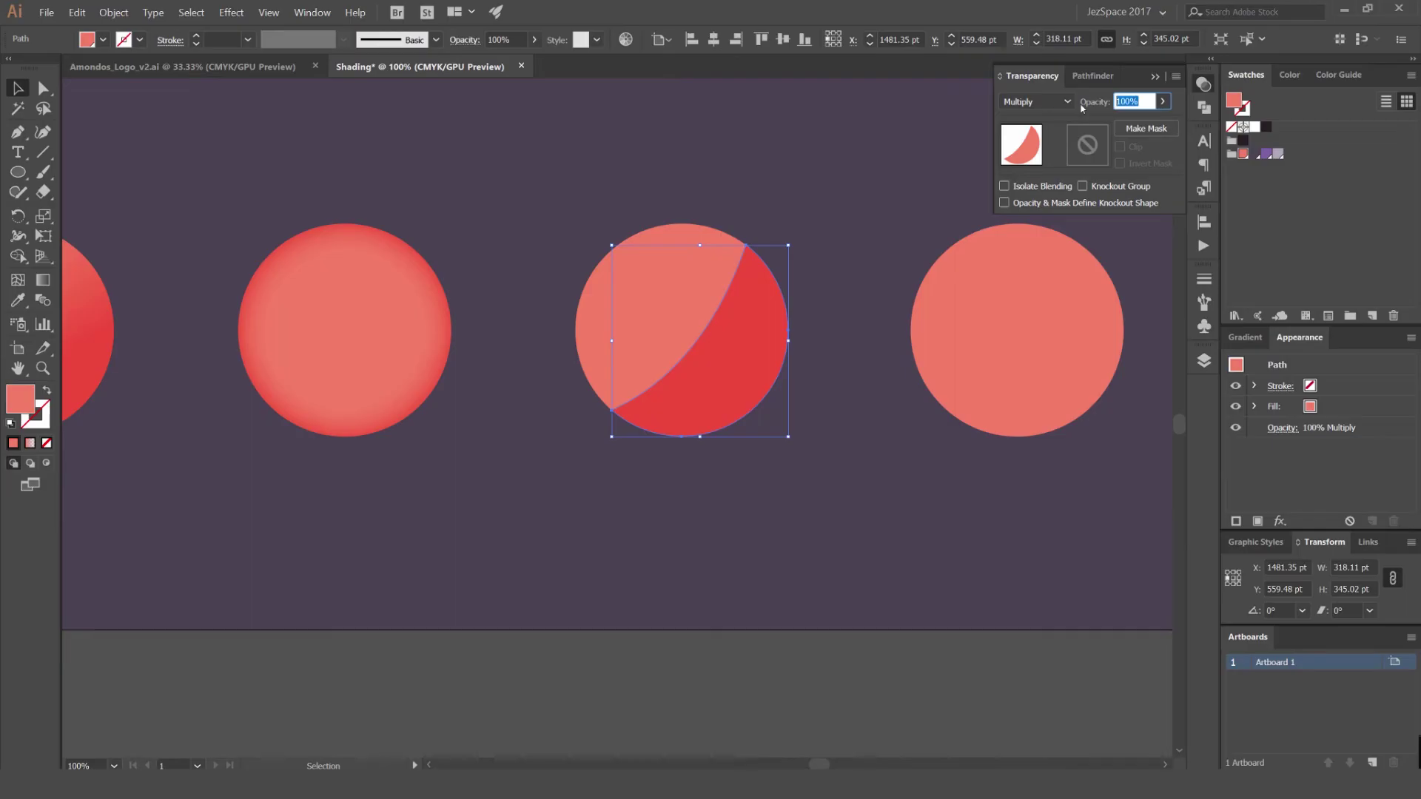
text(40)
key(Return)
click(771, 129)
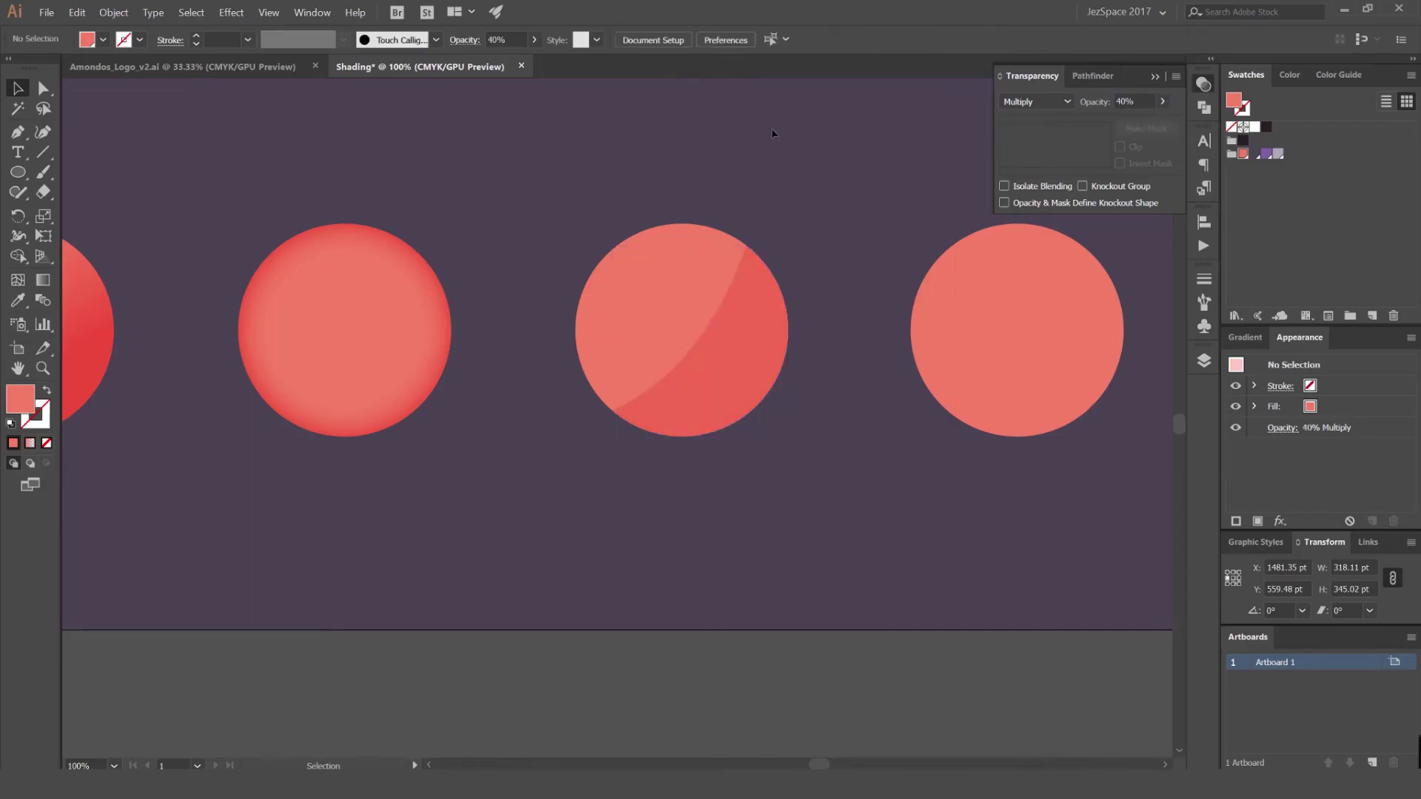
click(762, 296)
click(831, 230)
scroll(831, 230, down, 5)
scroll(797, 255, up, 5)
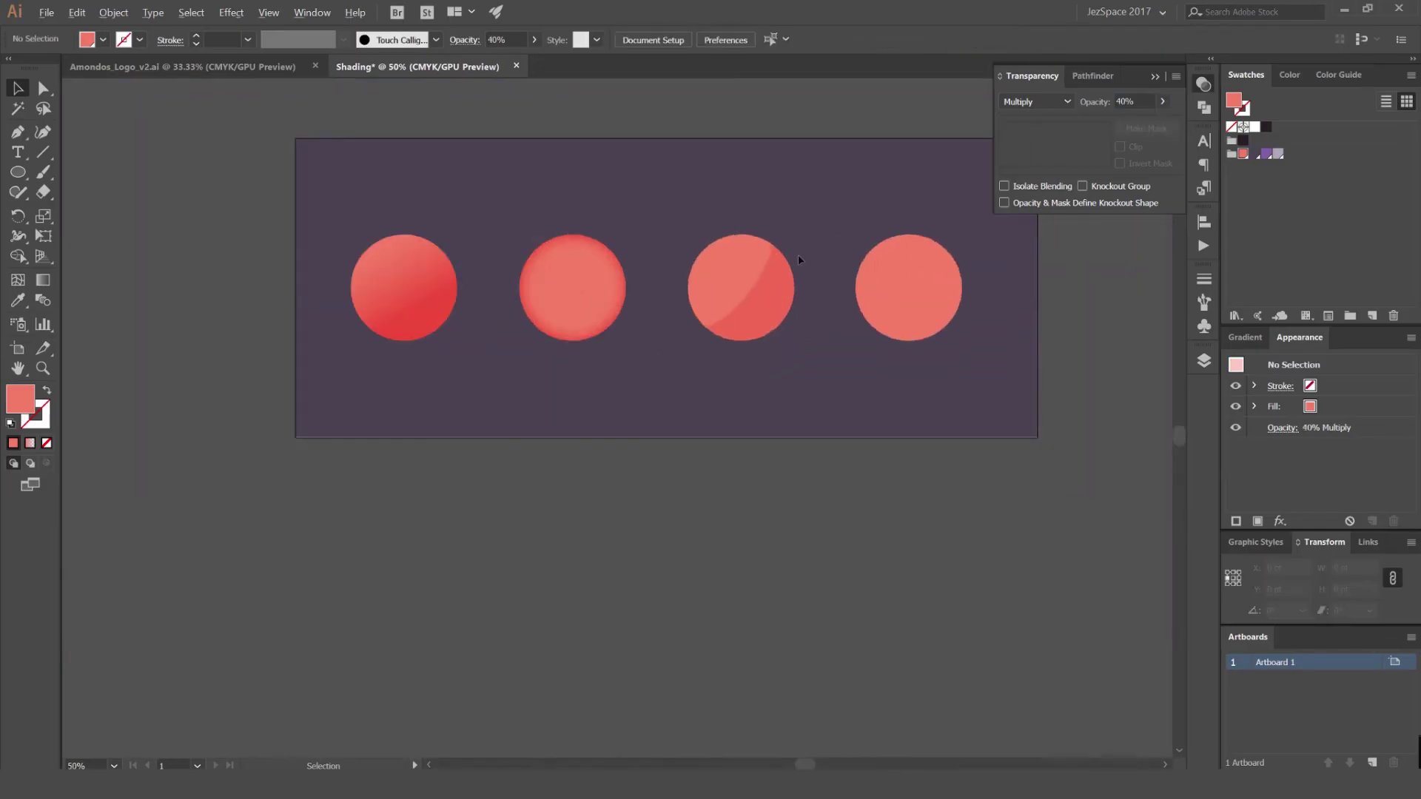
Set the crescent's opacity to 60%, deselect it, and collapse the Transparency panel
click(750, 301)
click(1136, 102)
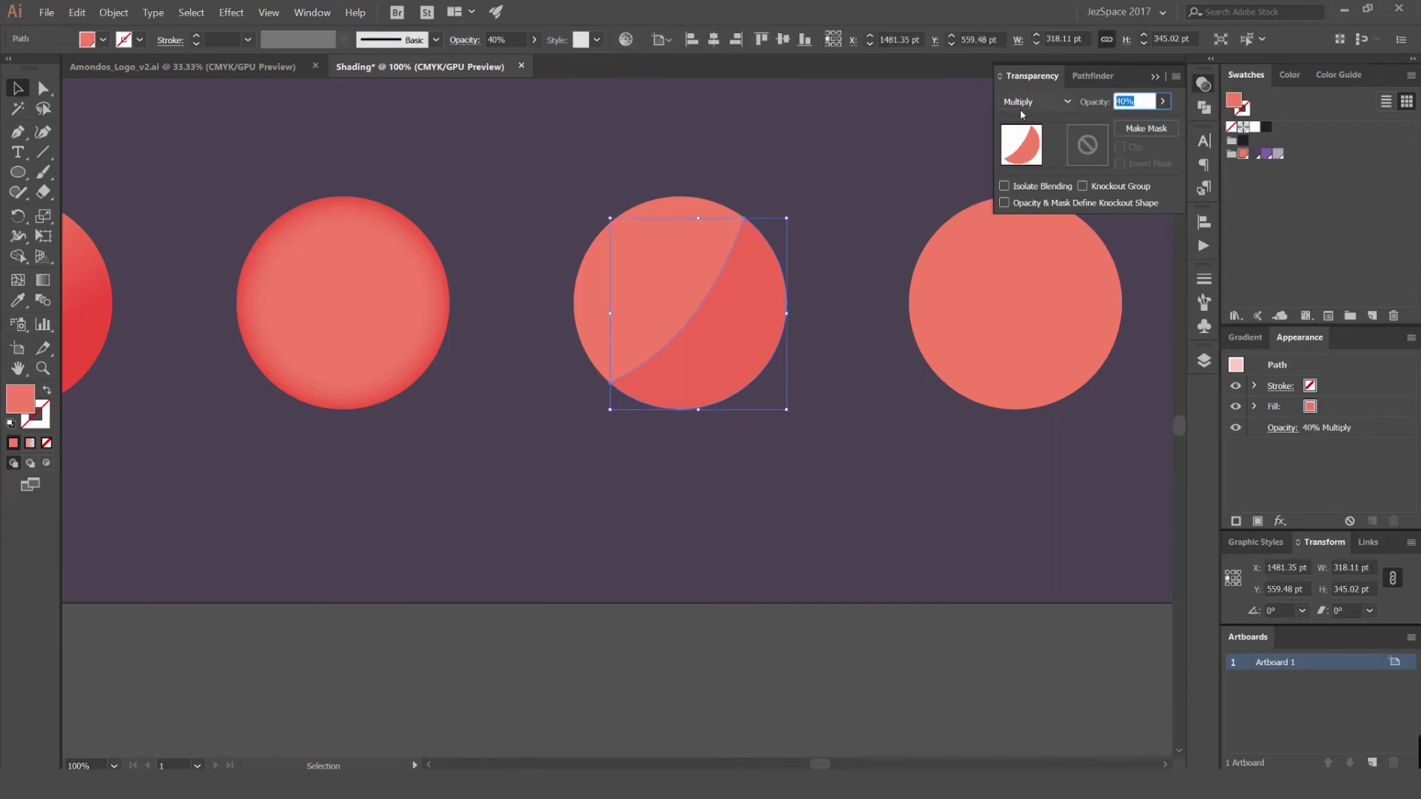
text(60)
key(Return)
click(981, 124)
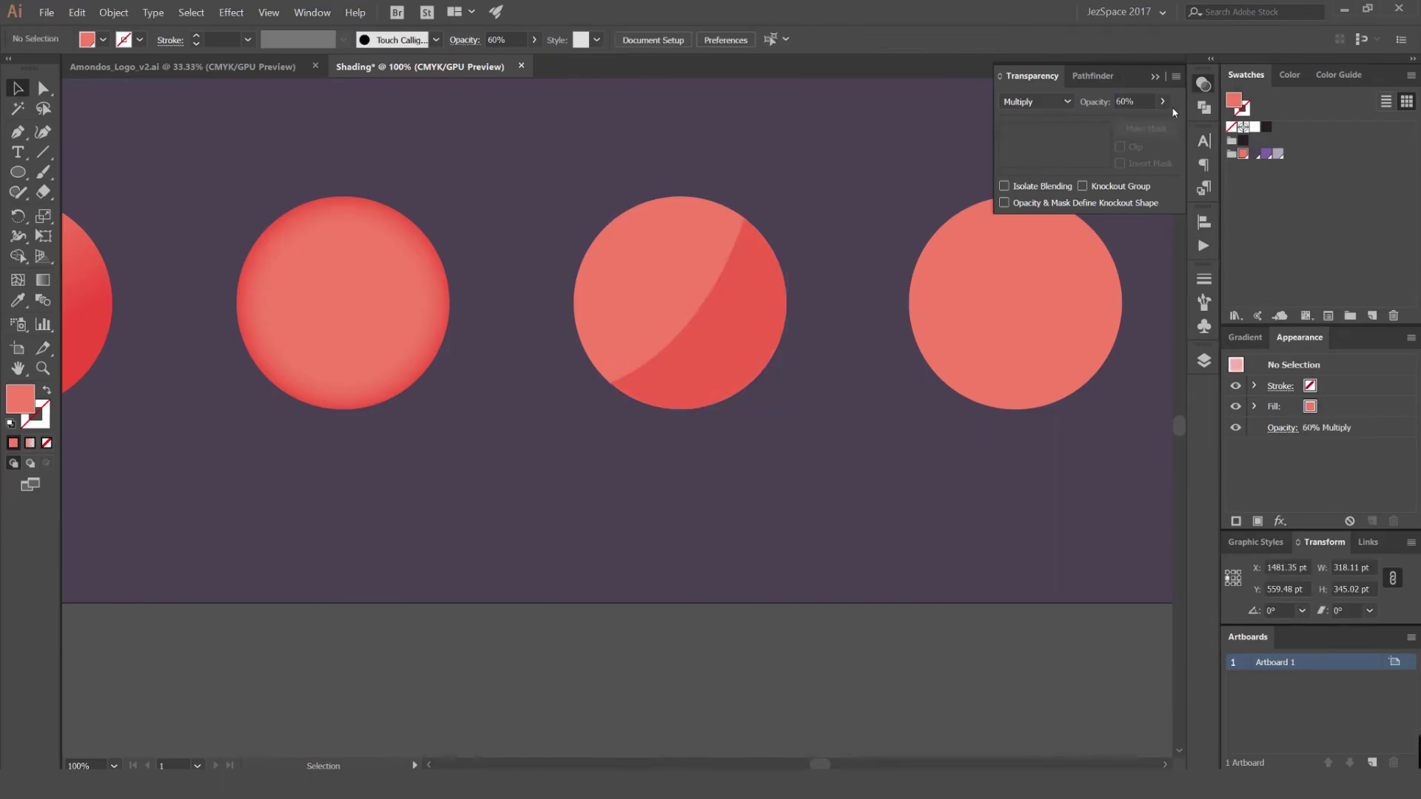
scroll(850, 171, down, 2)
scroll(735, 254, up, 2)
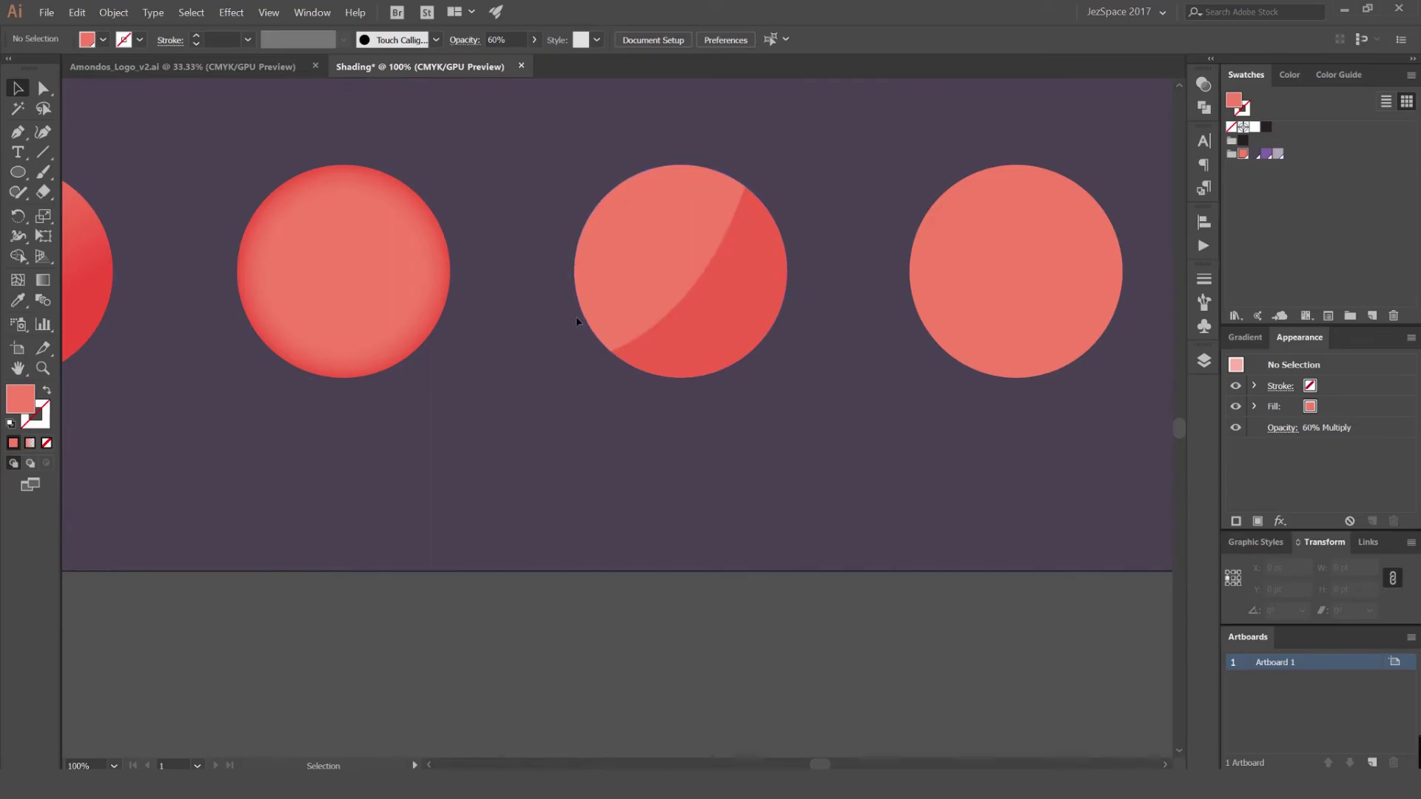
Duplicate the fourth circle straight down so that the copy overlaps the original's lower part
drag(856, 169, 672, 202)
scroll(494, 242, down, 2)
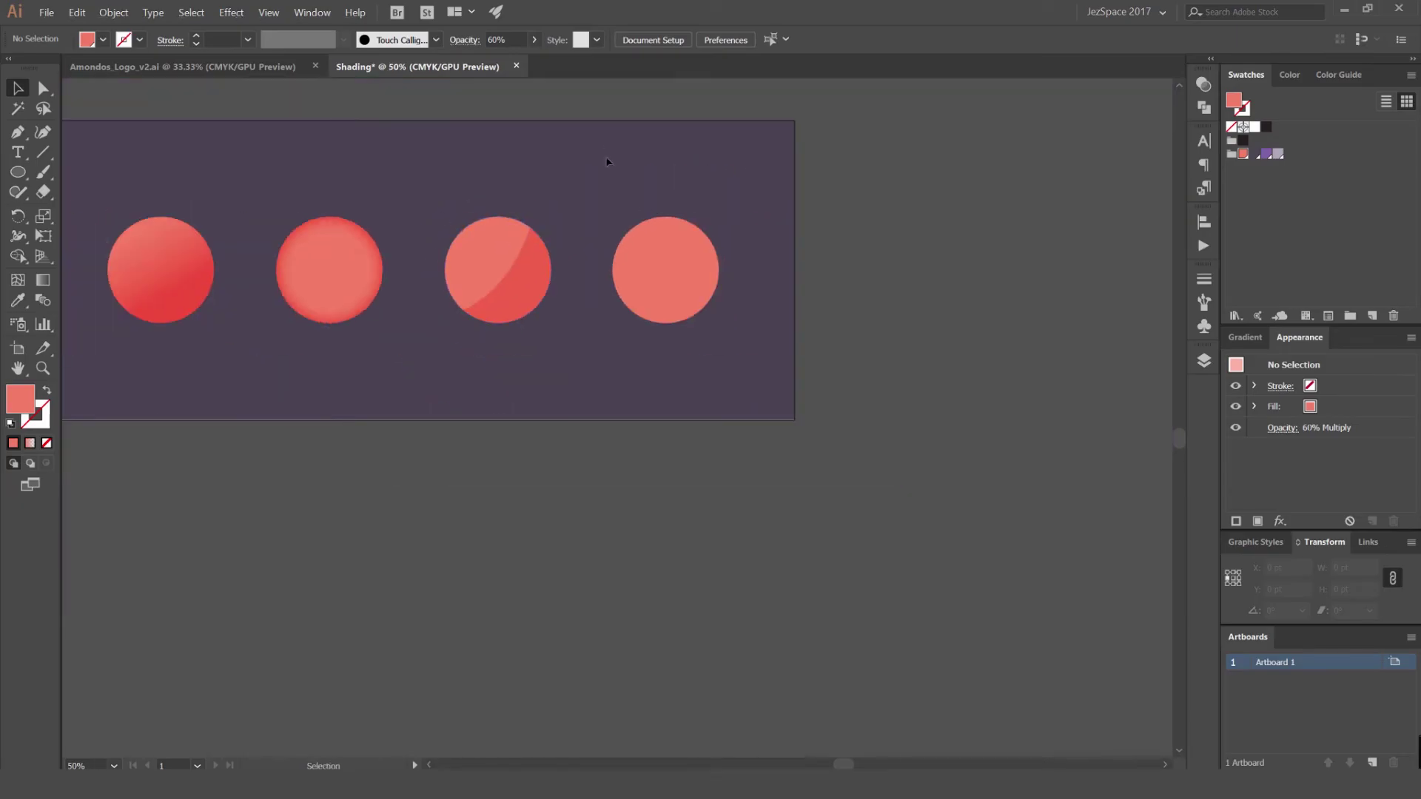
drag(607, 161, 730, 225)
scroll(789, 263, up, 1)
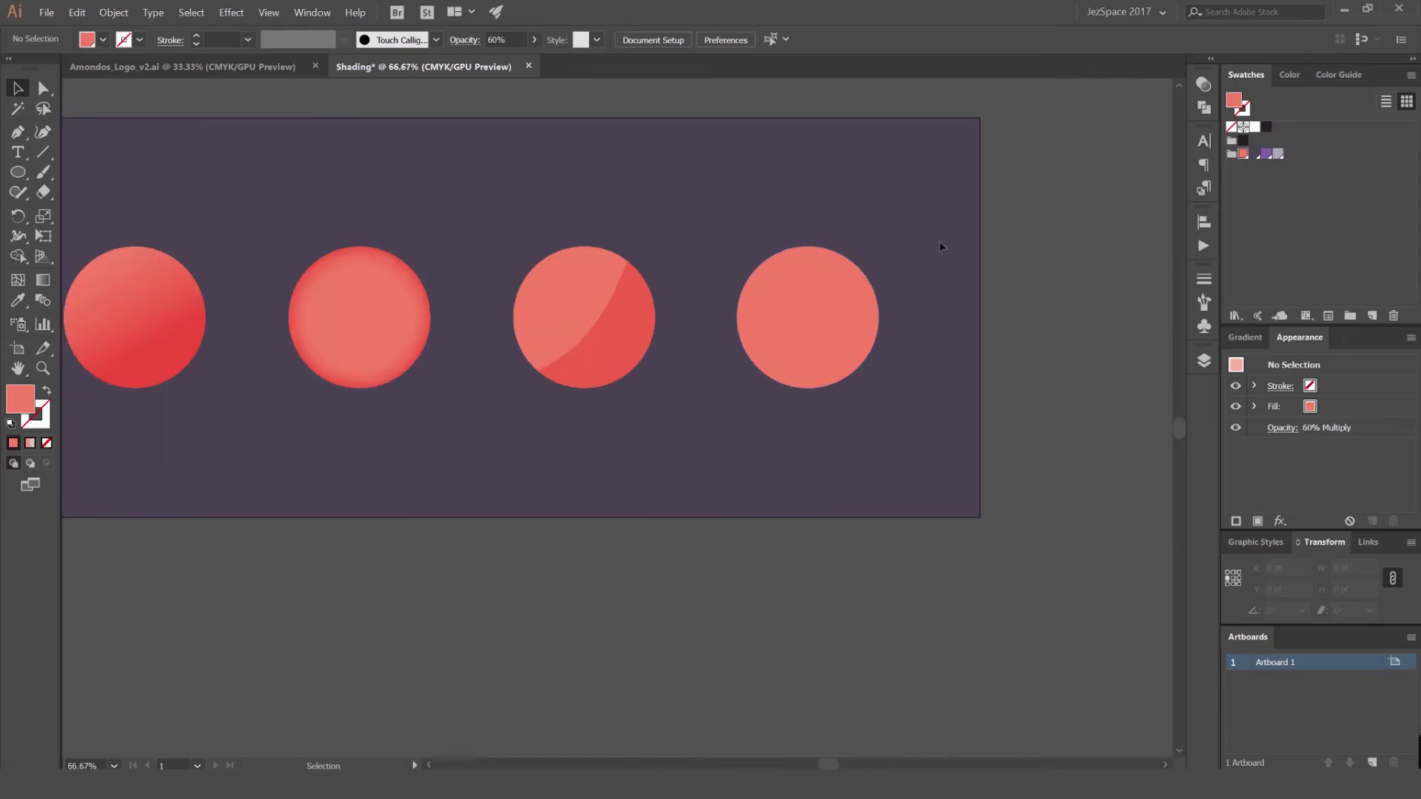
drag(858, 248, 787, 259)
scroll(786, 259, up, 2)
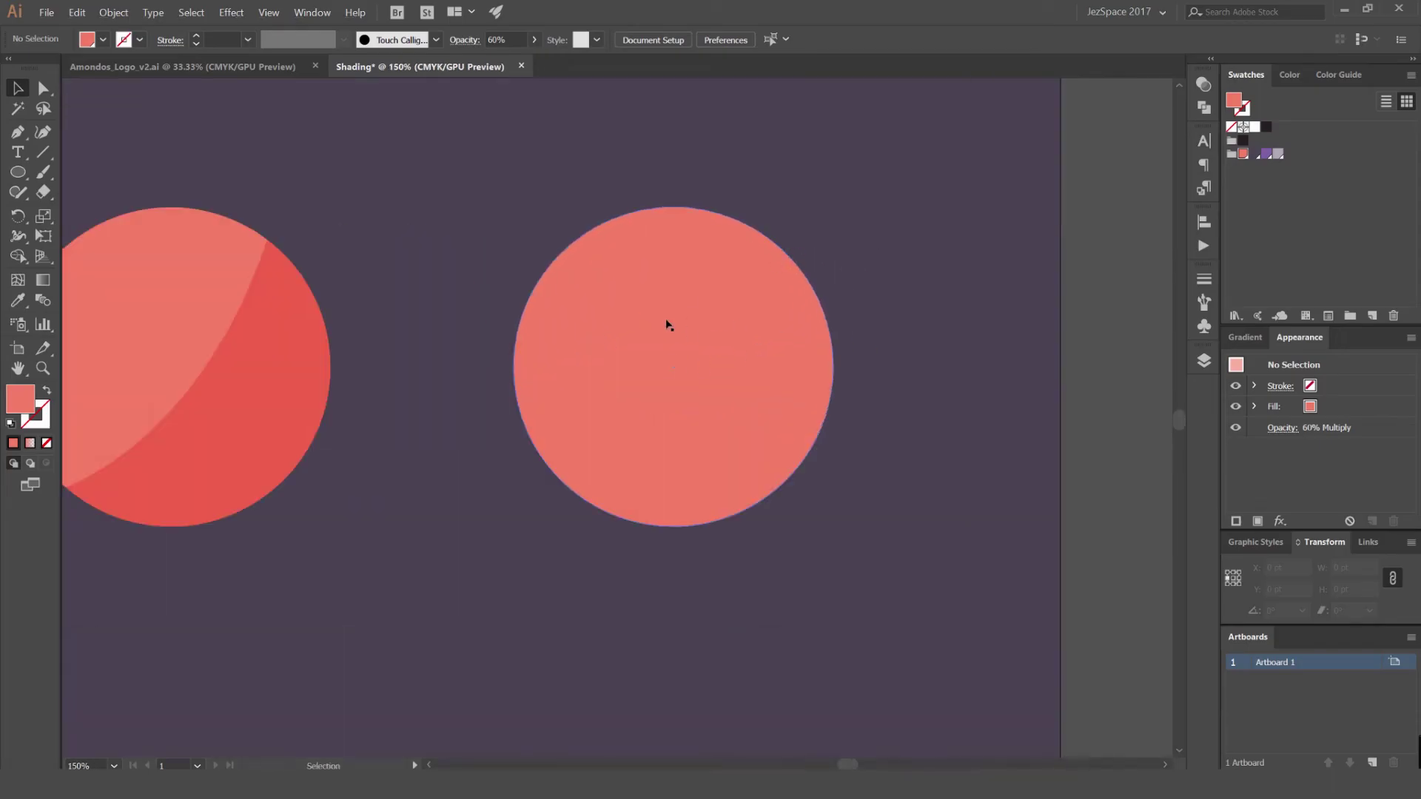
scroll(621, 400, down, 1)
scroll(670, 438, down, 2)
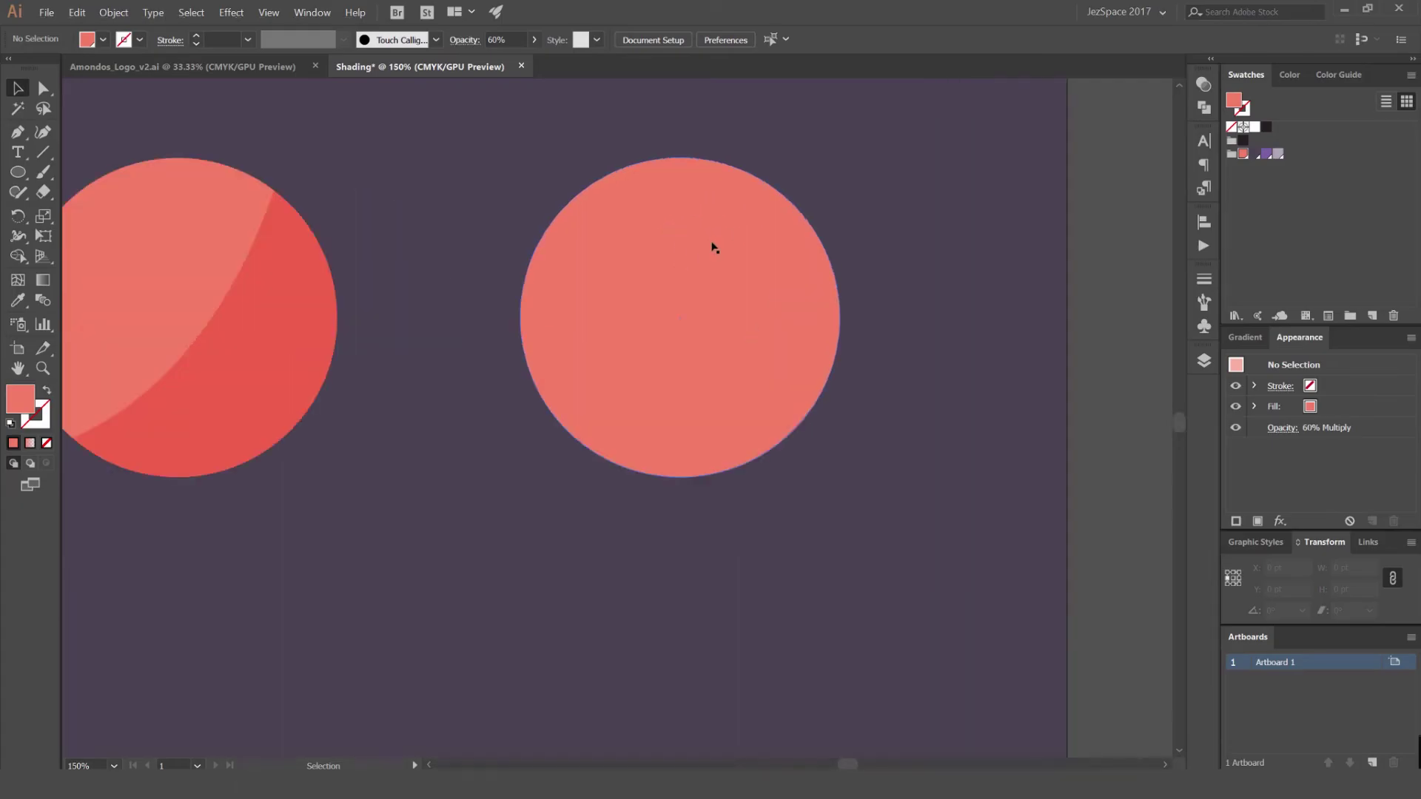
scroll(675, 258, up, 1)
drag(739, 216, 699, 464)
scroll(716, 439, down, 1)
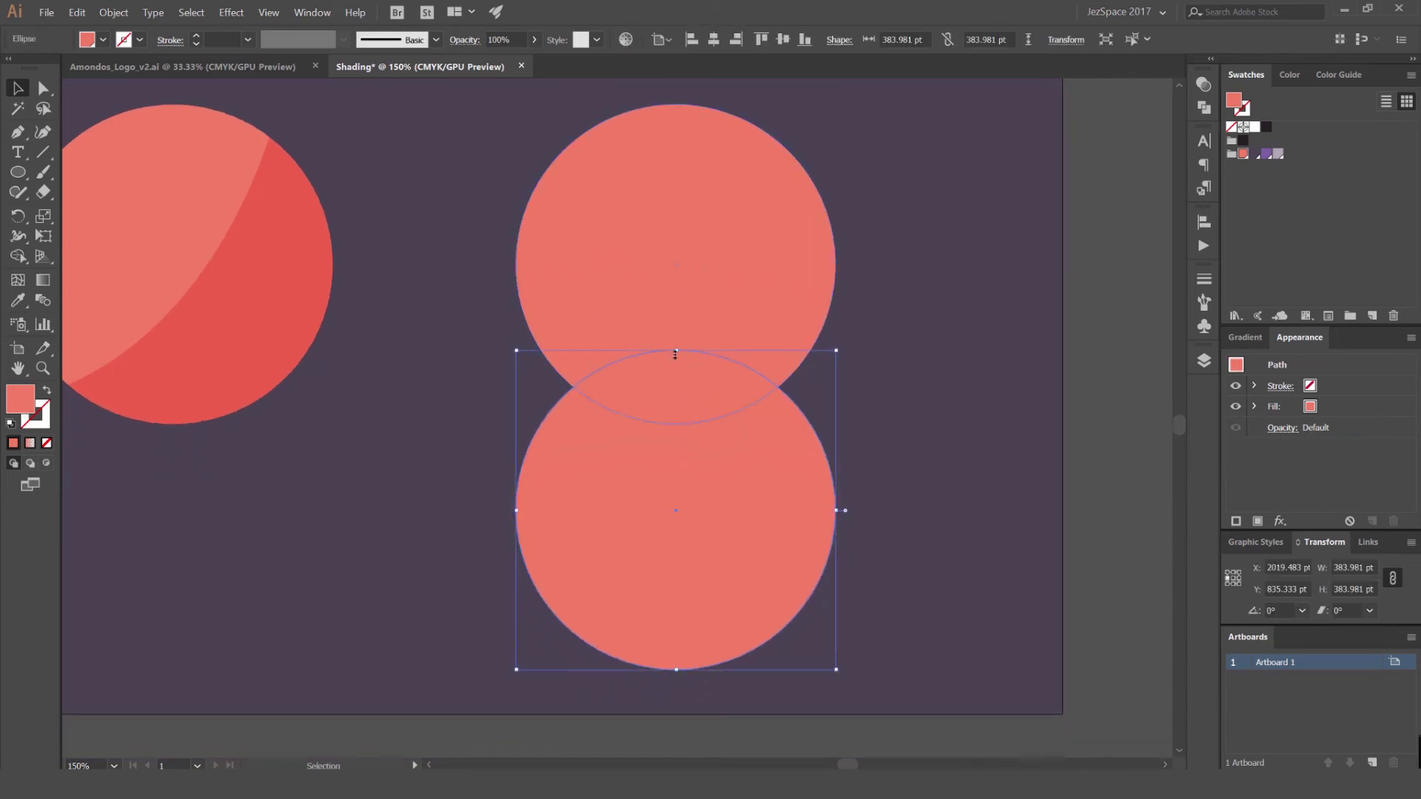
Flatten the duplicated circle into a thin ellipse about 33 pt high beneath the fourth circle
scroll(676, 365, up, 1)
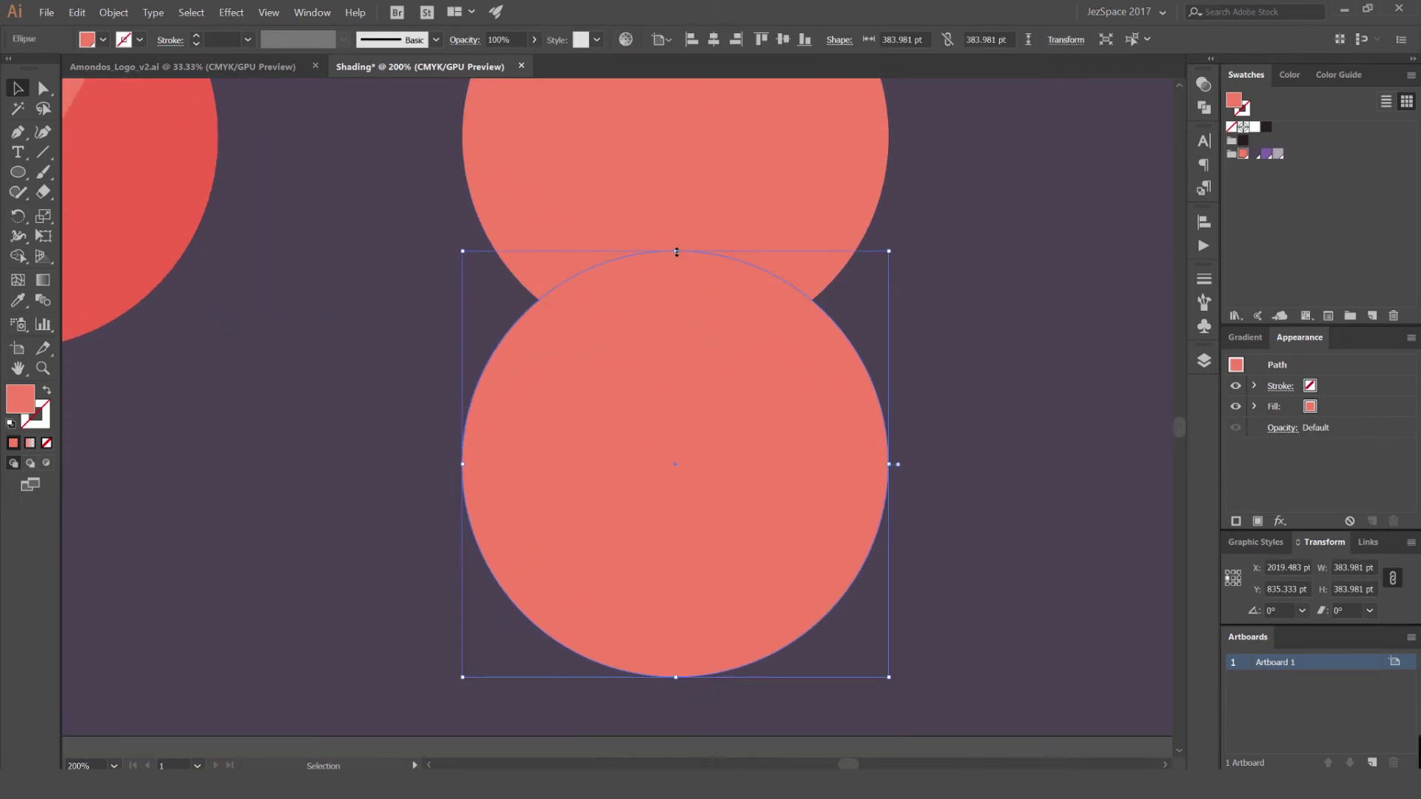
drag(674, 252, 771, 452)
click(915, 384)
click(930, 378)
scroll(929, 379, down, 3)
scroll(935, 366, up, 2)
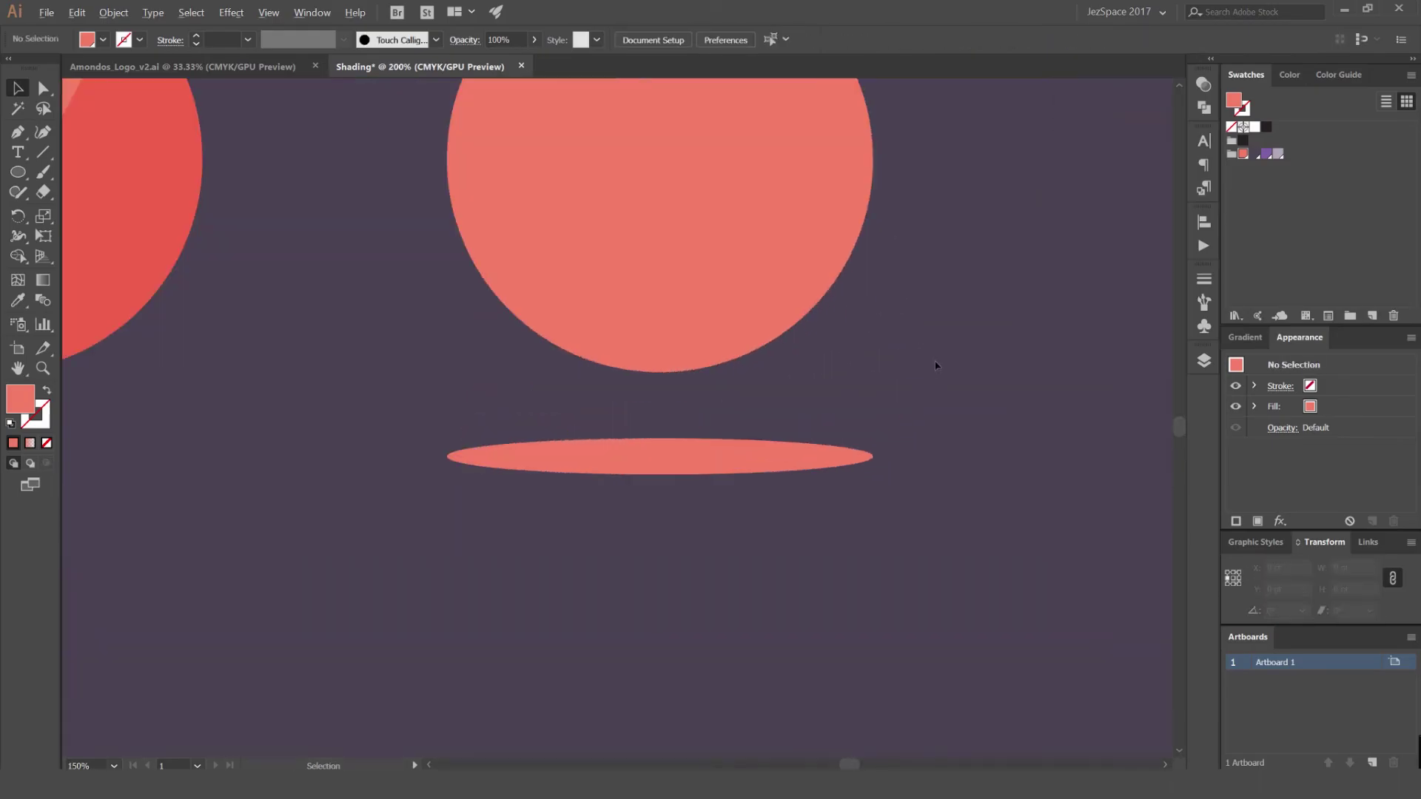
Narrow the flat ellipse symmetrically about its centre to about 268 pt wide
click(853, 451)
drag(874, 457, 809, 456)
click(888, 441)
scroll(888, 441, down, 3)
scroll(821, 419, up, 2)
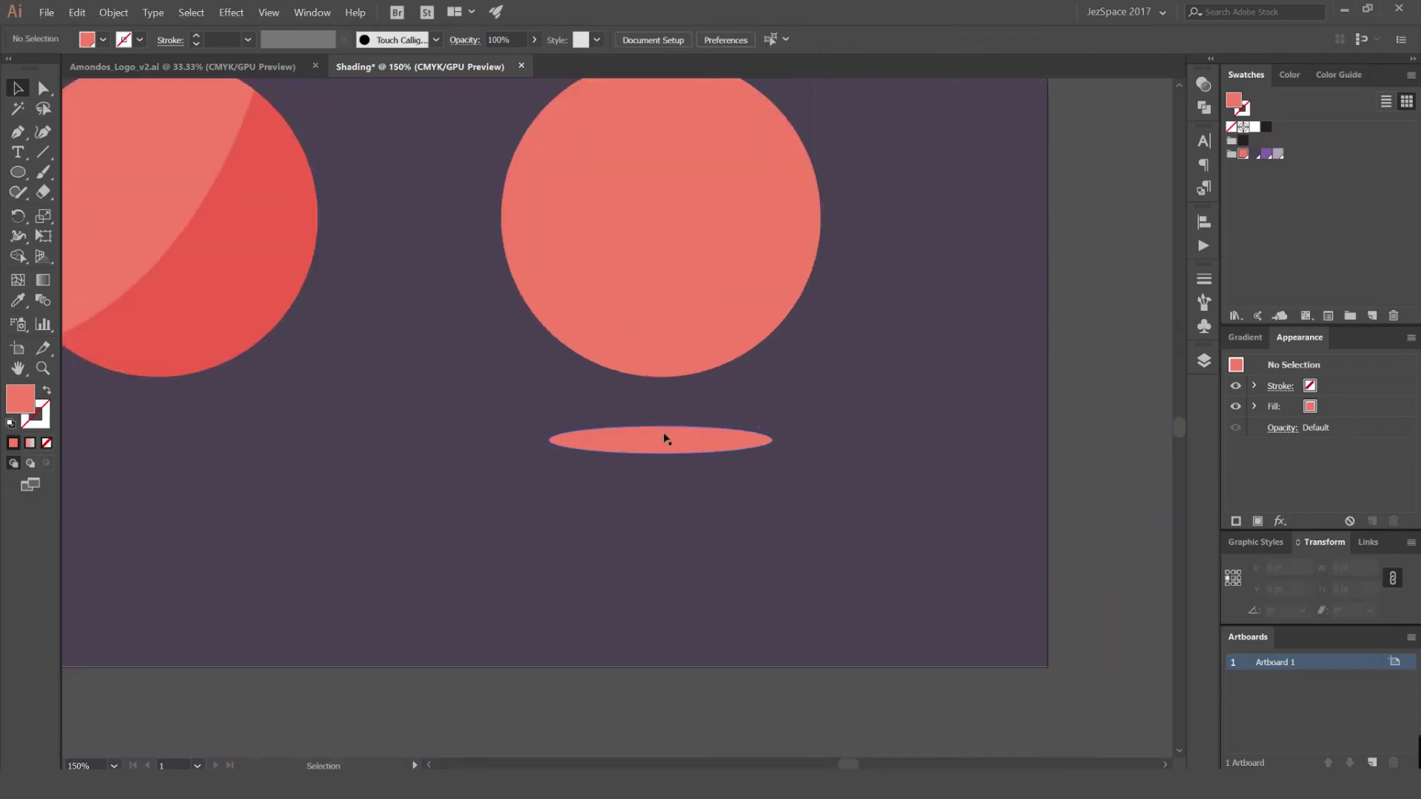
Fill the flat ellipse beneath the fourth circle with the dark purple-grey swatch used for the background
click(664, 440)
scroll(709, 372, up, 1)
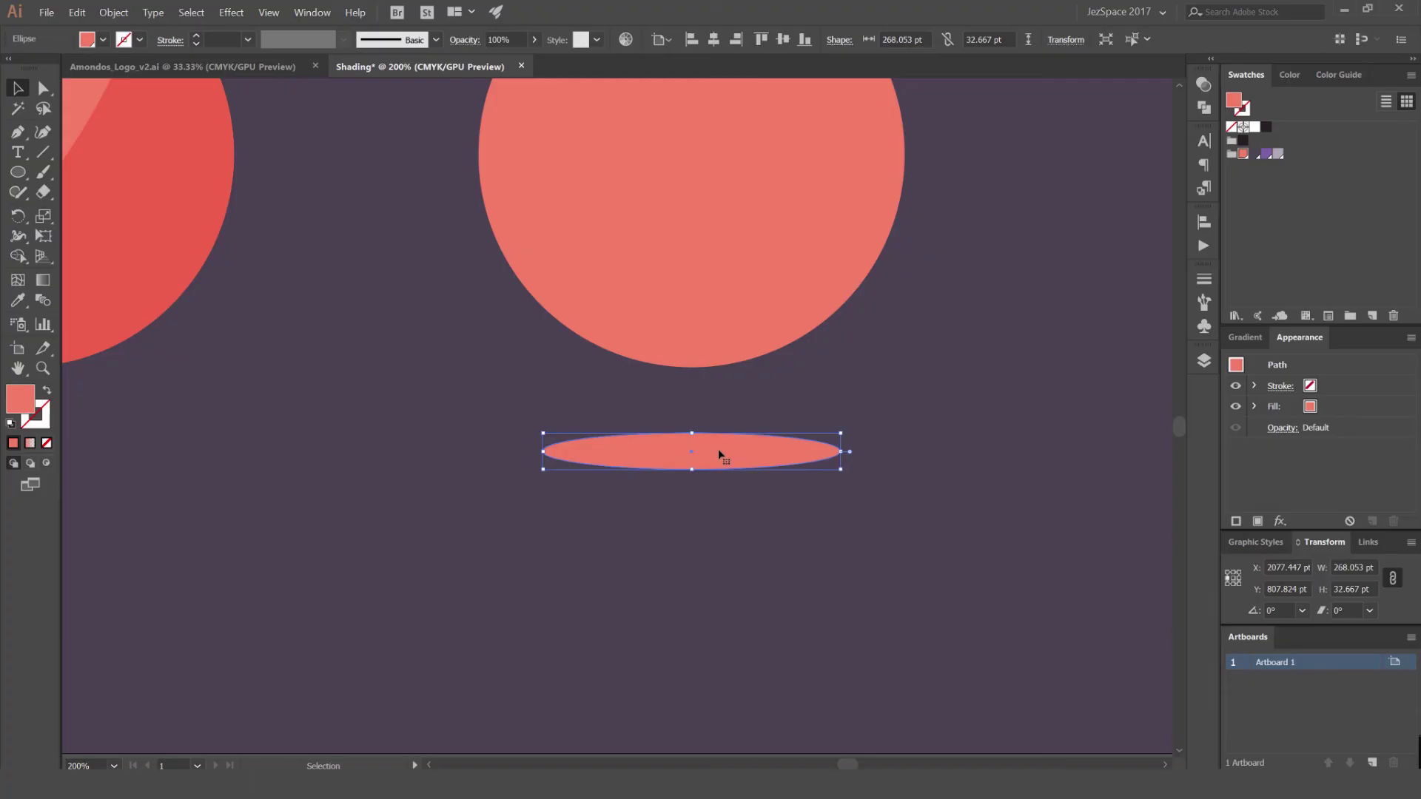
click(1258, 157)
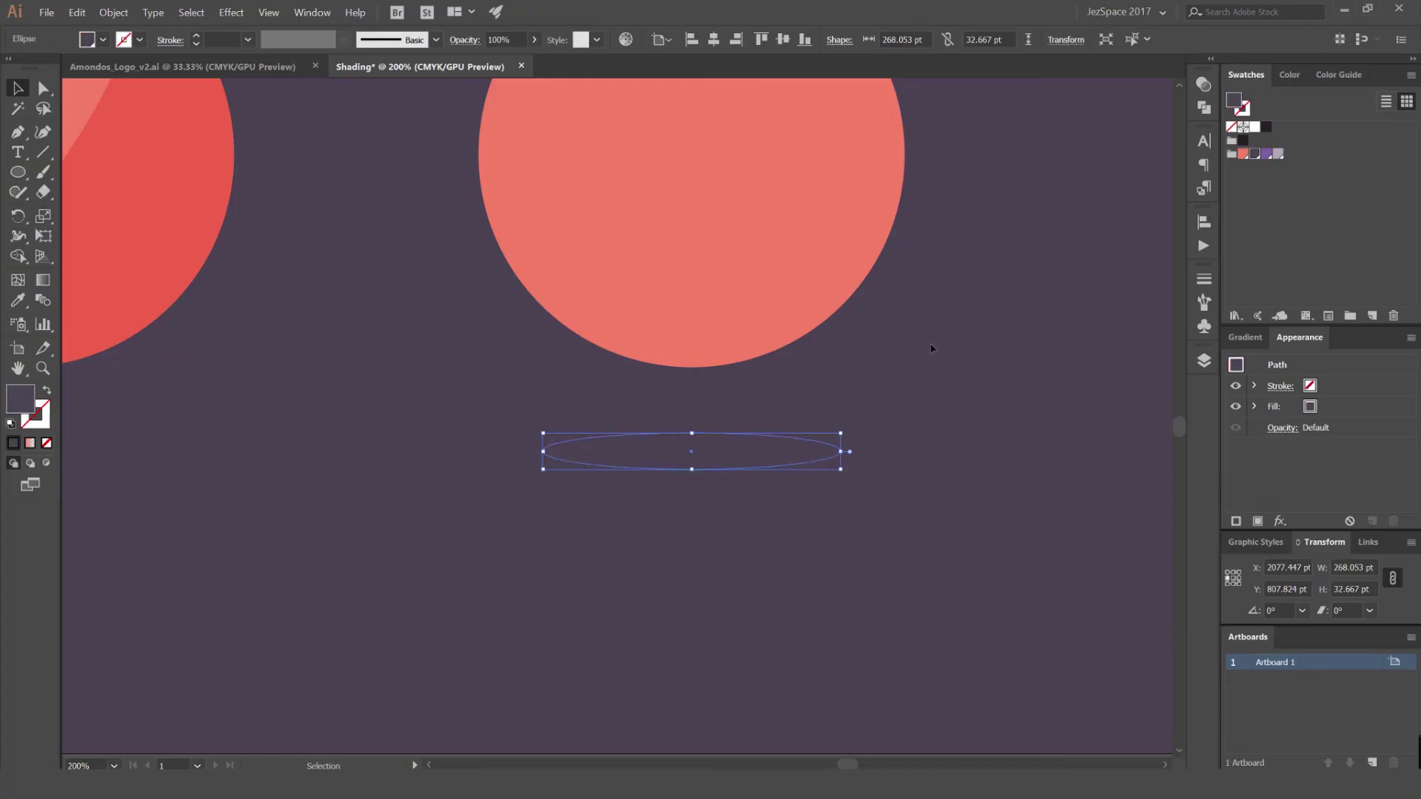
click(842, 424)
click(762, 466)
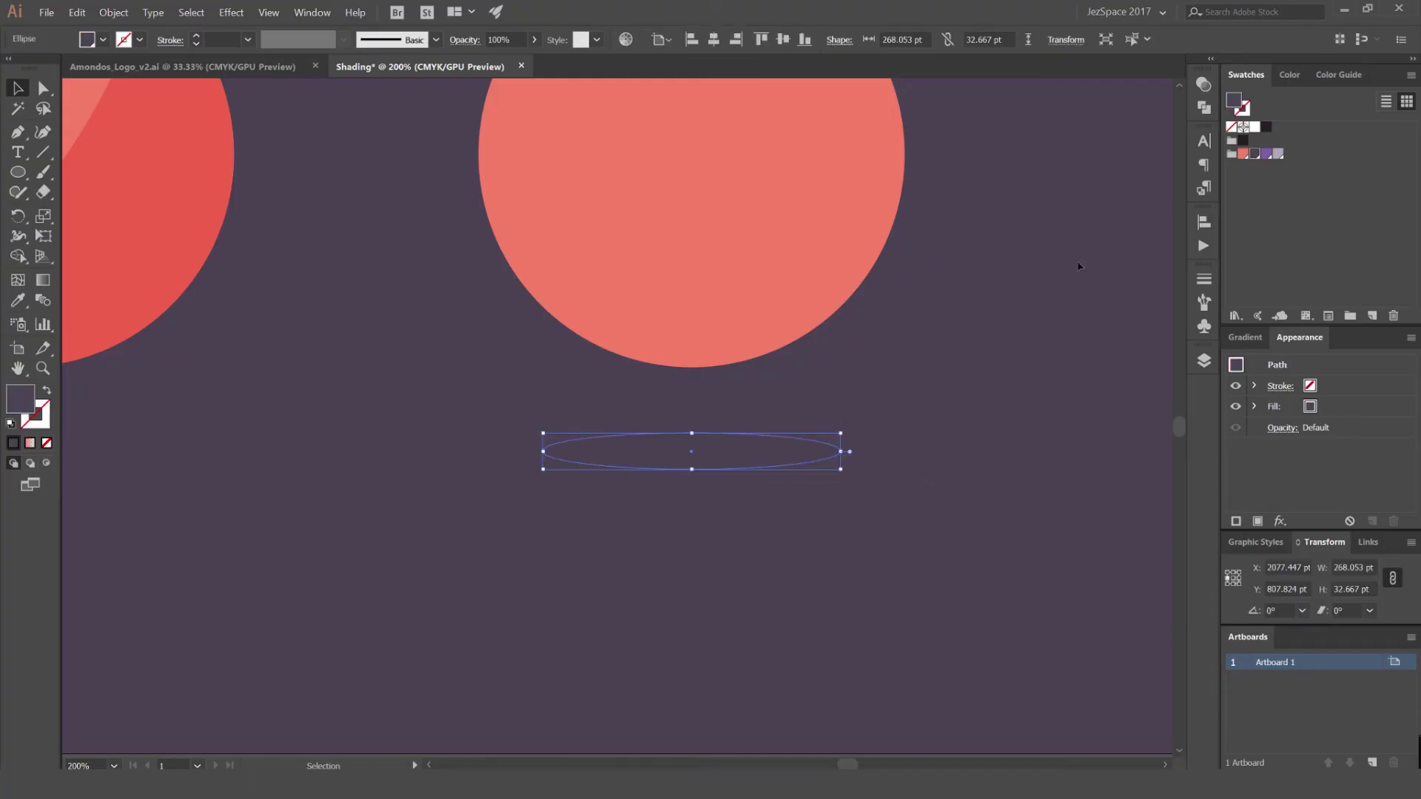
Set the blending mode of the flat shadow ellipse to Multiply, then deselect it
click(1203, 84)
click(1036, 101)
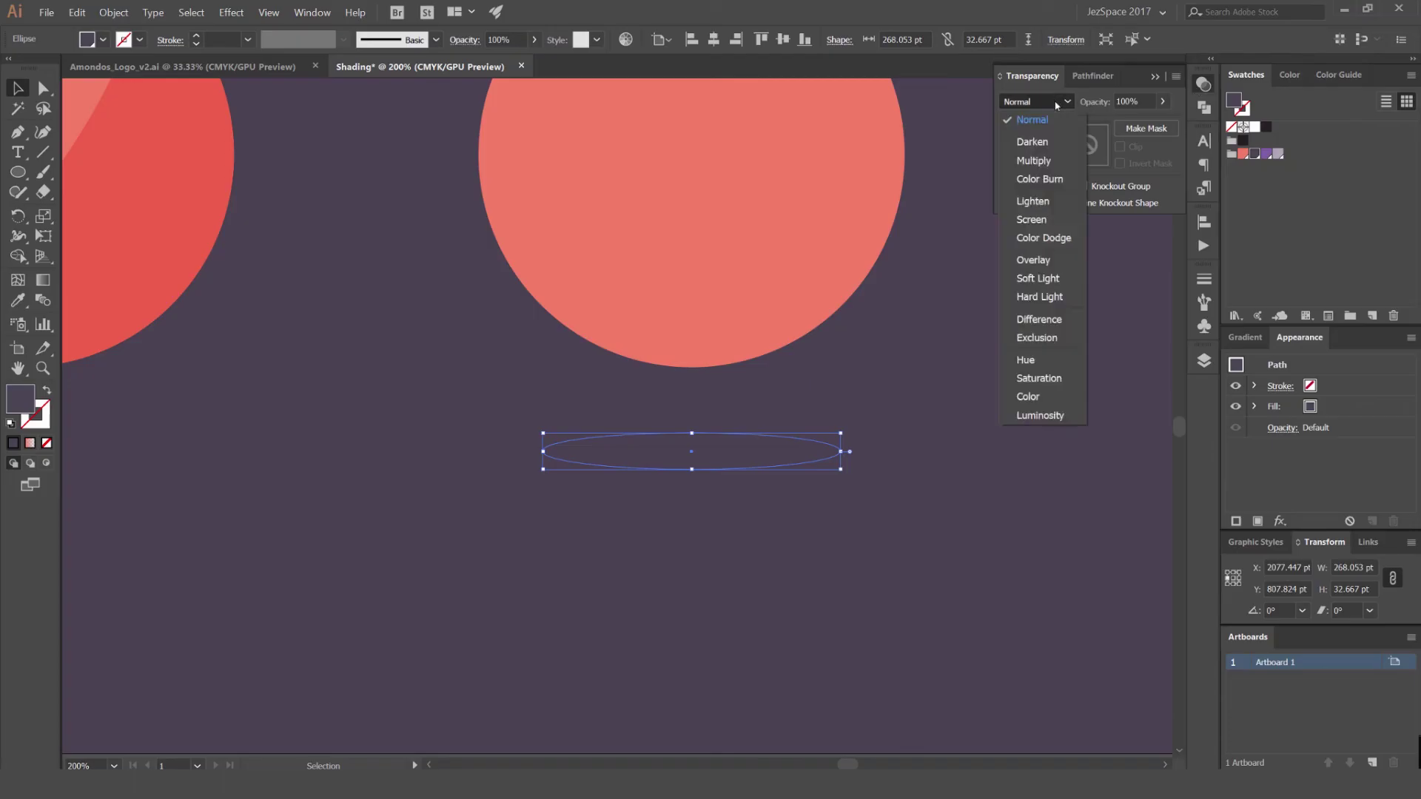
click(1053, 160)
click(961, 305)
Examine the fourth circle's shadow ellipse up close and together with the other three shaded circles
scroll(961, 306, down, 3)
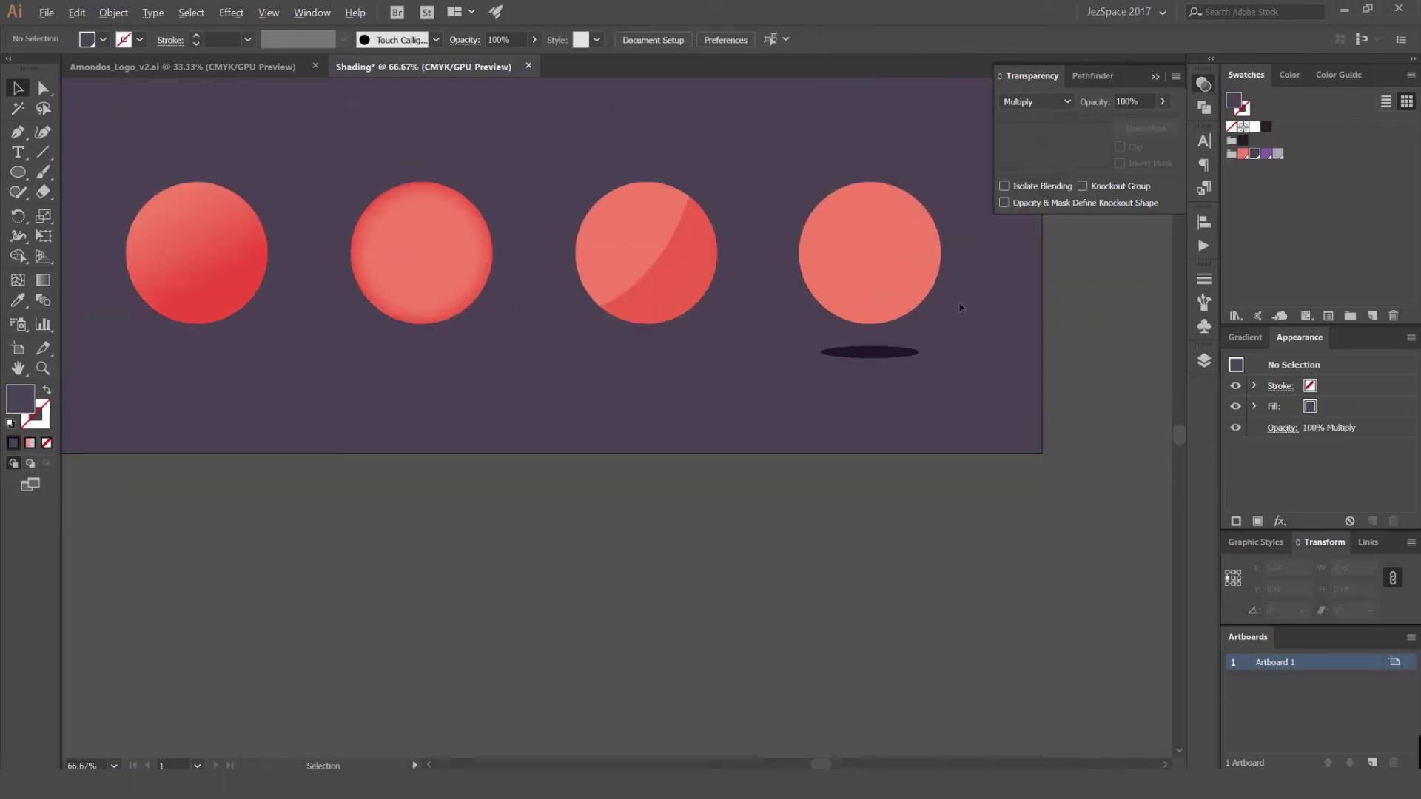
drag(961, 305, 749, 312)
scroll(748, 310, down, 2)
scroll(740, 355, up, 5)
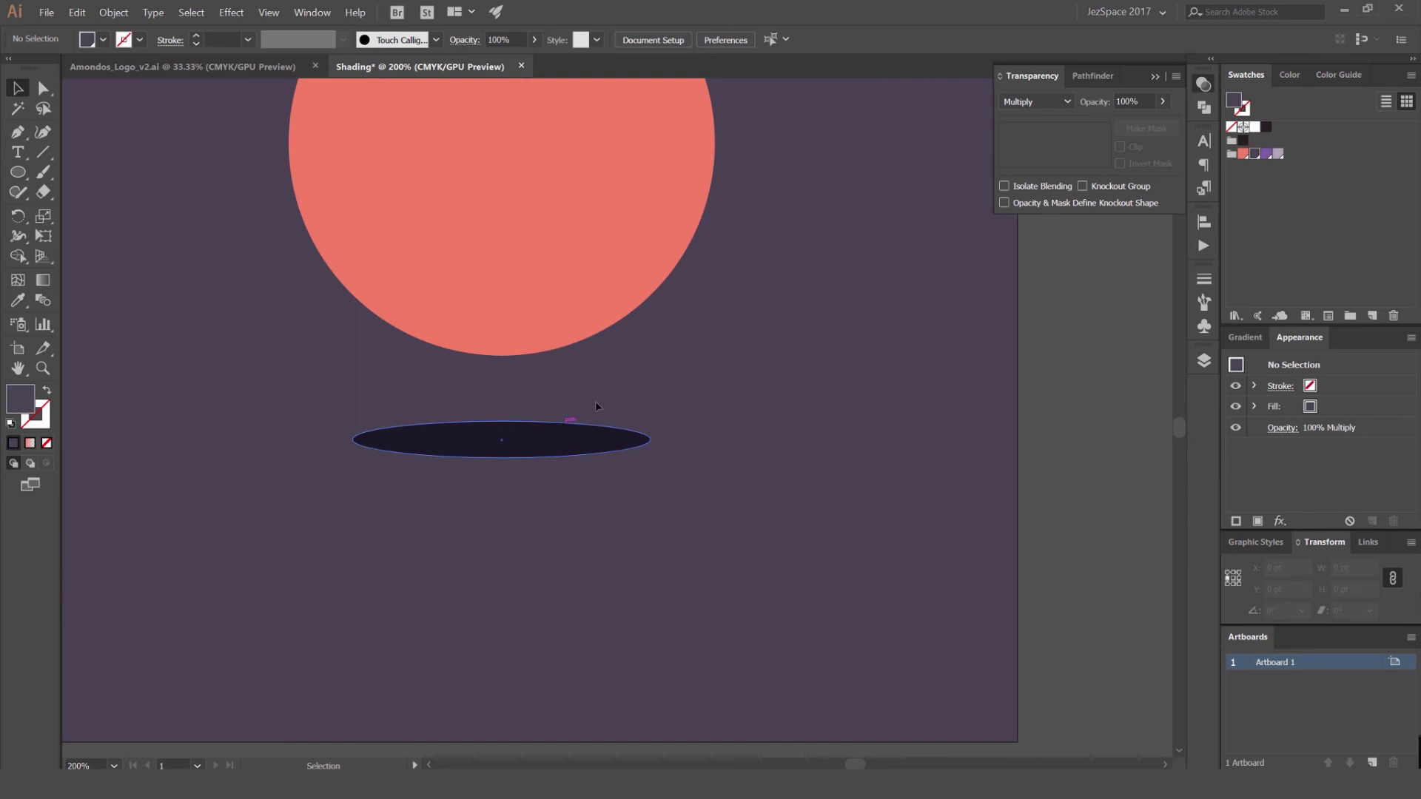
scroll(740, 437, down, 3)
scroll(962, 363, down, 2)
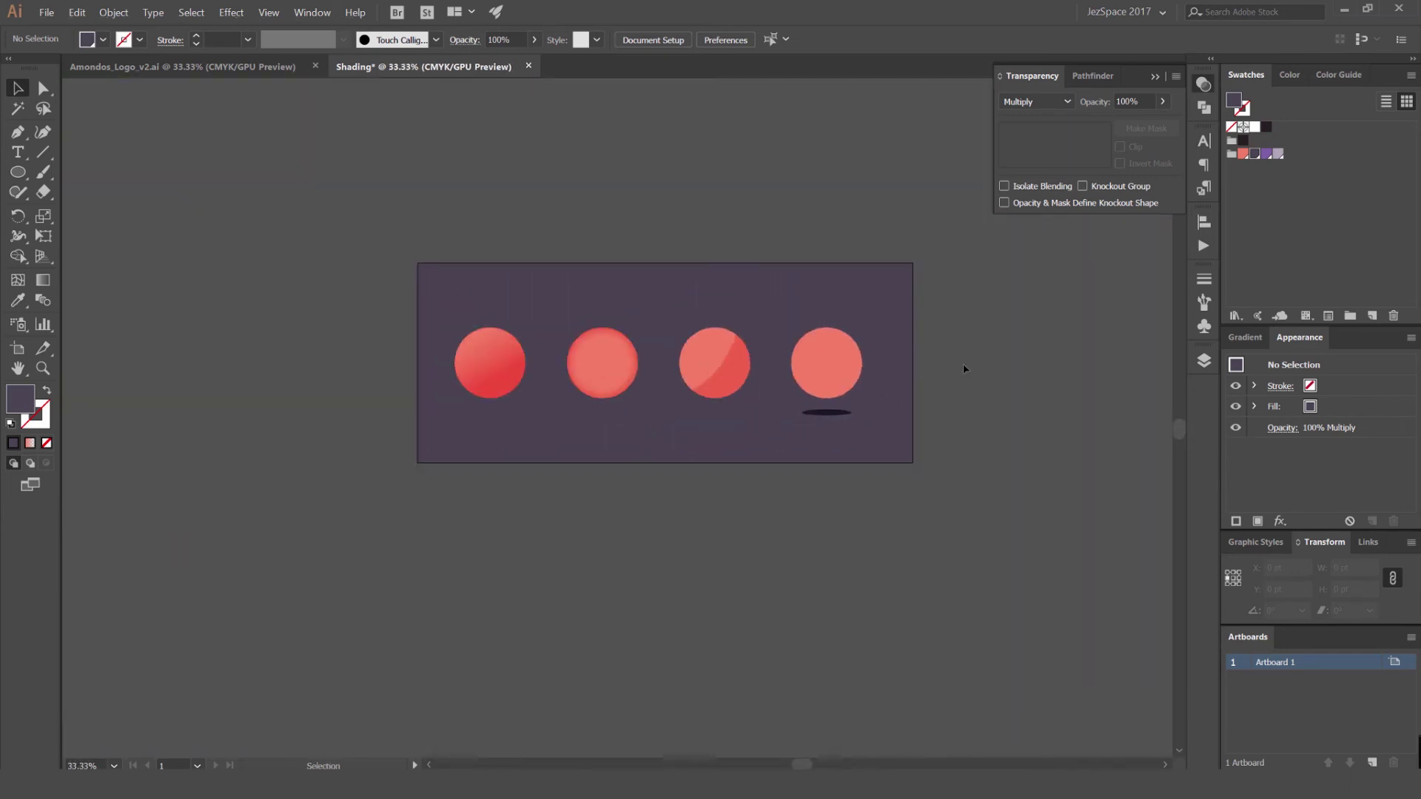
scroll(962, 384, up, 3)
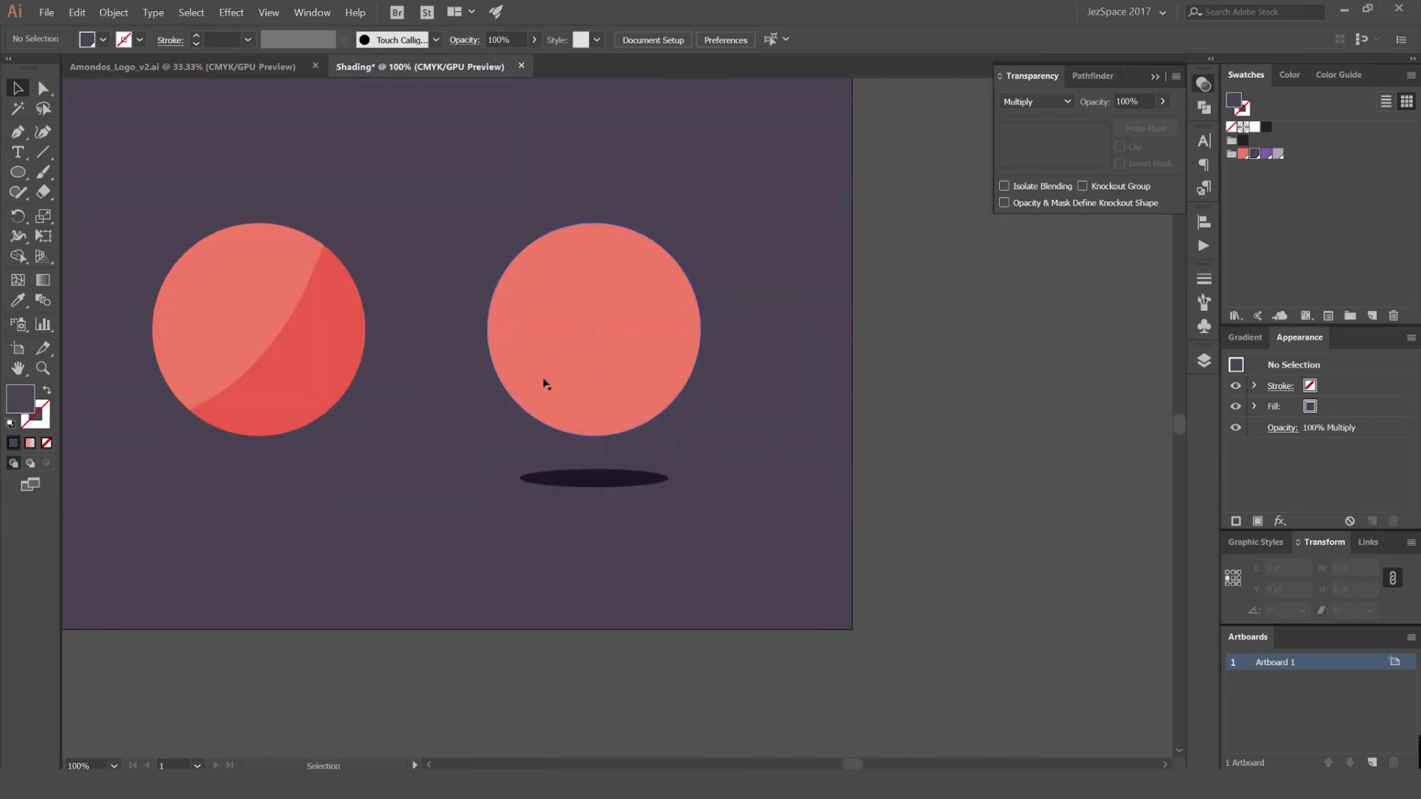
scroll(857, 315, up, 1)
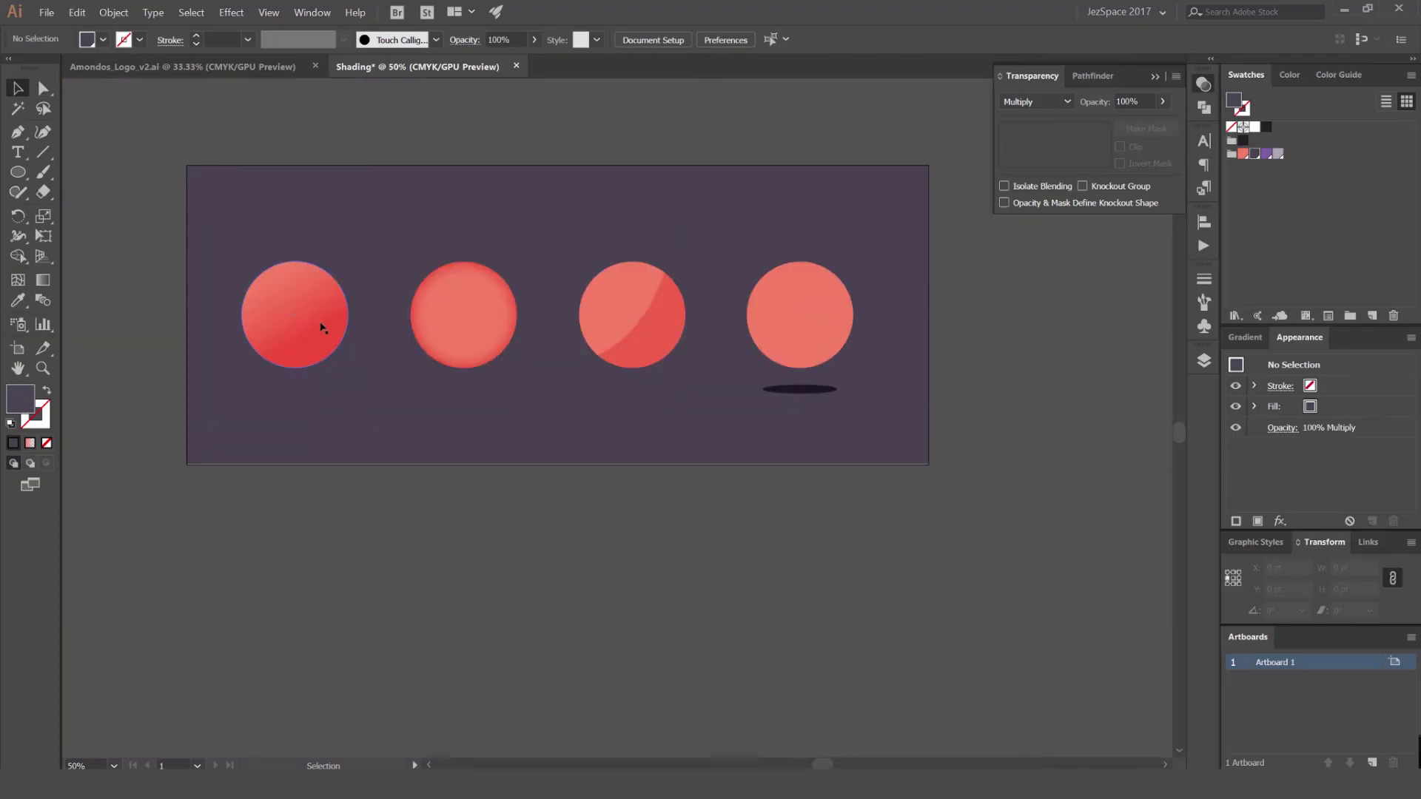
Duplicate the first circle's gradient overlay horizontally onto the fourth circle
drag(350, 323, 806, 310)
key(ctrl+plus)
key(ctrl+plus)
key(ctrl+plus)
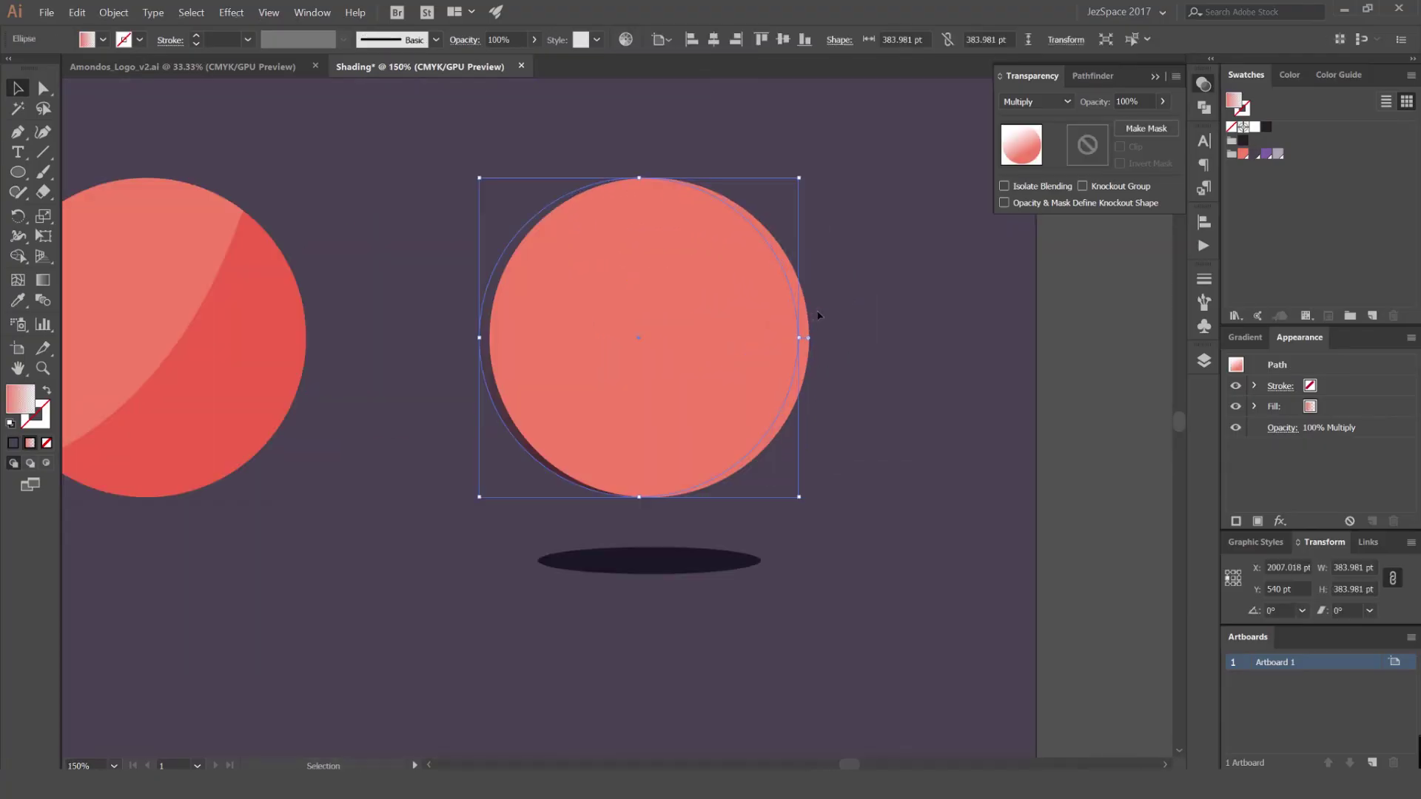
Nudge the copied gradient overlay sideways until it lines up exactly with the fourth circle
key(Right)
key(Right)
key(Right)
key(Right)
key(Right)
key(Right)
key(Right)
key(Right)
key(Right)
key(Right)
key(Right)
key(Right)
key(Right)
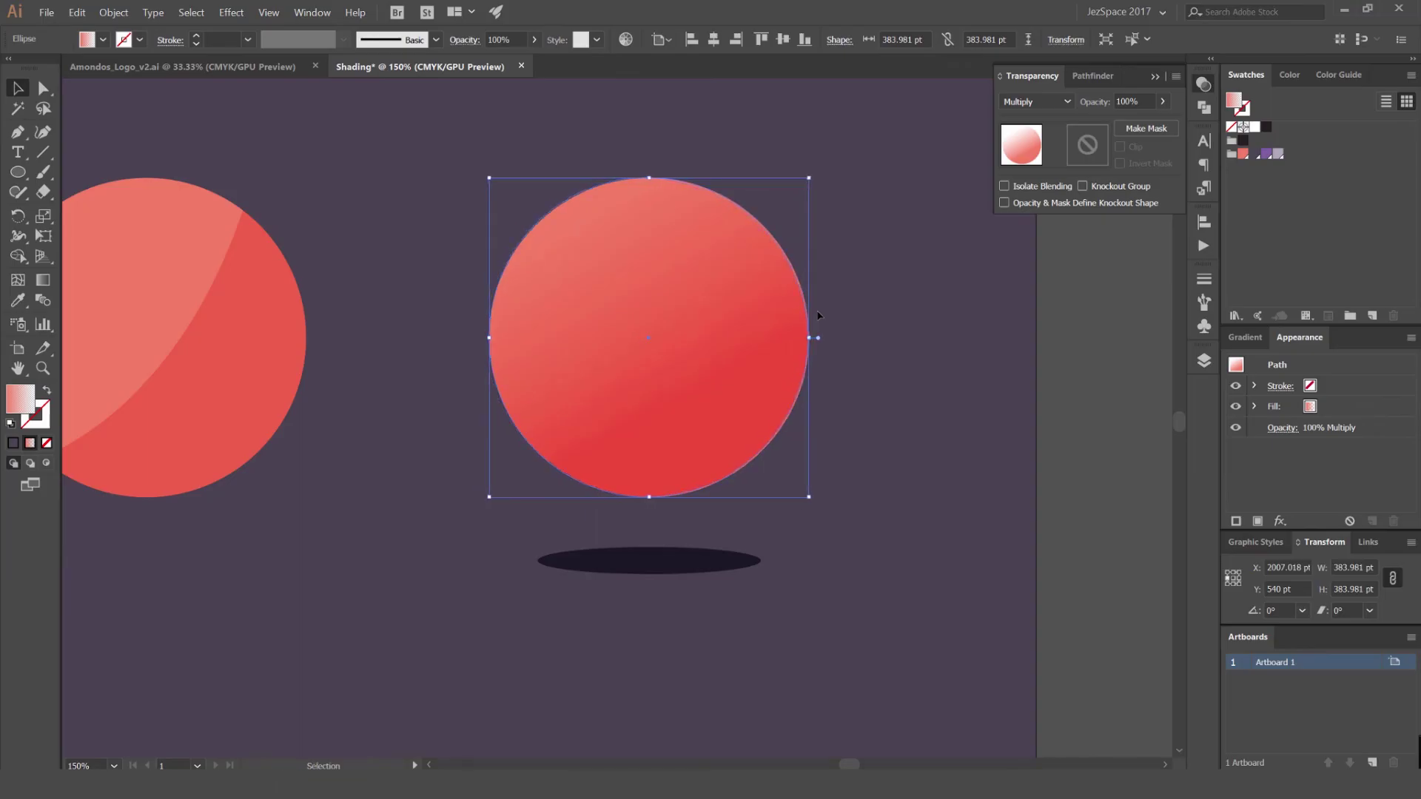
Set the angle of the copied overlay's linear gradient to 90° and deselect the overlay
click(1246, 337)
click(1313, 406)
text(90)
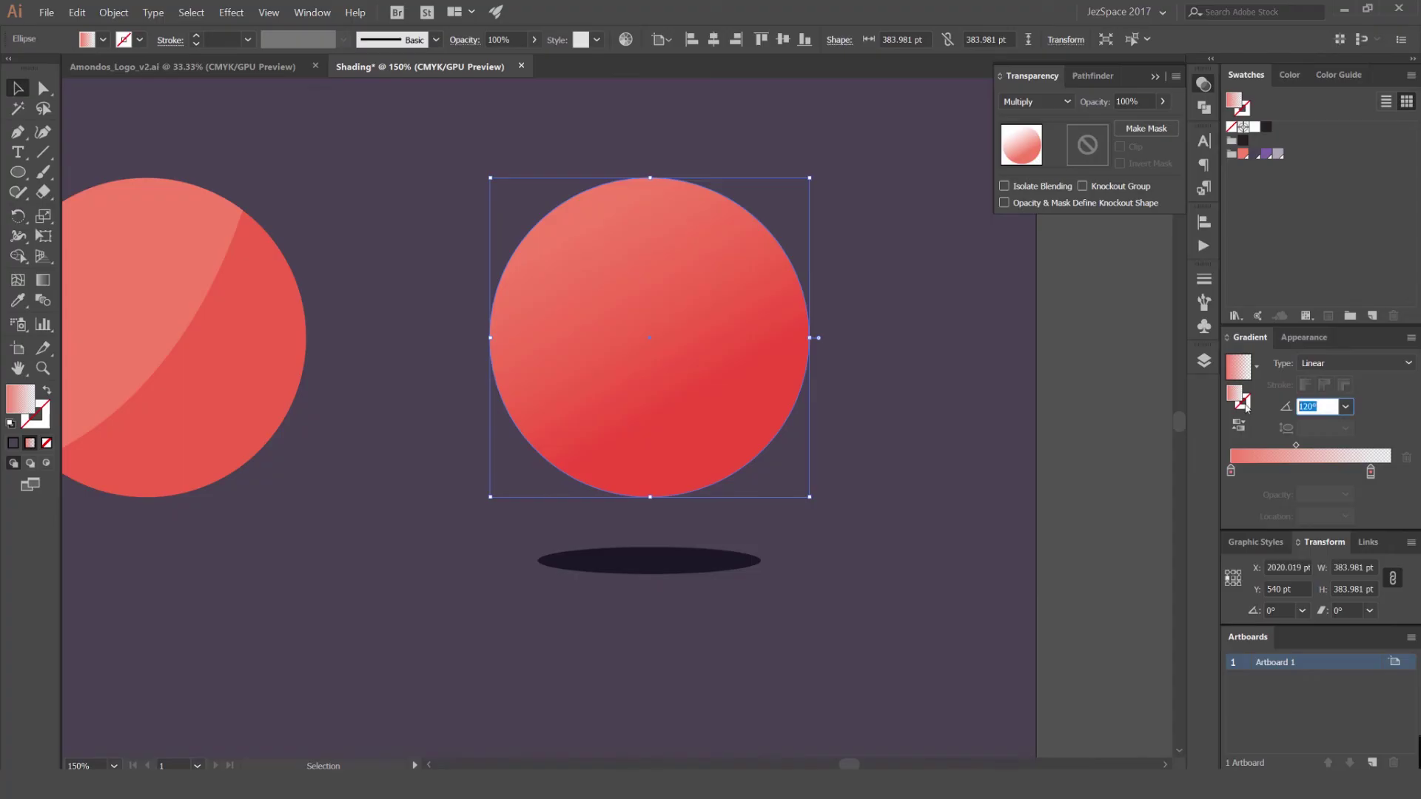
key(Return)
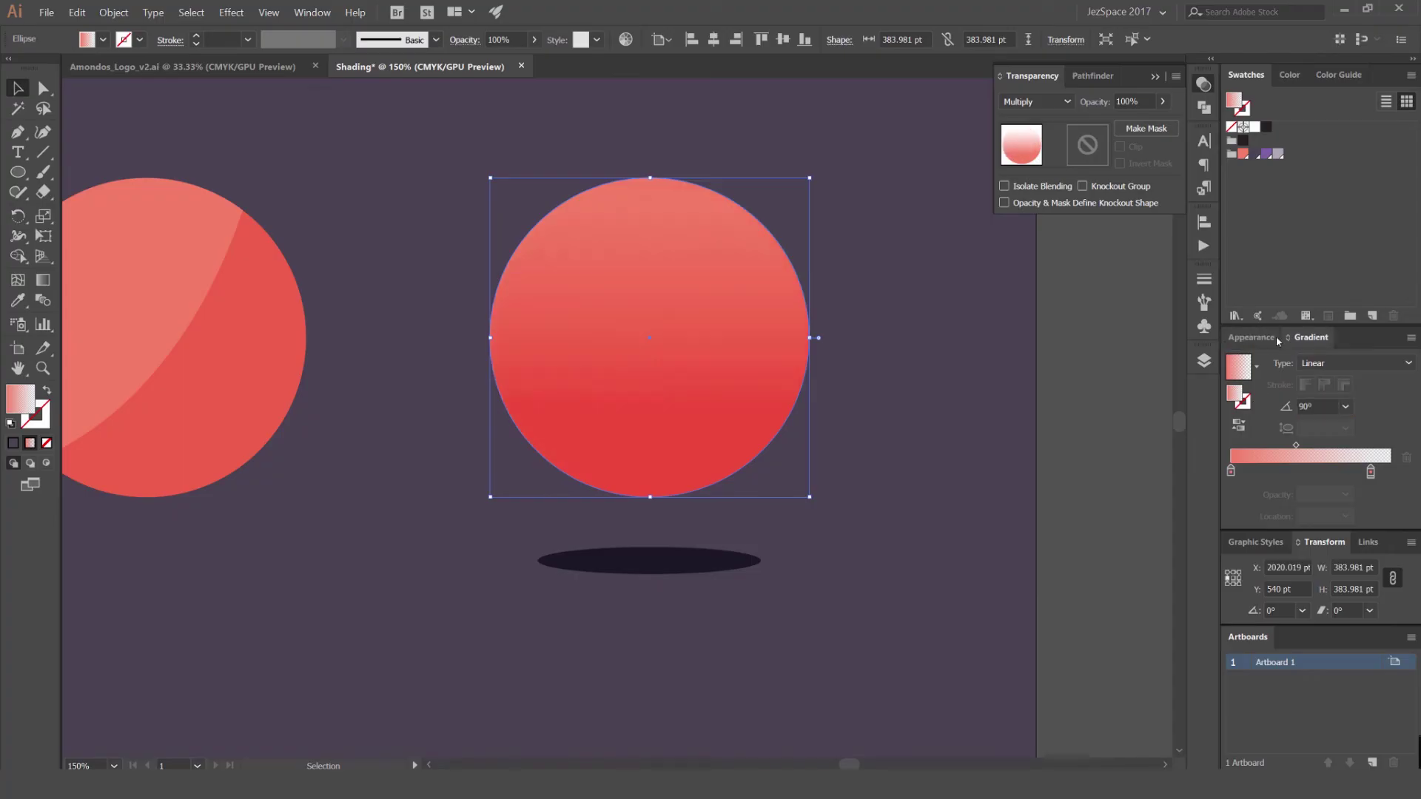
click(797, 242)
Examine how the vertical gradient shading on the fourth circle works with the shadow beneath it
scroll(849, 260, down, 2)
scroll(818, 266, up, 1)
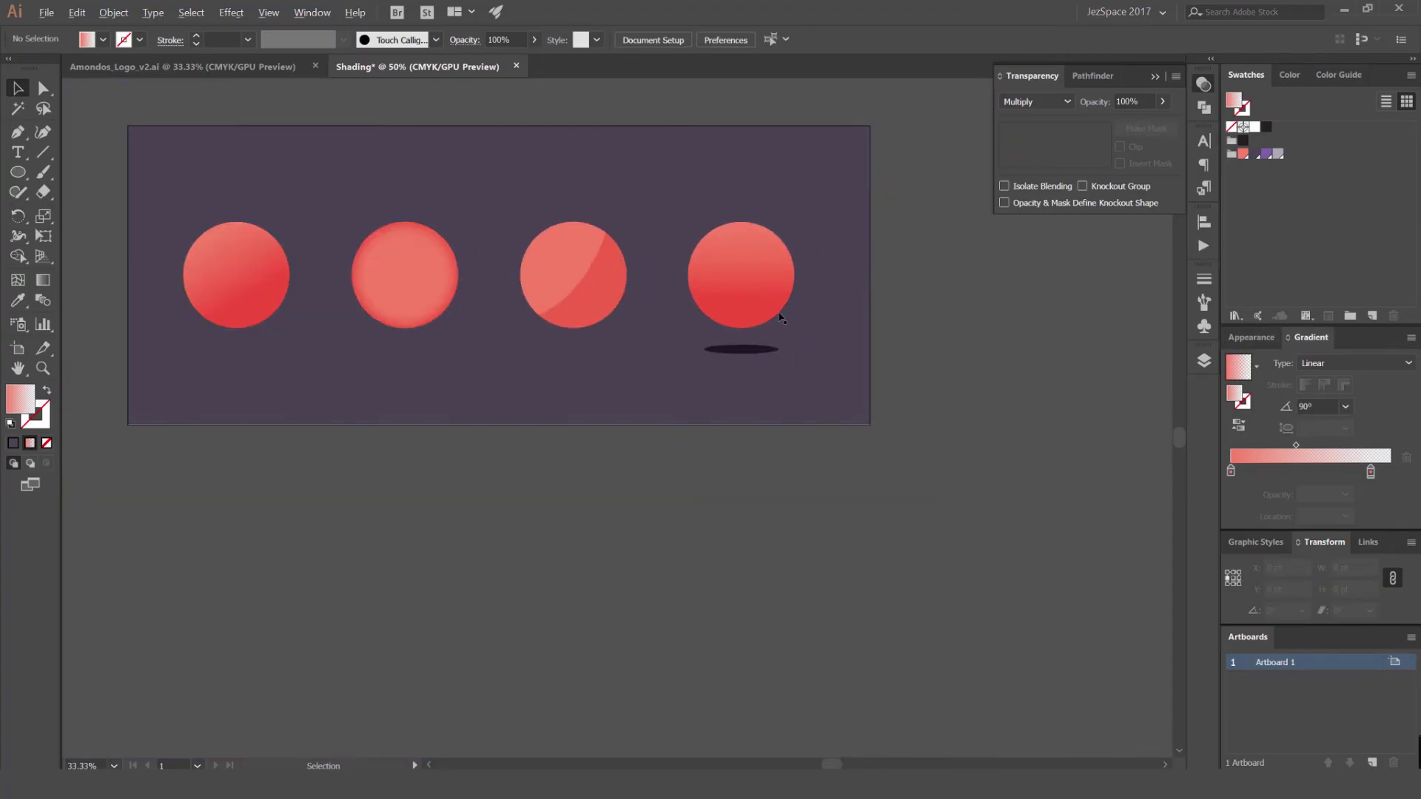
scroll(837, 320, down, 1)
scroll(784, 315, up, 1)
mouse_move(784, 314)
mouse_down()
mouse_move(889, 302)
mouse_move(811, 310)
mouse_up()
key(ctrl+z)
scroll(957, 307, down, 2)
scroll(976, 295, up, 3)
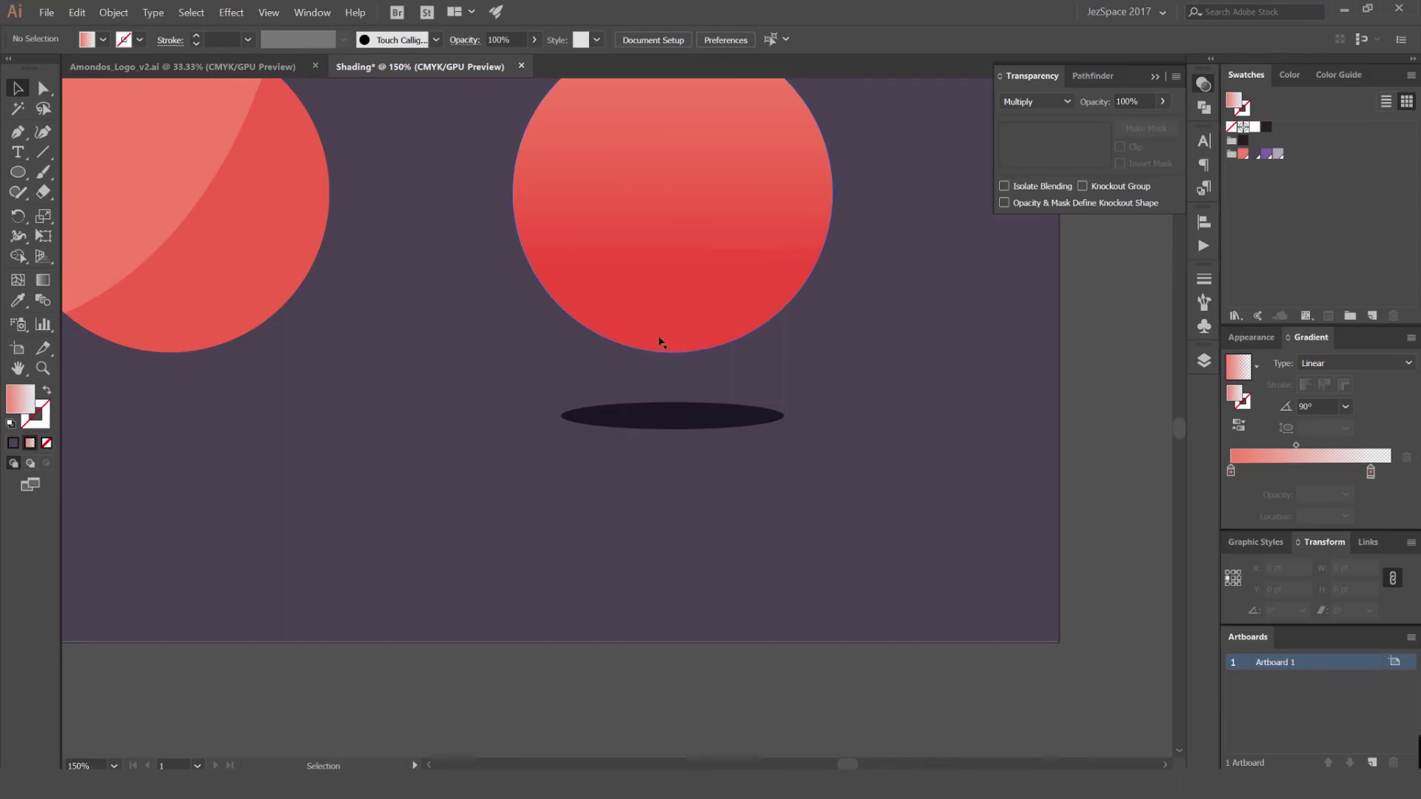
scroll(837, 338, up, 3)
Delete the gradient overlay from the fourth circle
click(695, 410)
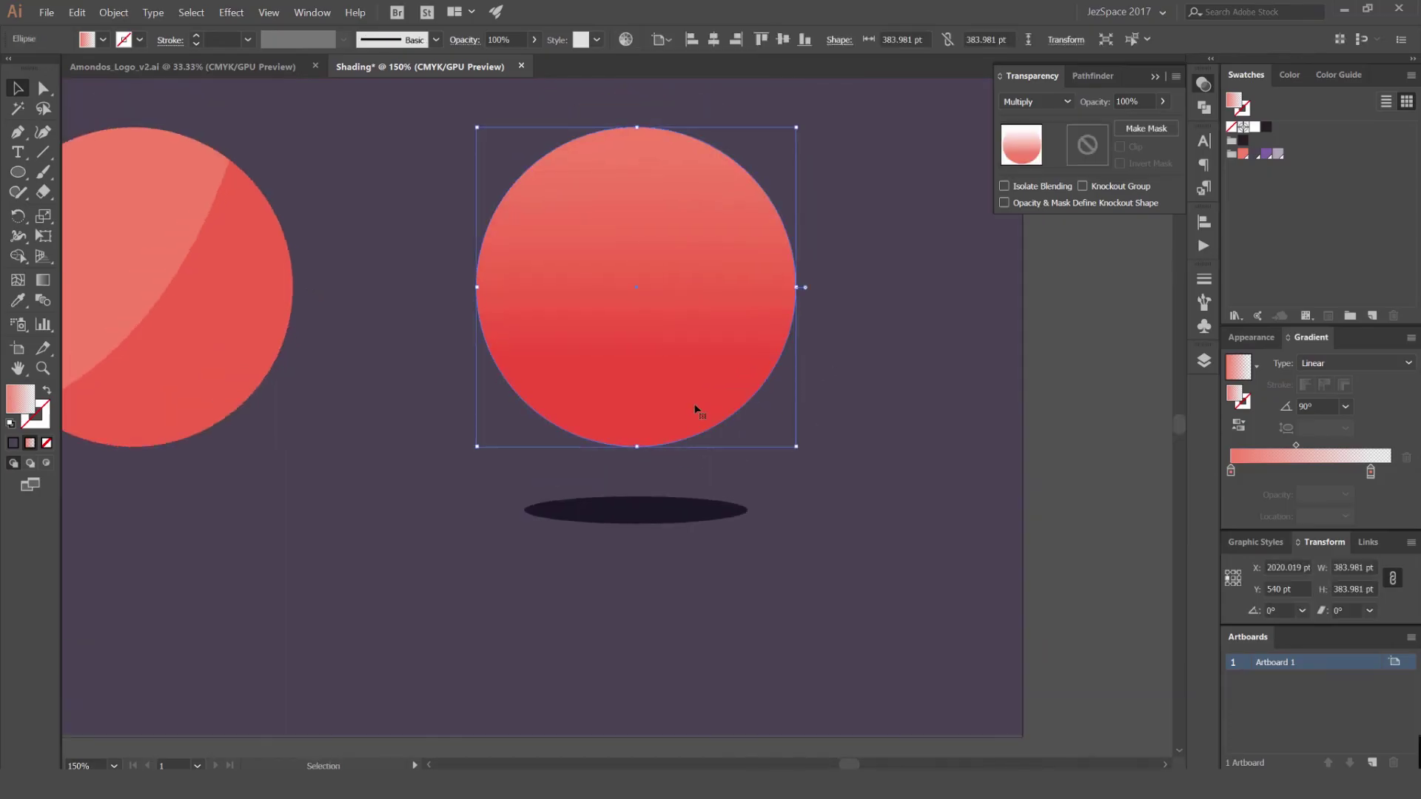
key(Delete)
click(844, 333)
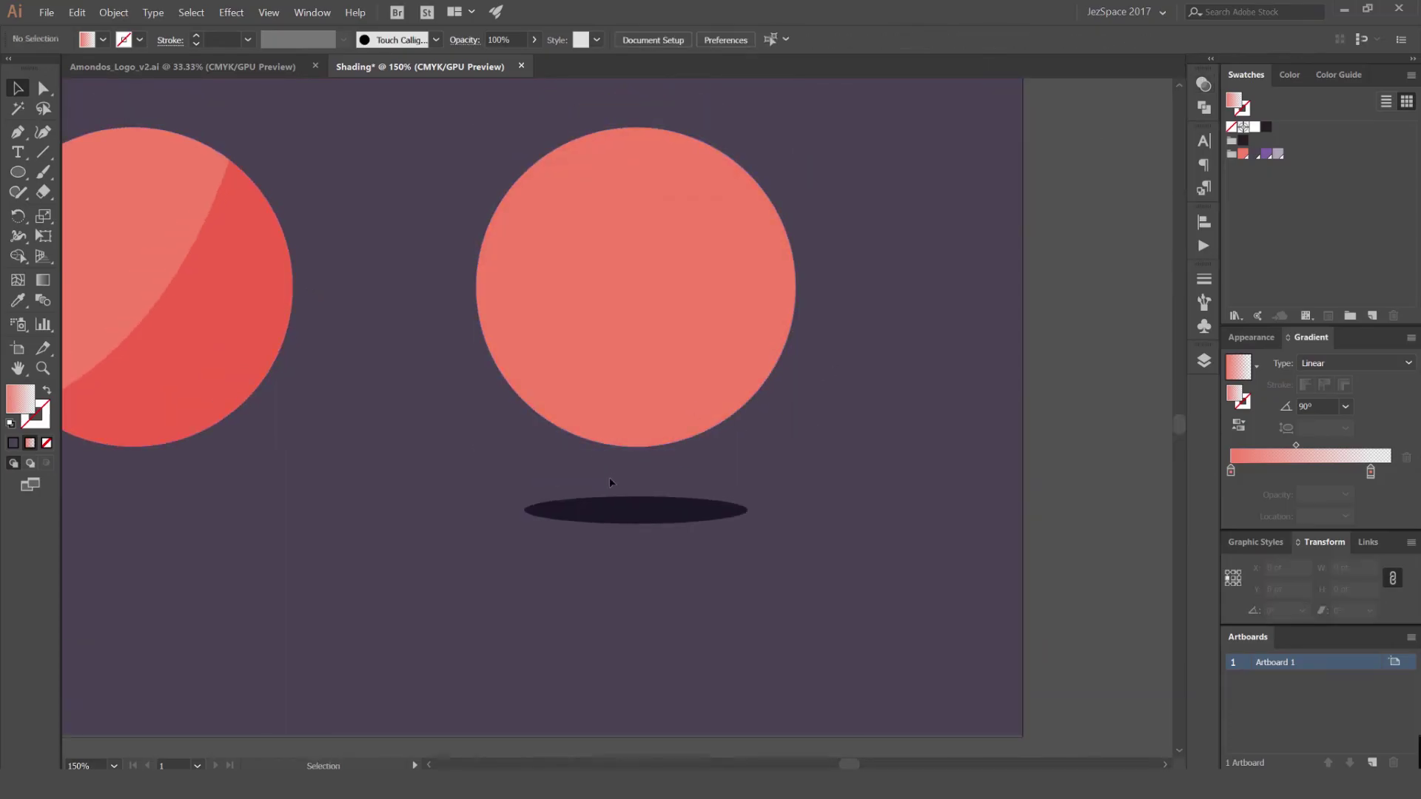
Give the shadow ellipse a linear gradient fill with the dark purple-grey at both end stops, removing the coral stop
scroll(651, 506, up, 1)
drag(769, 402, 801, 282)
click(763, 397)
drag(763, 397, 787, 390)
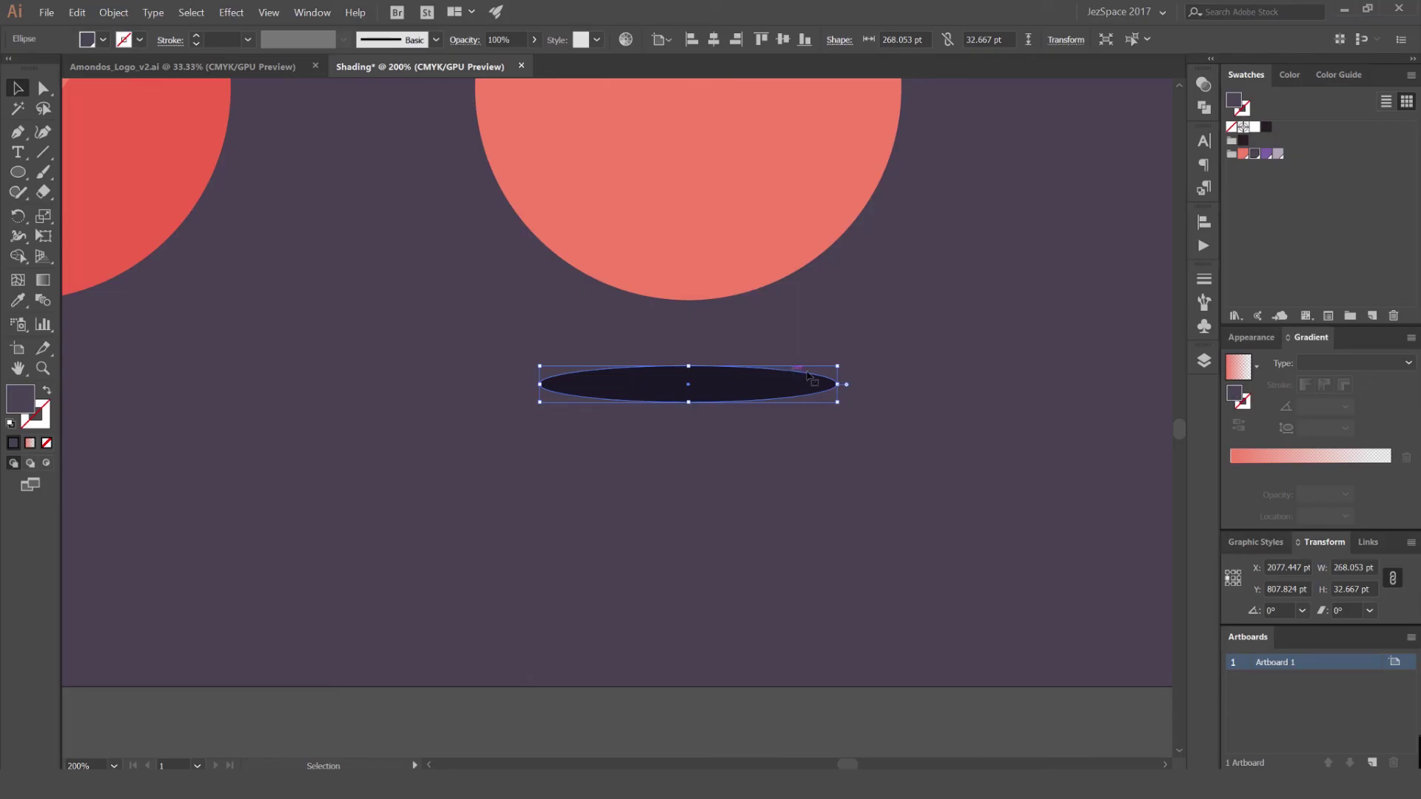
click(1240, 400)
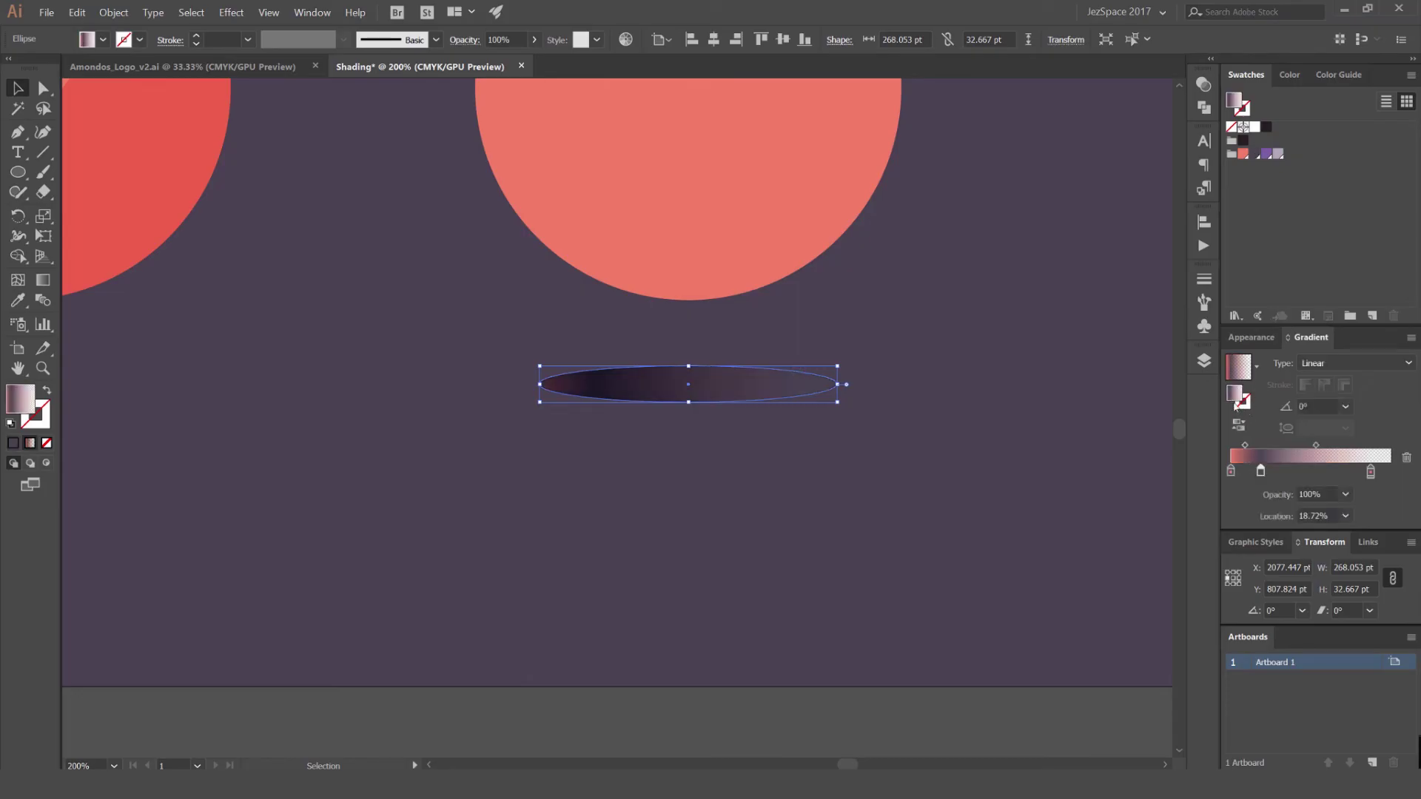
drag(1232, 470, 1387, 478)
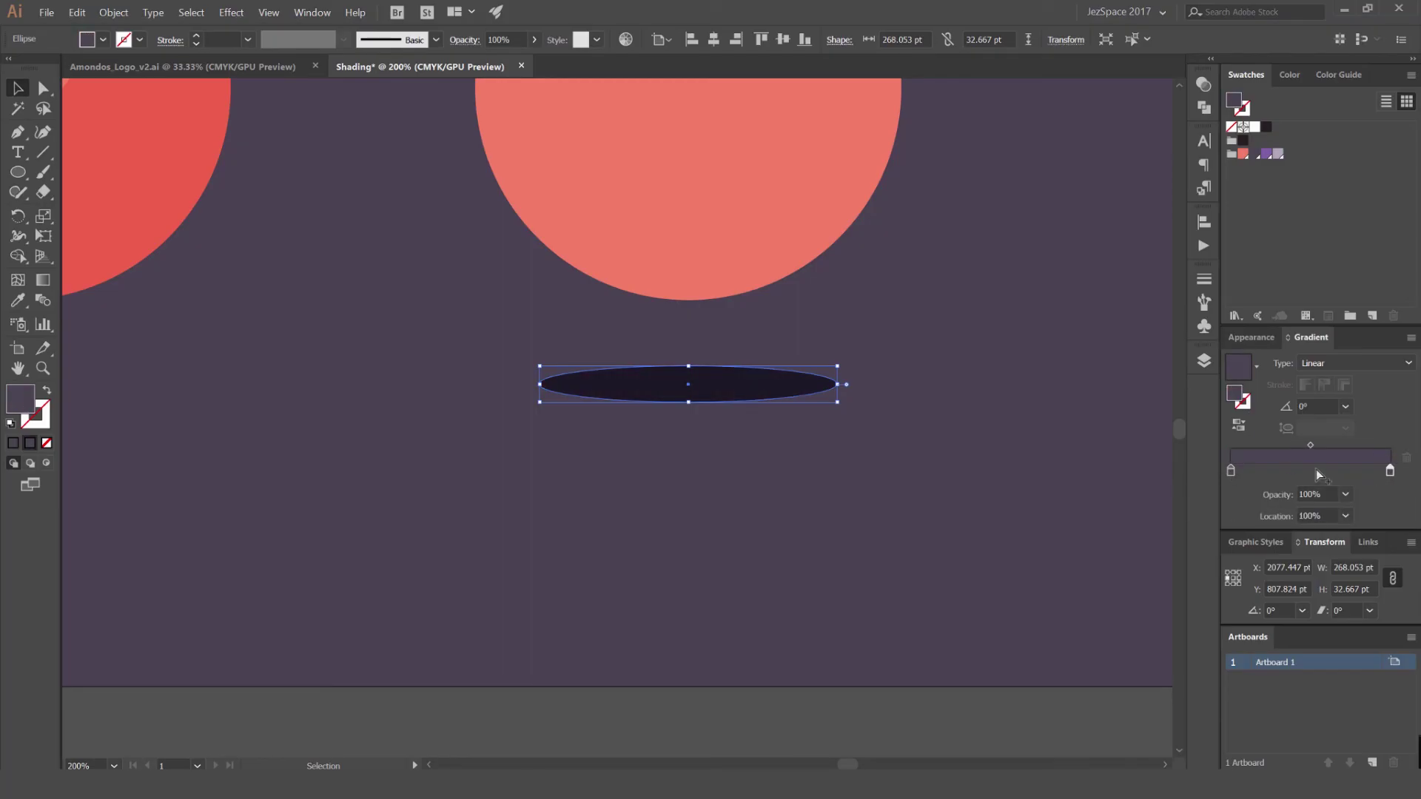
Set the opacity of the shadow gradient's end stop to 0% and change the gradient type to Radial
double_click(1309, 494)
text(0)
key(Return)
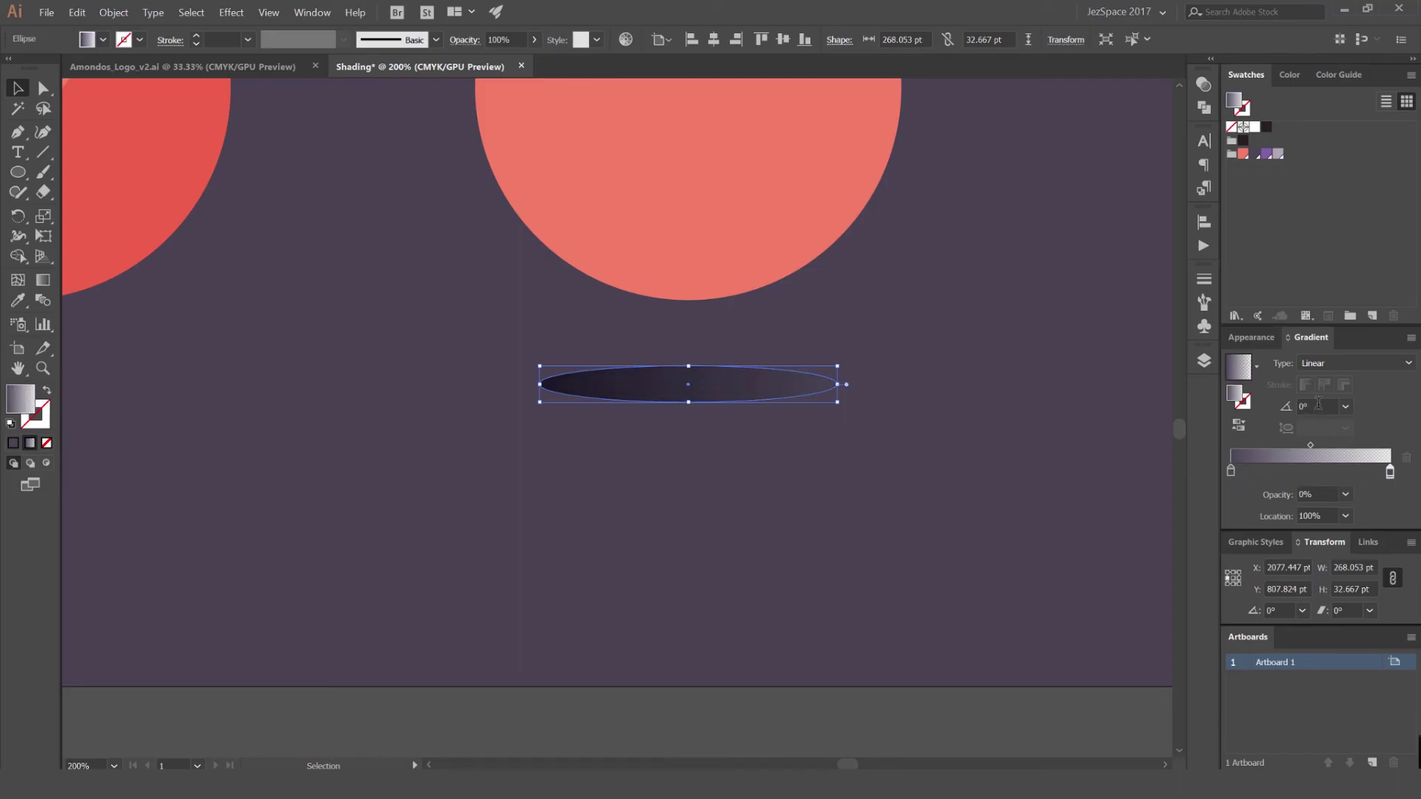
click(1332, 363)
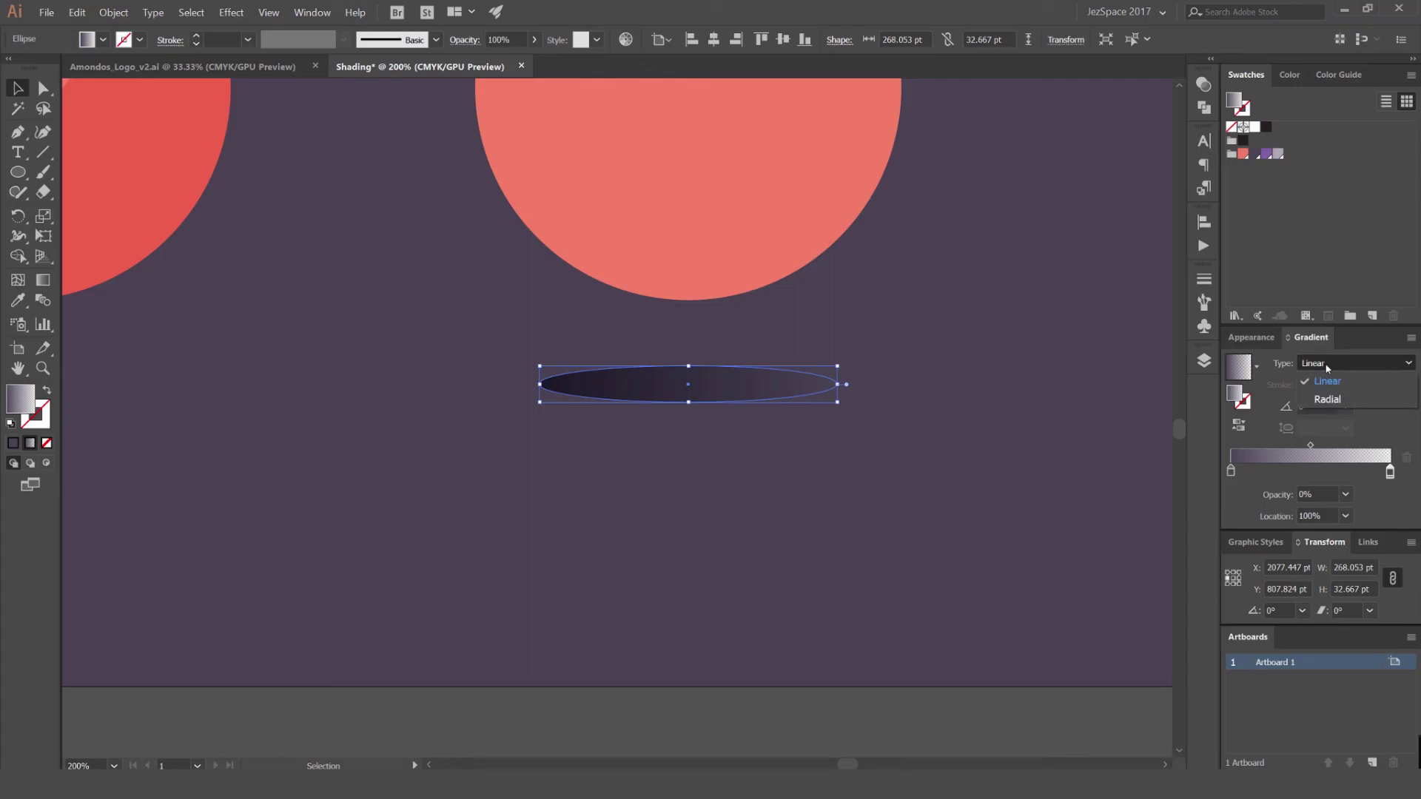
click(1325, 402)
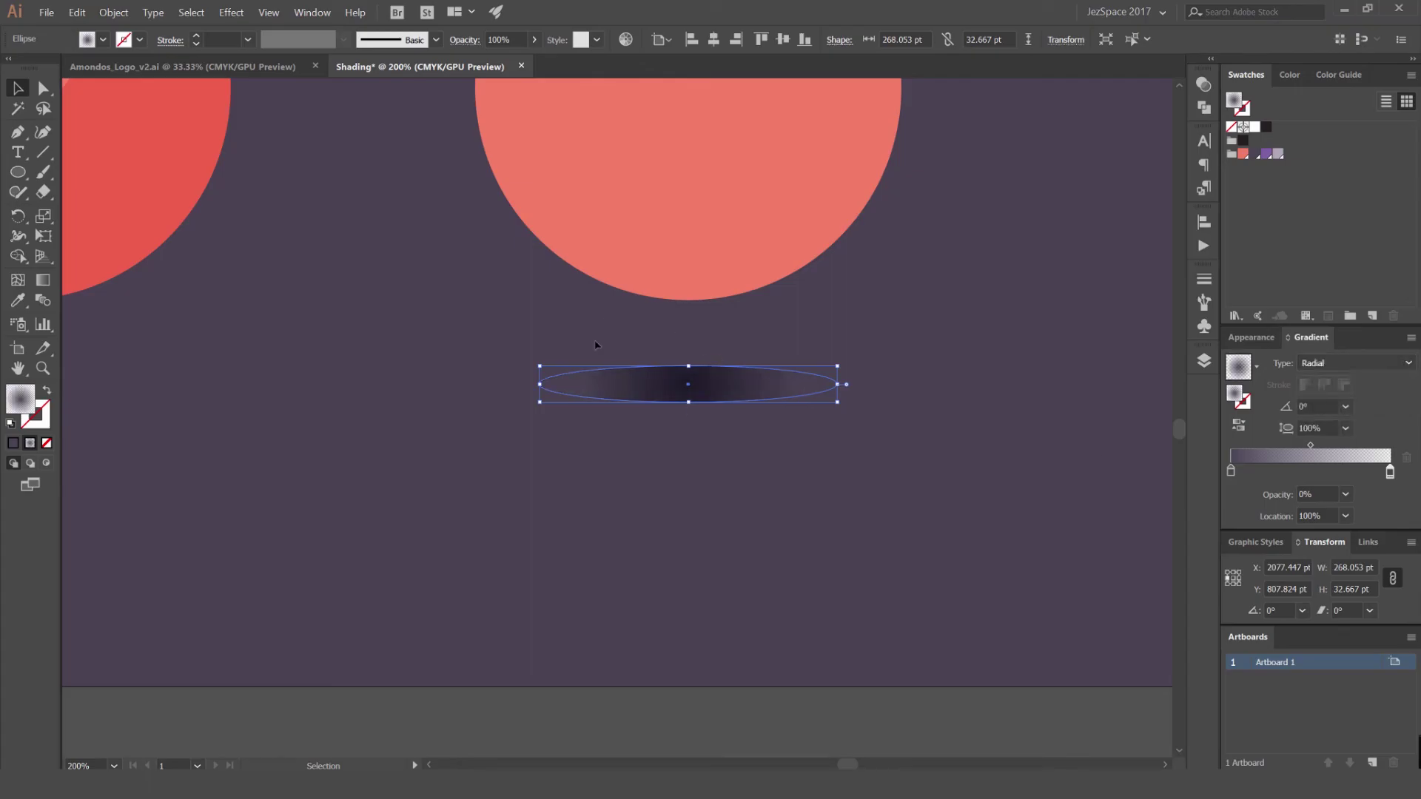
Flatten the shadow's radial gradient by setting its aspect ratio to 20%
click(1345, 429)
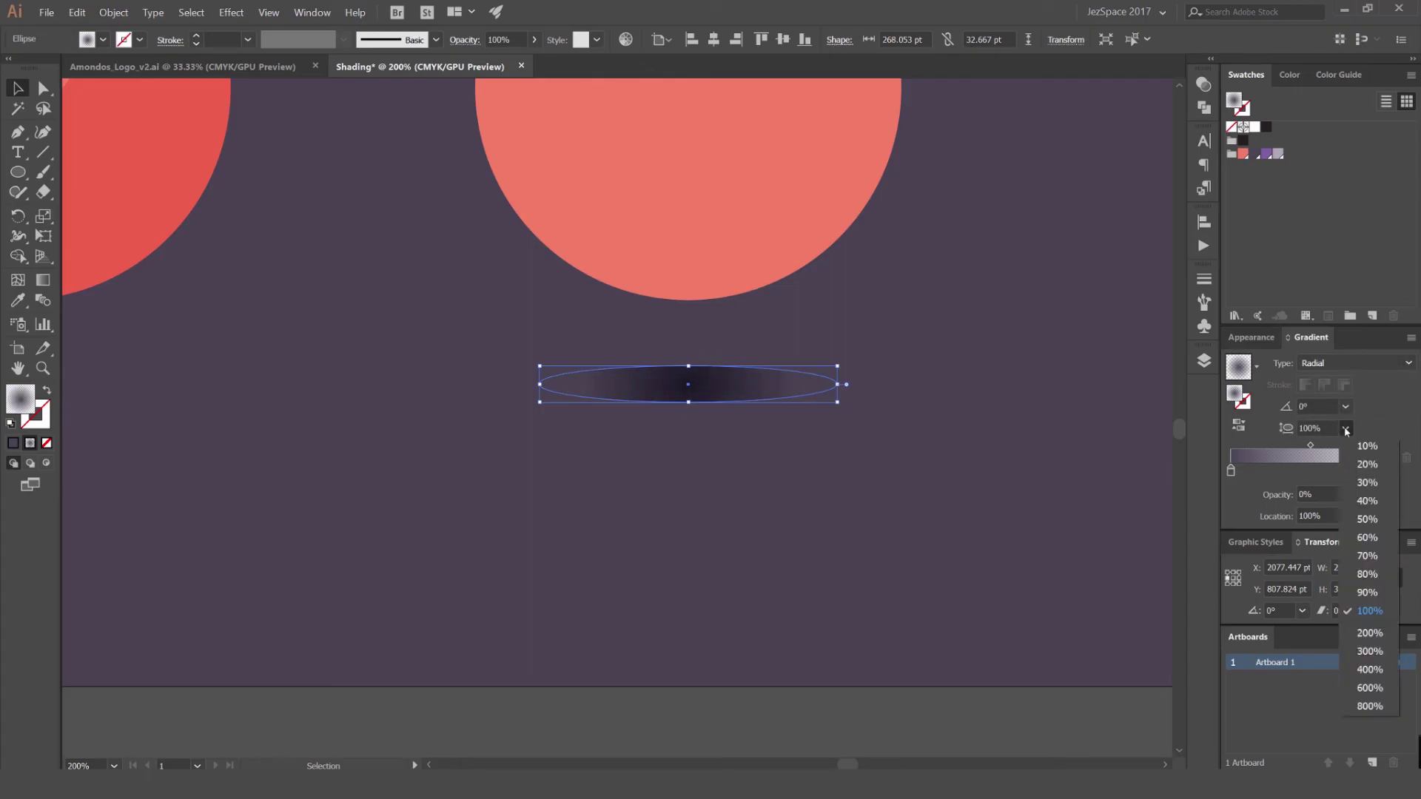
click(1348, 430)
click(1347, 429)
click(1346, 429)
scroll(1318, 431, down, 3)
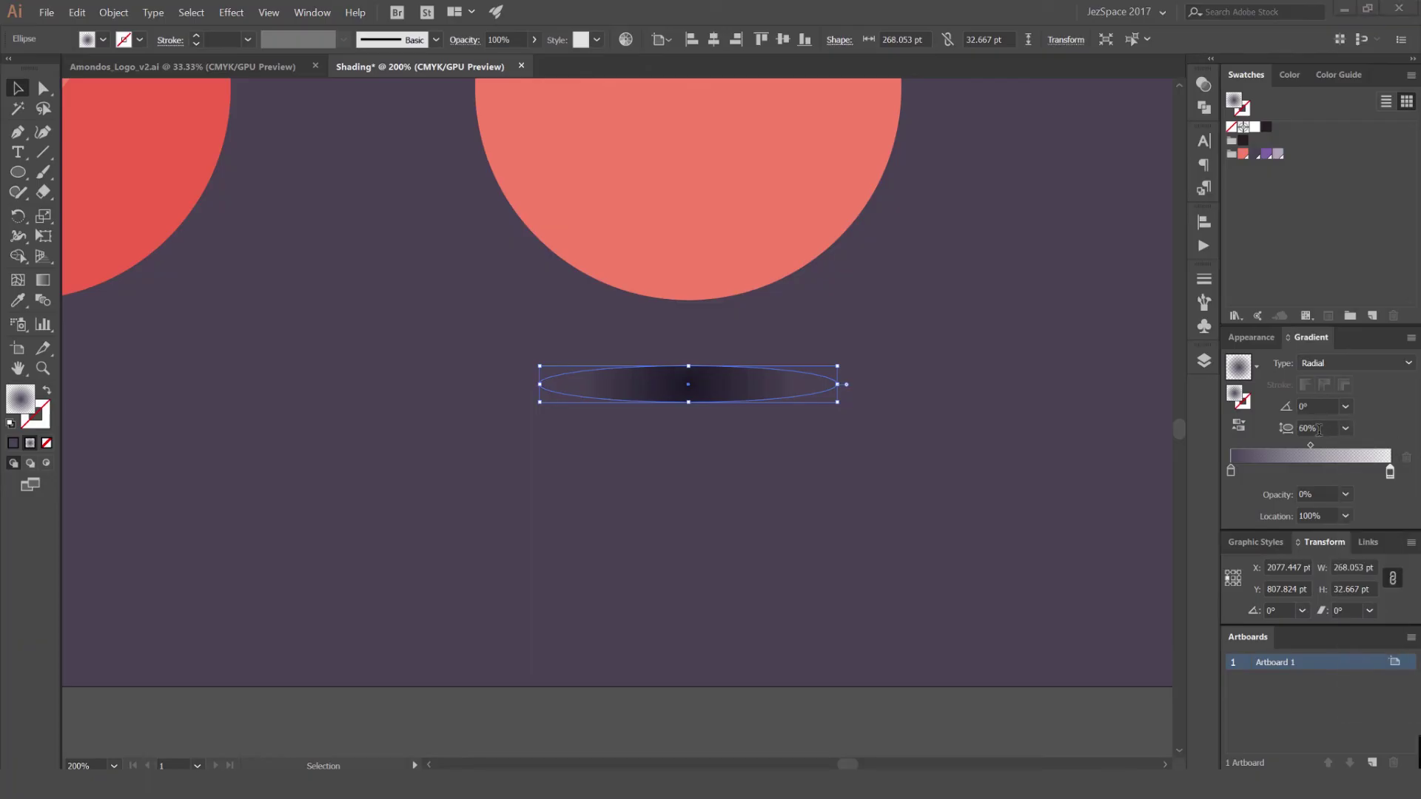
scroll(1318, 429, down, 6)
scroll(1319, 429, up, 3)
scroll(1314, 428, up, 4)
scroll(1314, 427, down, 1)
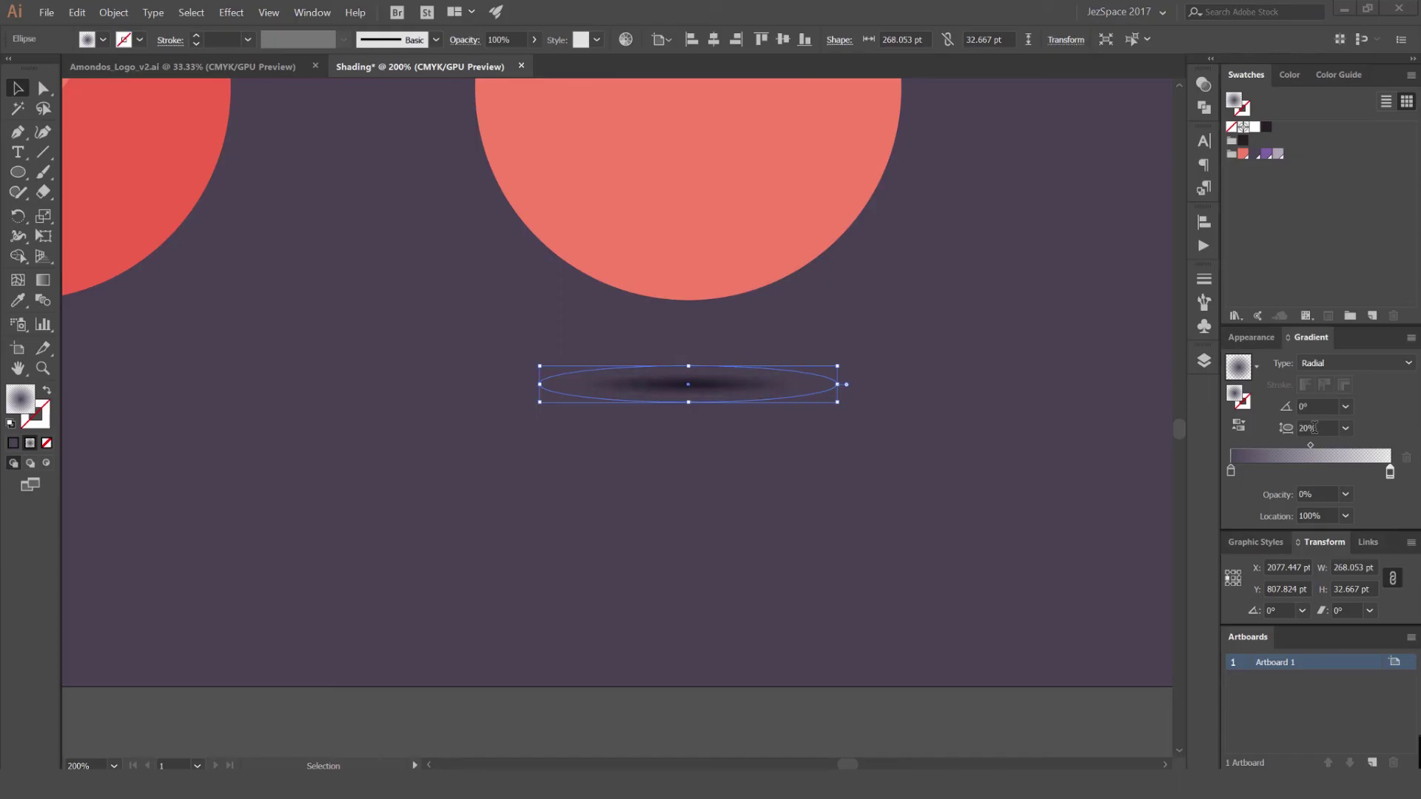
Move the shadow gradient's midpoint to about 84% and set its aspect ratio to 10%
drag(1311, 444, 1366, 449)
scroll(1320, 428, down, 1)
scroll(1317, 429, up, 1)
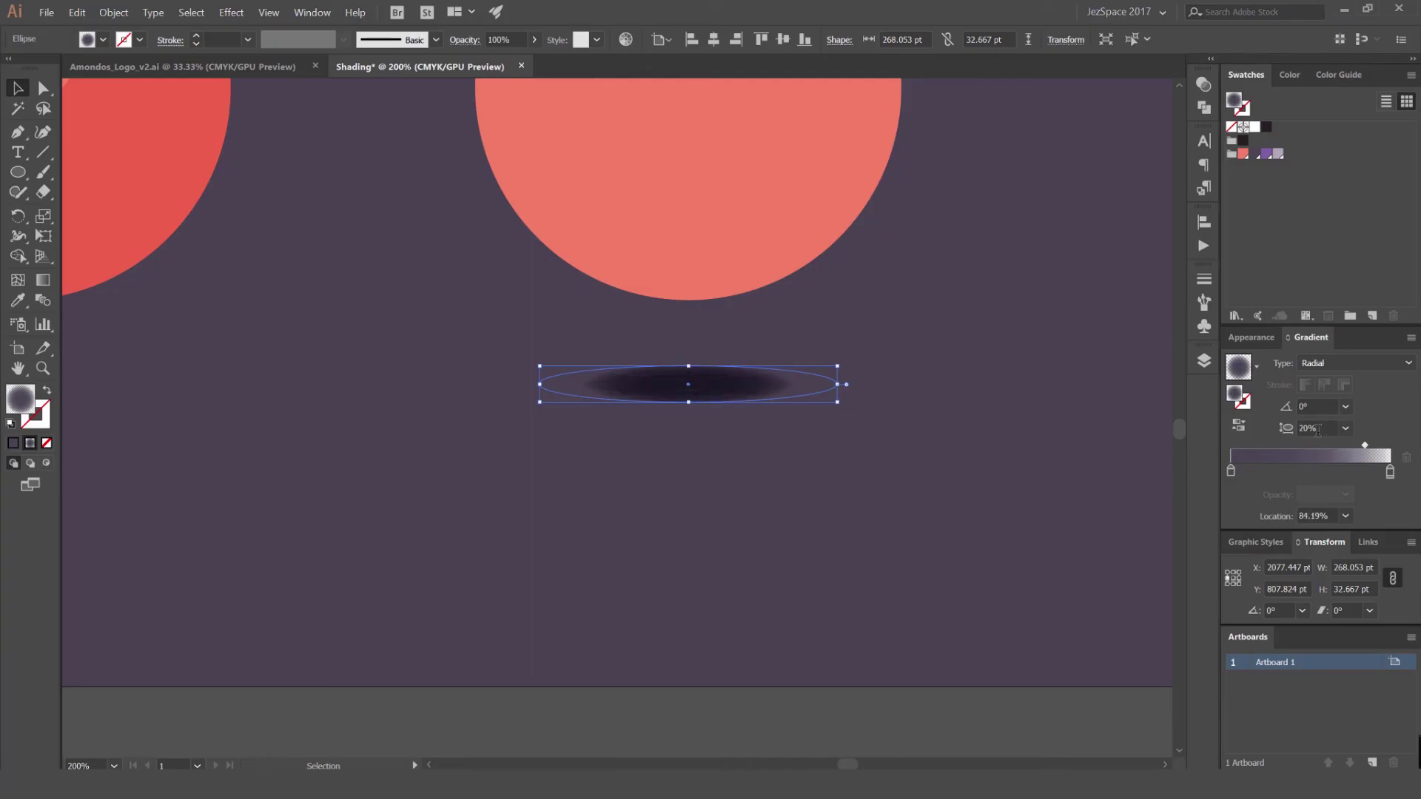
click(881, 412)
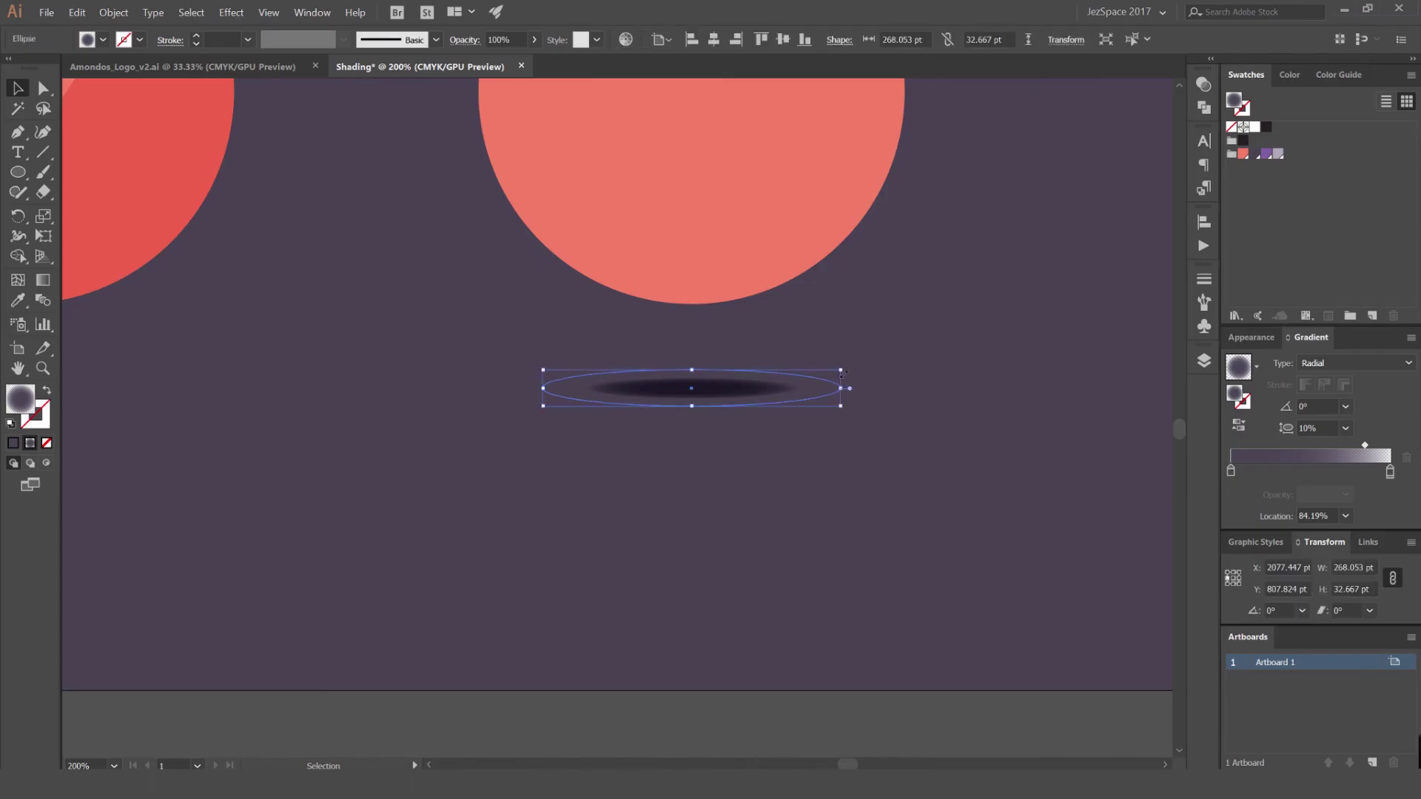
Enlarge the shadow ellipse about its centre until its outline is about as wide as the fourth circle, then deselect it
drag(841, 373, 905, 362)
click(995, 365)
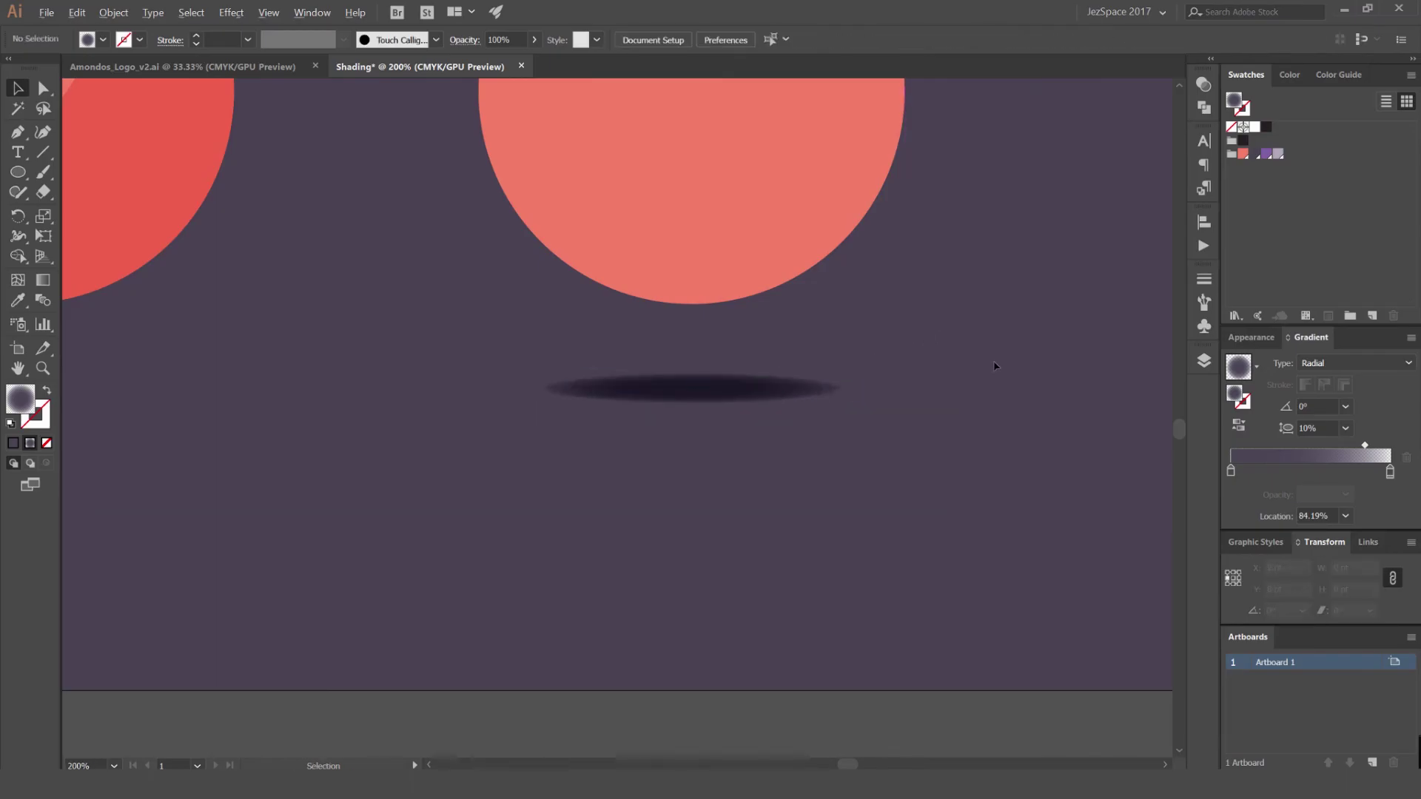
Examine the soft-edged shadow up close and compare all four shaded circles on the artboard
scroll(994, 362, down, 6)
drag(994, 363, 729, 382)
scroll(724, 381, up, 5)
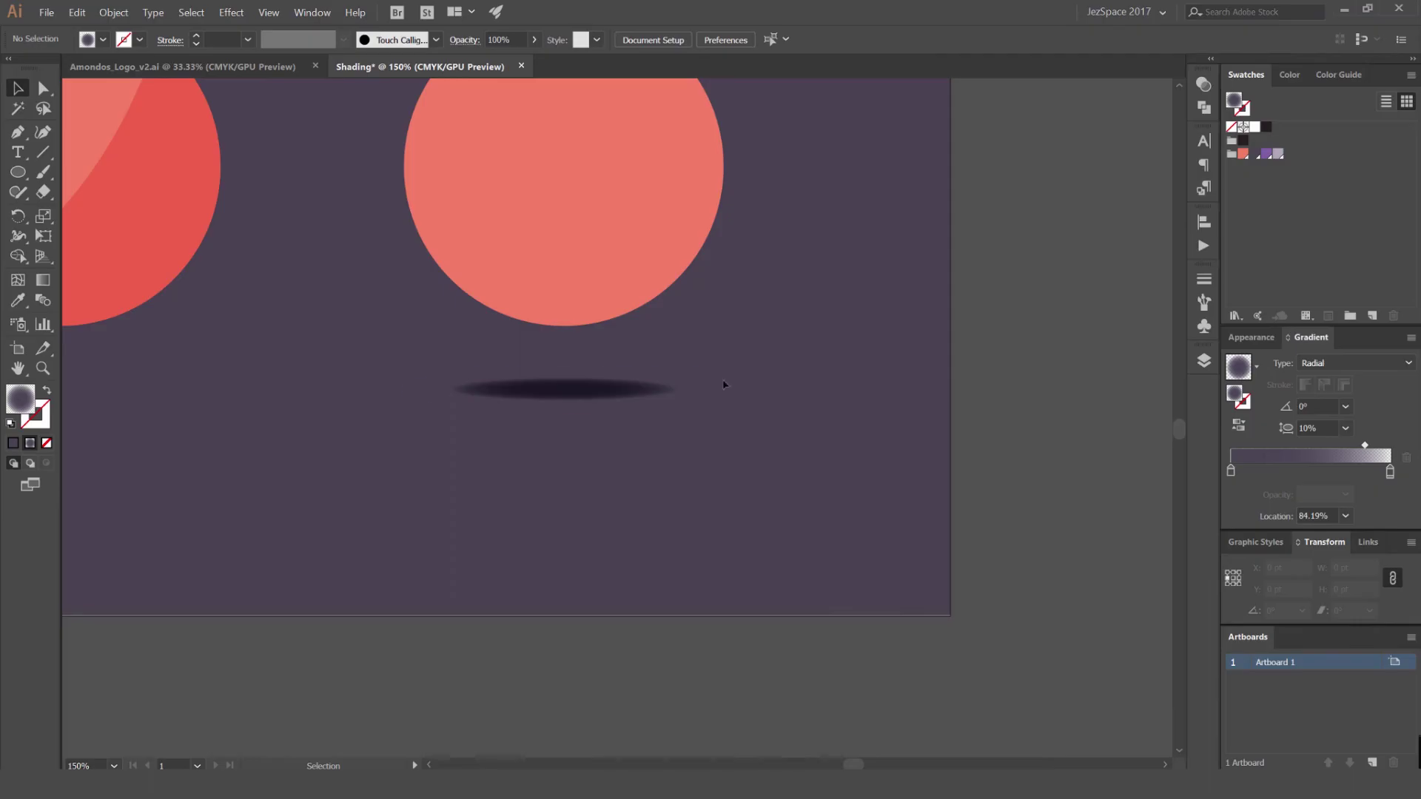
scroll(724, 384, up, 2)
scroll(898, 295, down, 4)
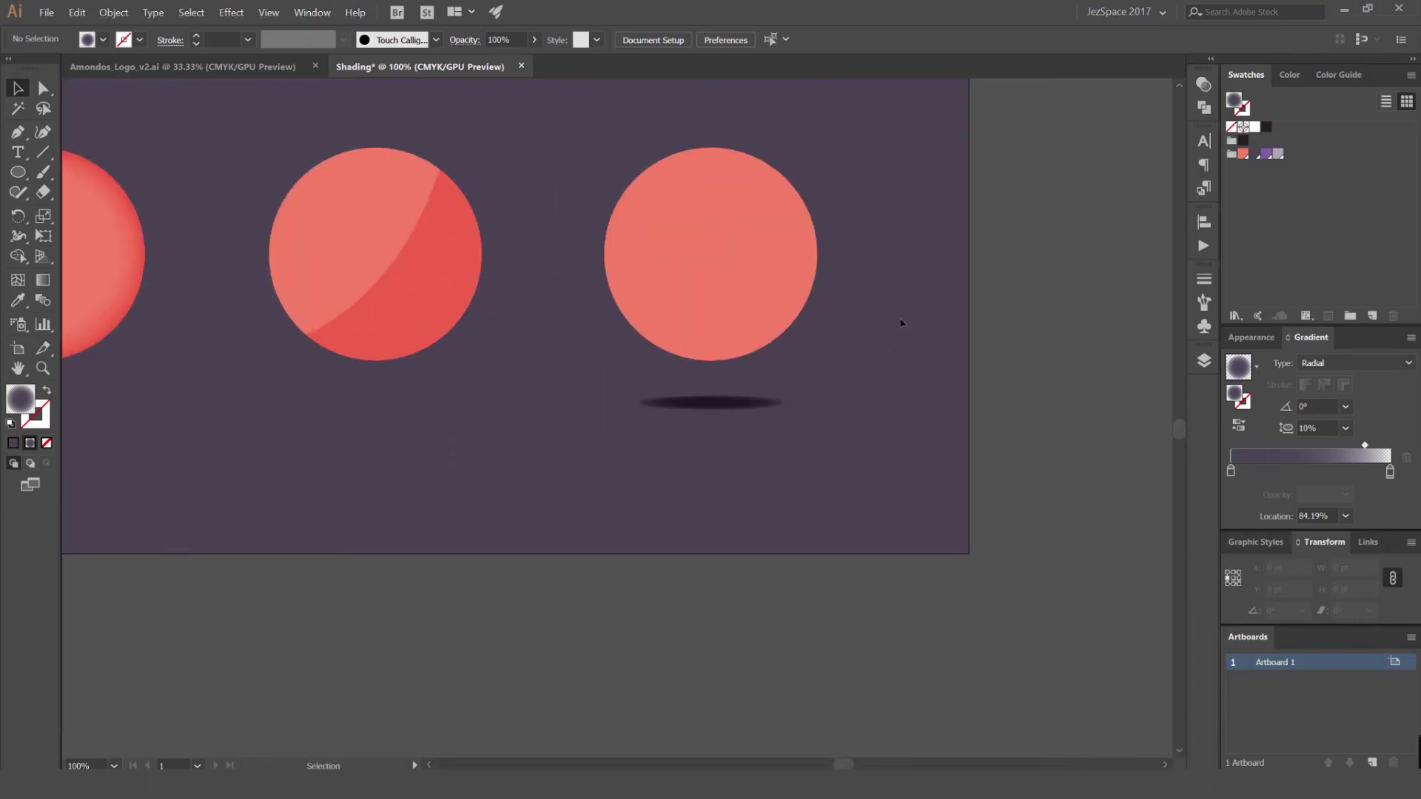
scroll(903, 321, down, 1)
scroll(785, 394, down, 1)
drag(716, 429, 921, 430)
drag(895, 493, 792, 522)
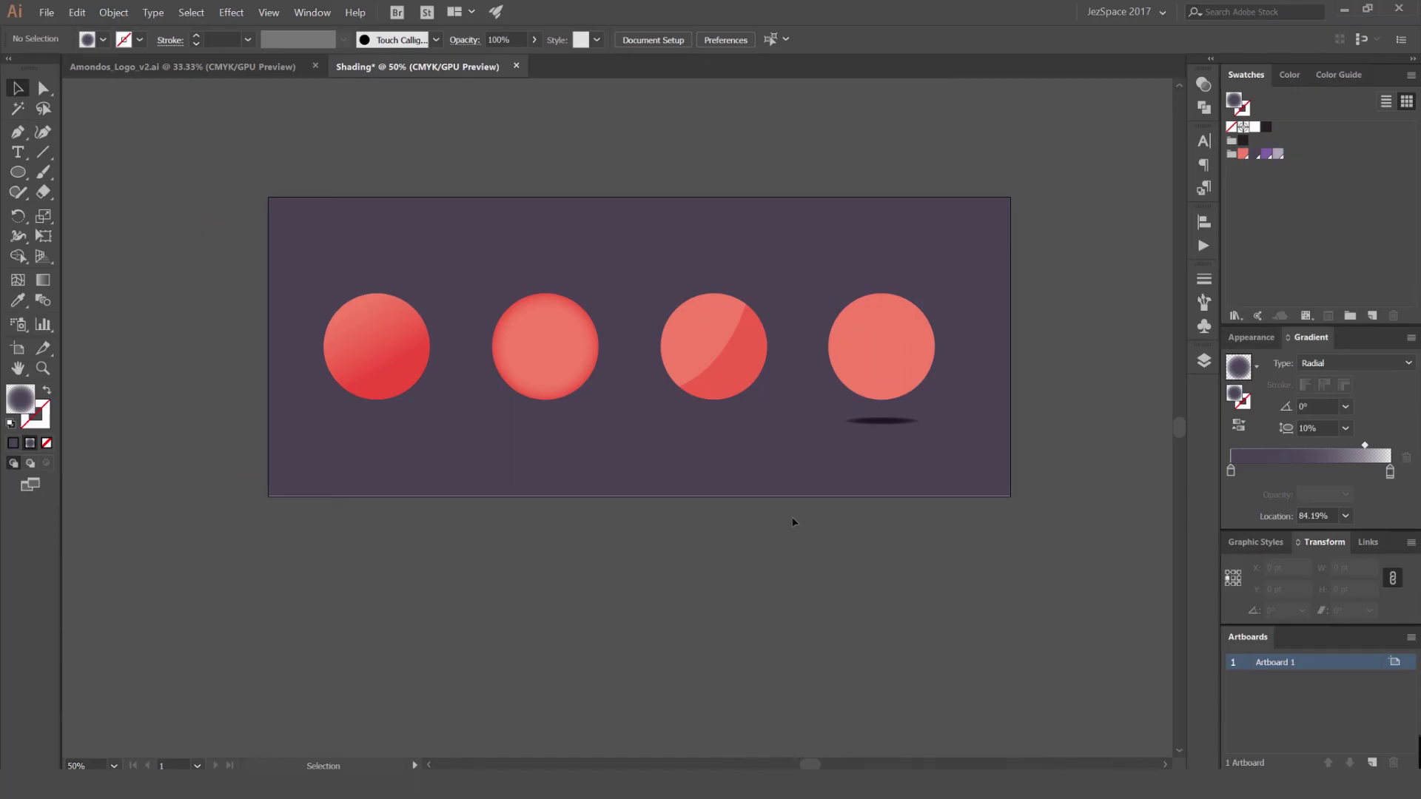